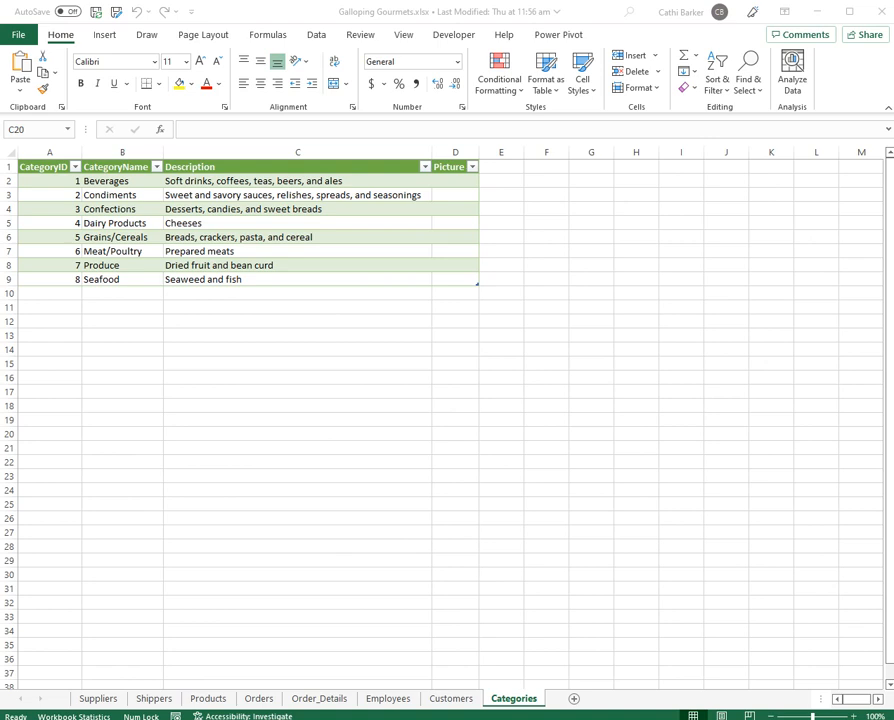
left_click(566, 37)
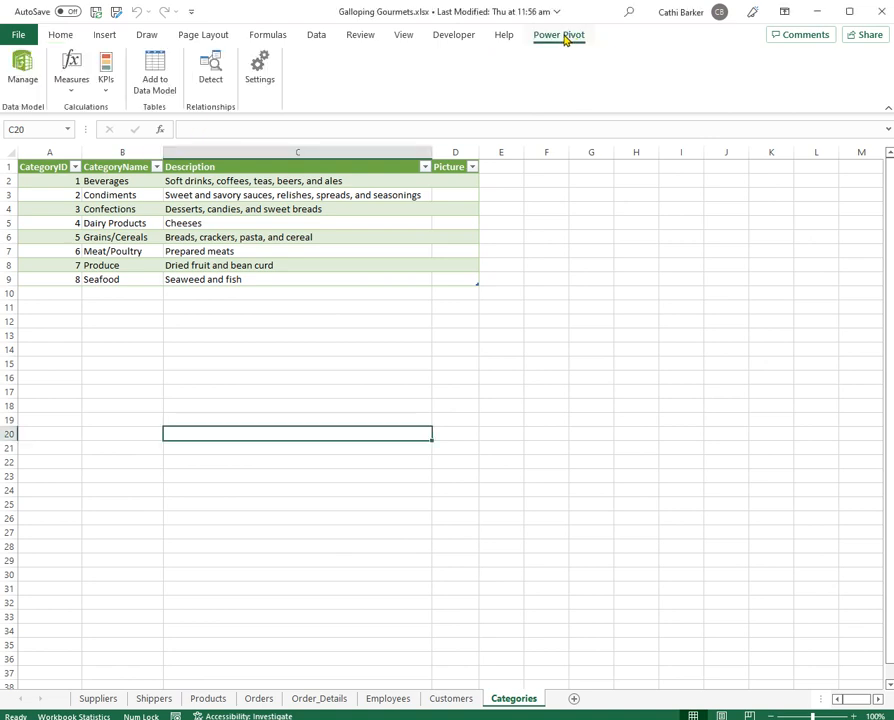
left_click(68, 88)
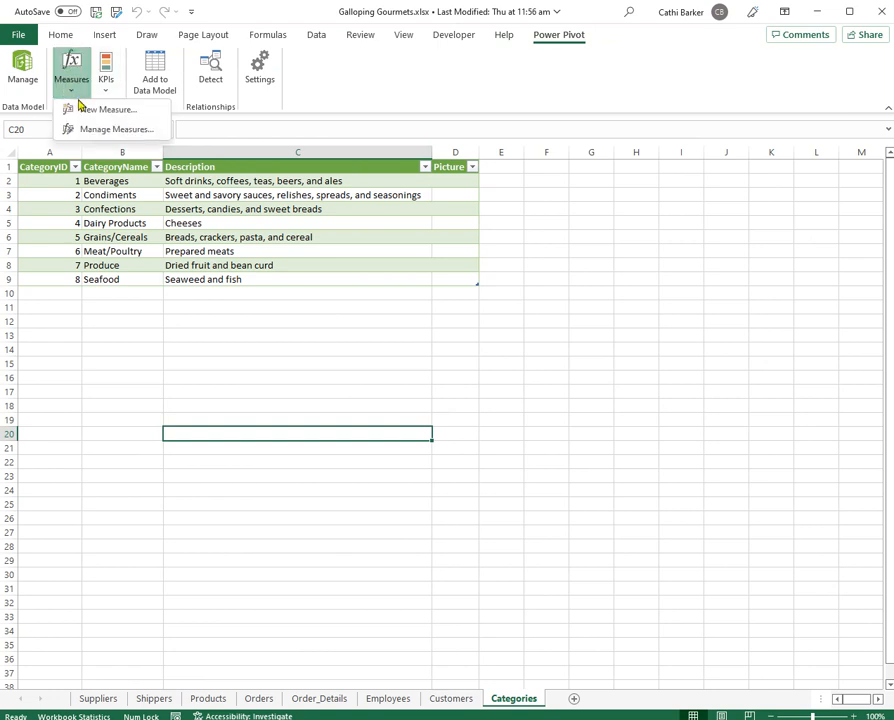
left_click(90, 111)
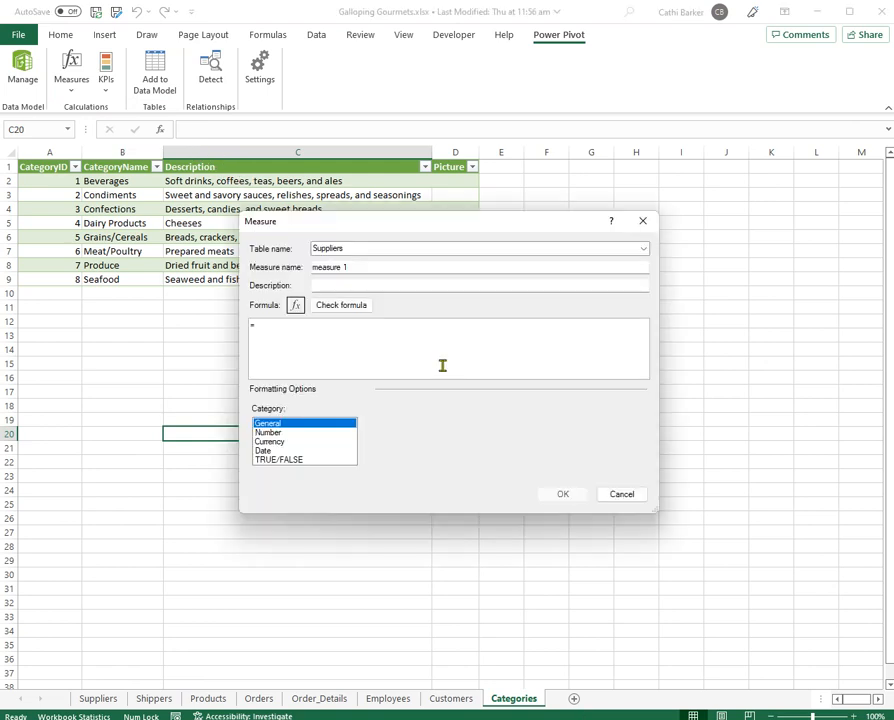
left_click(644, 249)
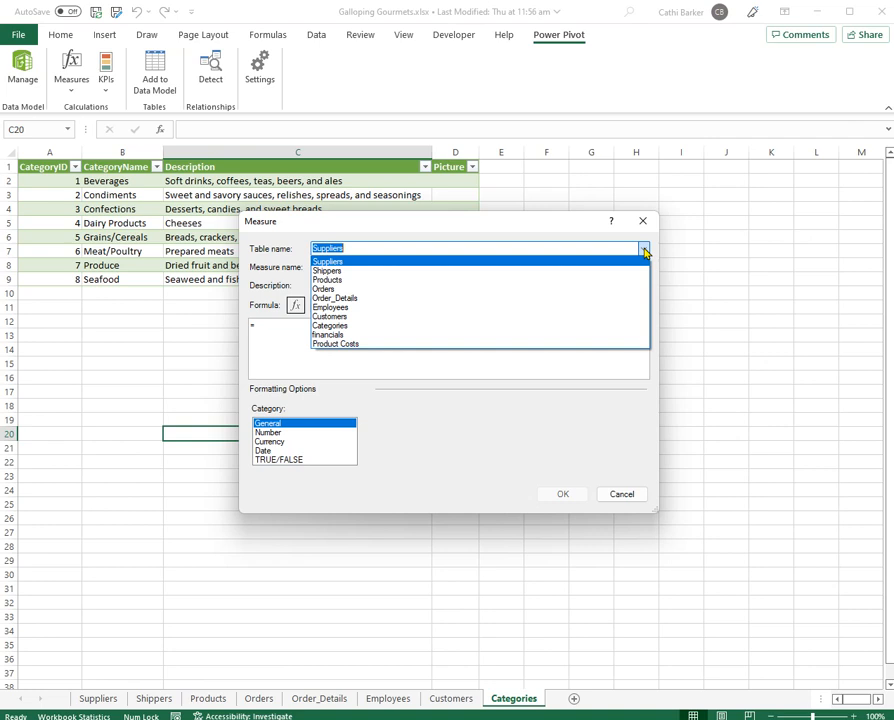
left_click(631, 499)
left_click(630, 496)
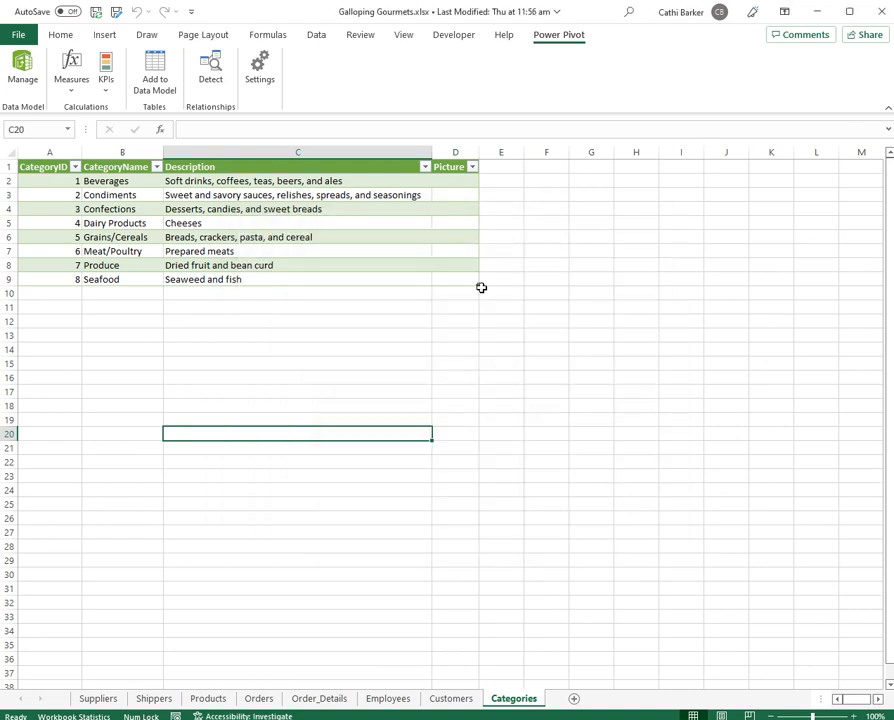
Open the Power Pivot data model and unhide the Key Product Measures and Key Customer Measures tables from client tools.
left_click(25, 68)
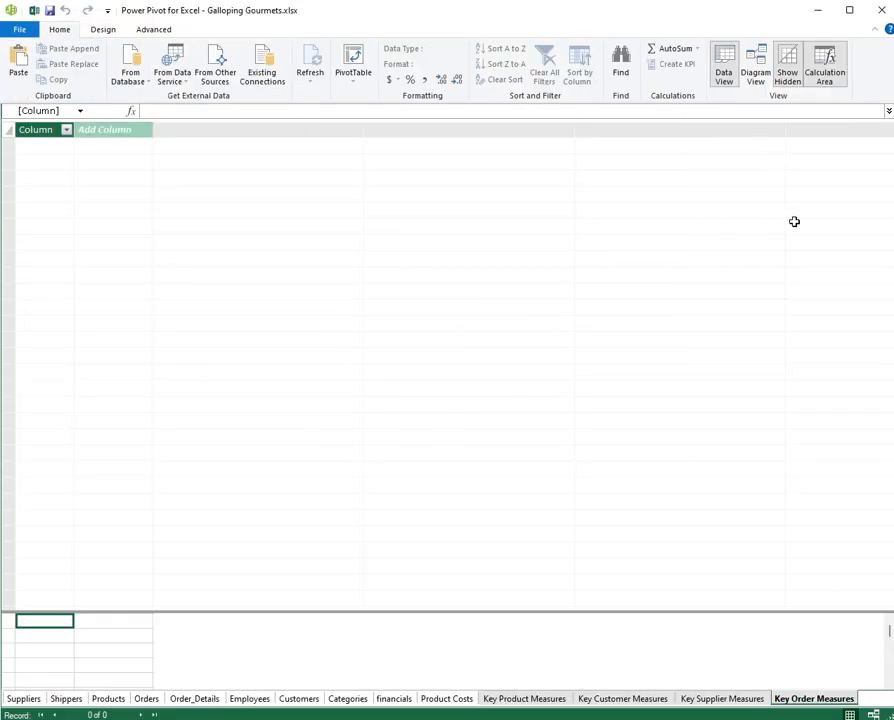
left_click(518, 700)
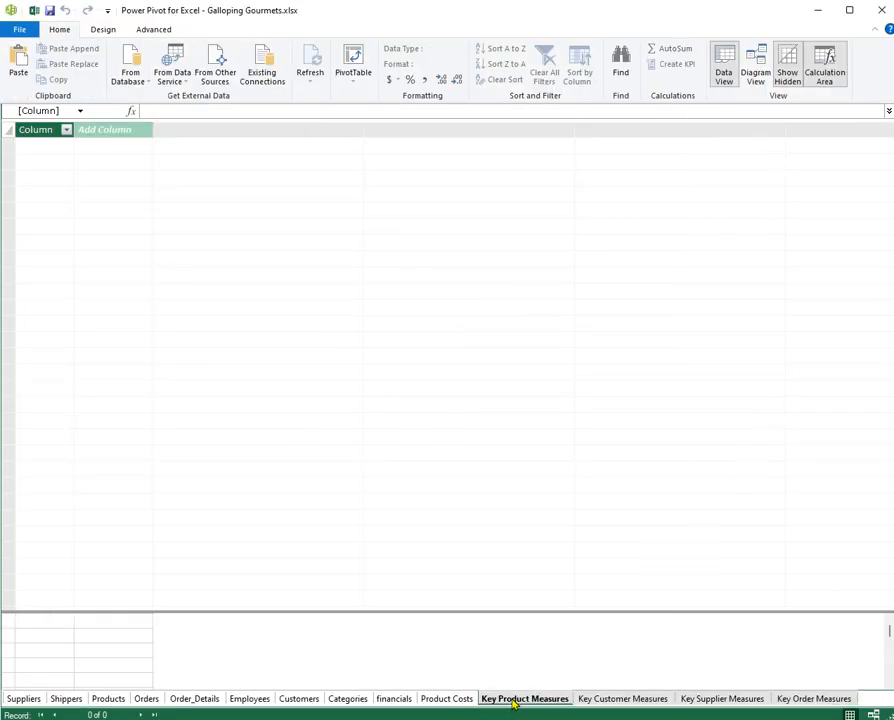
left_click(620, 700)
left_click(690, 700)
left_click(806, 700)
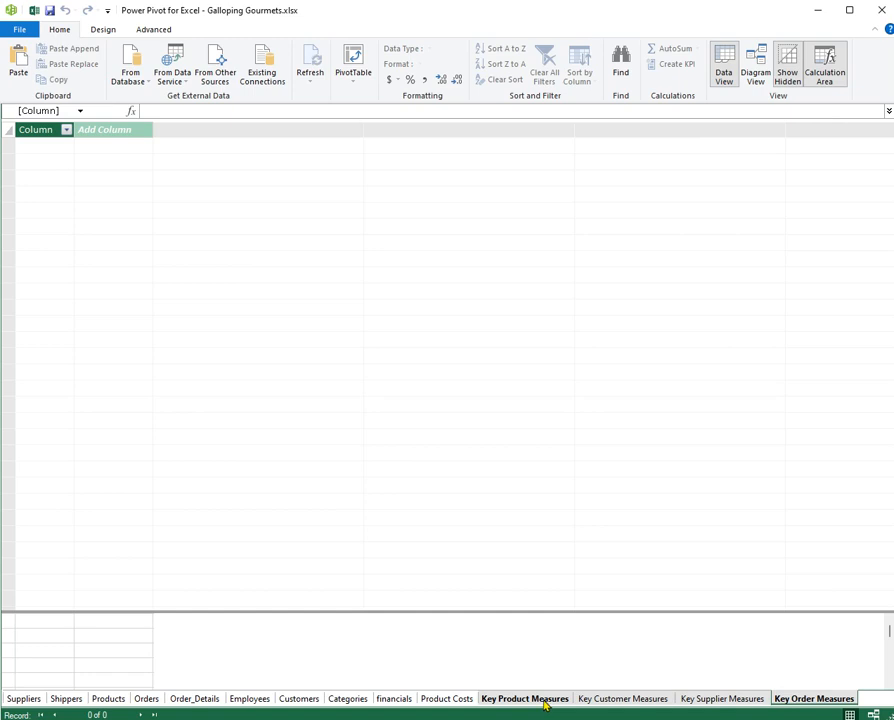
right_click(545, 706)
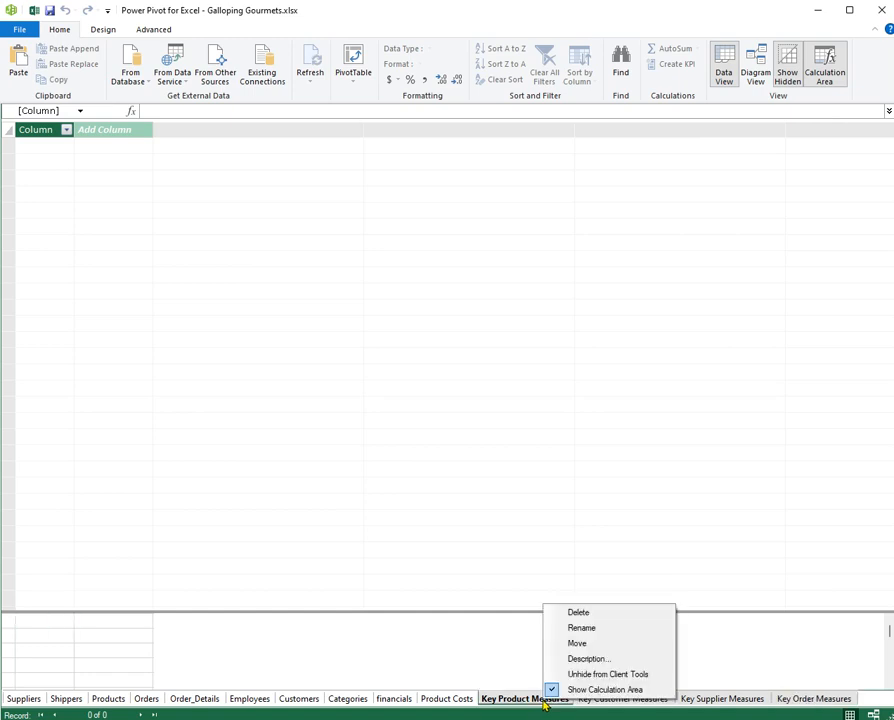
left_click(600, 674)
left_click(608, 699)
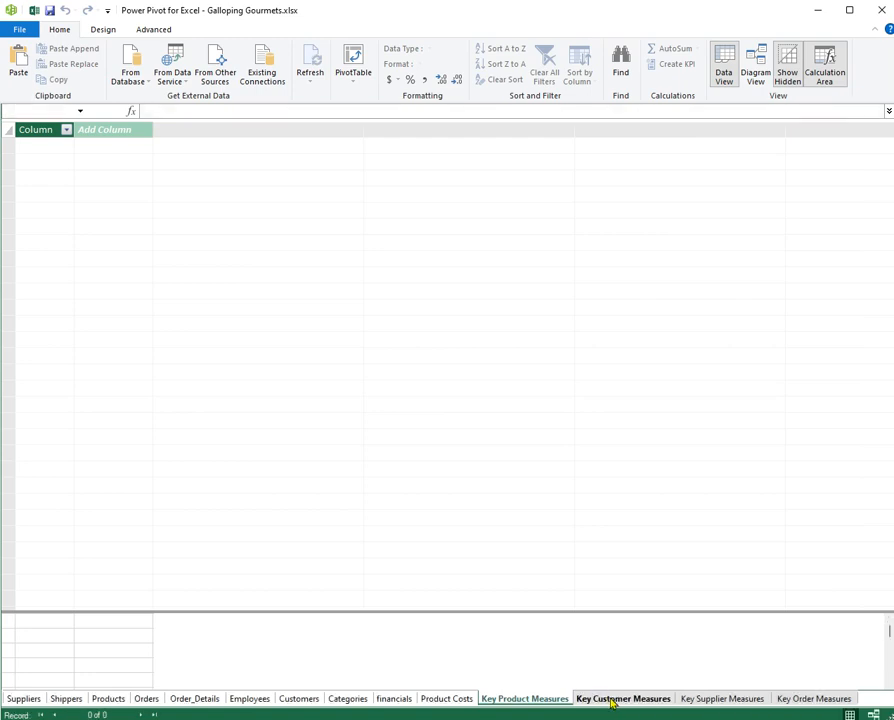
right_click(612, 703)
left_click(658, 674)
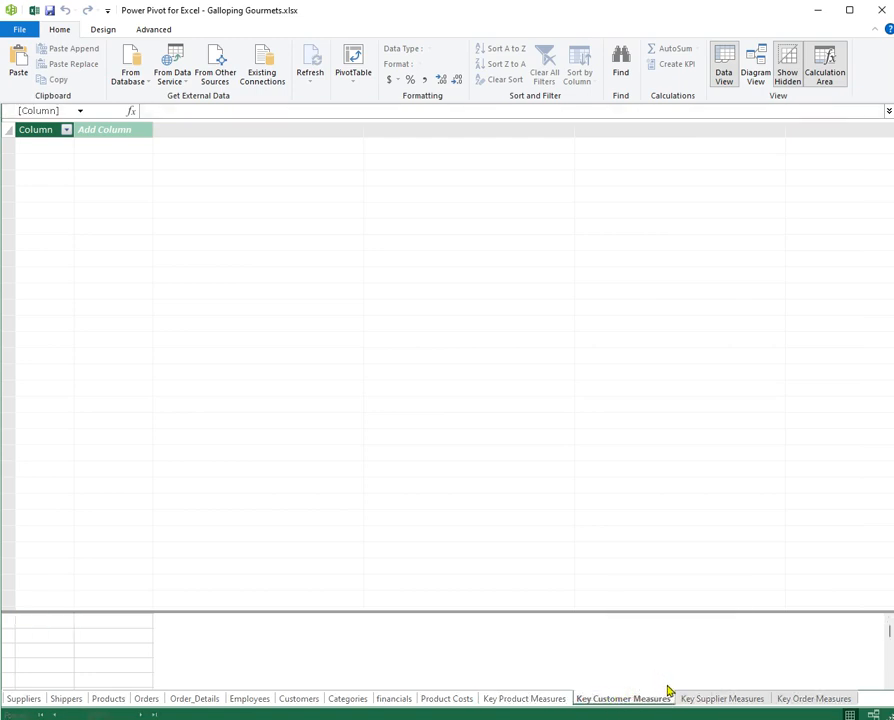
Unhide the Key Supplier Measures and Key Order Measures tables from client tools.
left_click(707, 704)
right_click(707, 704)
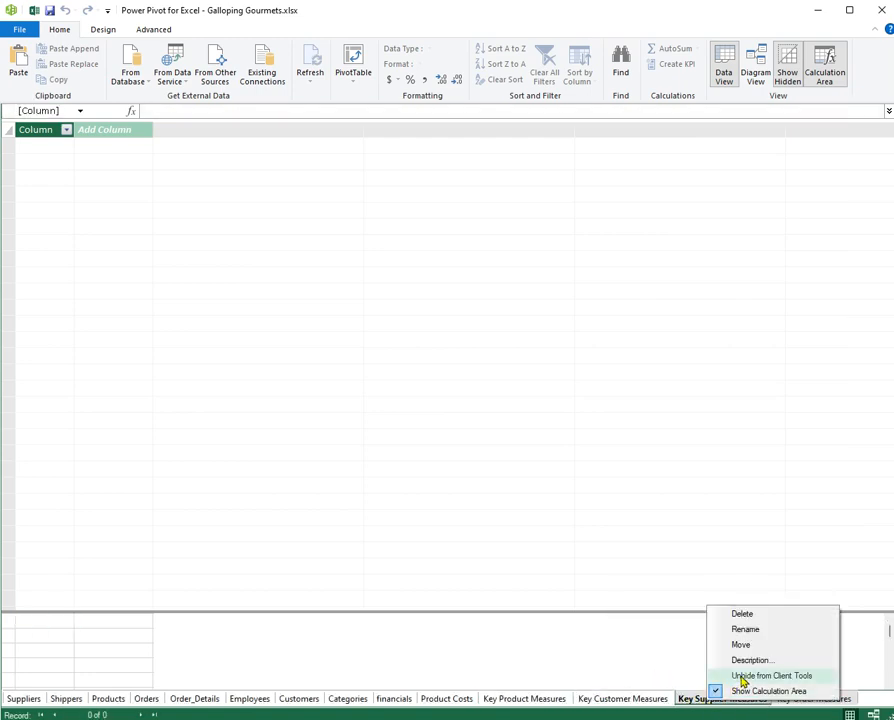
left_click(744, 678)
left_click(778, 699)
right_click(805, 703)
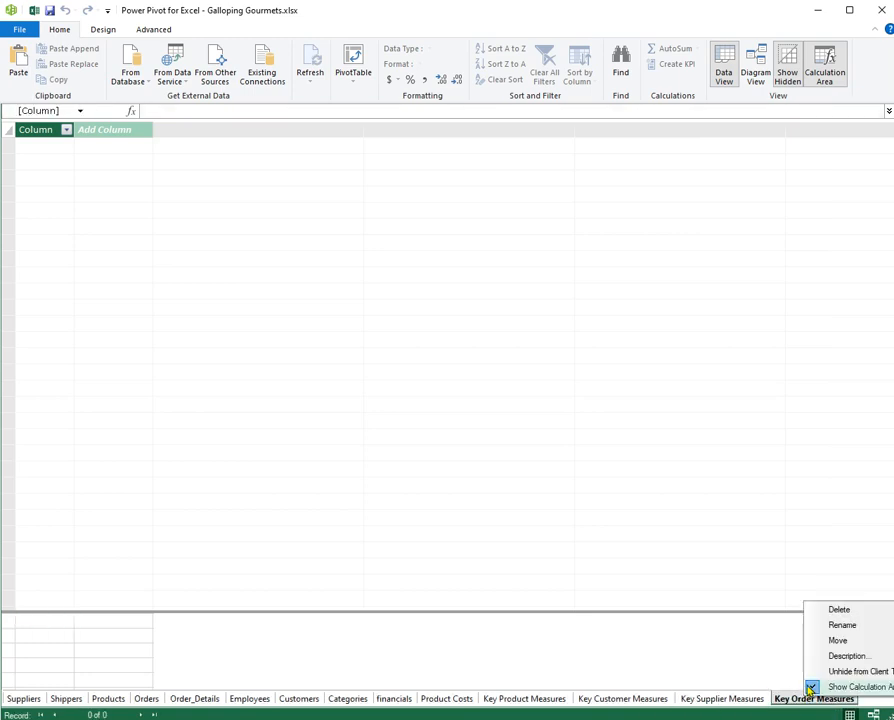
left_click(834, 676)
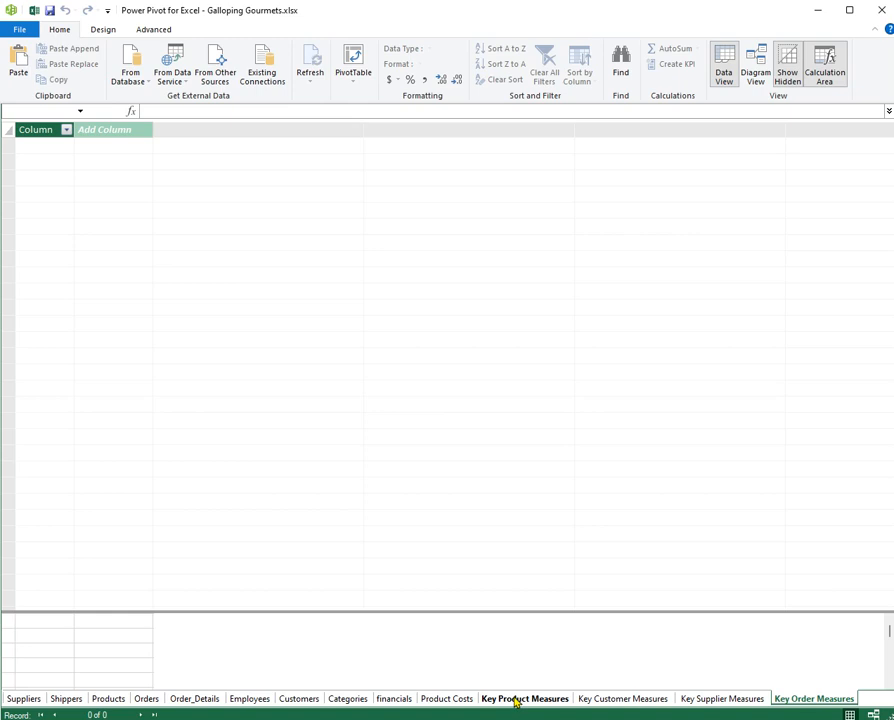
Switch back to the Excel workbook and start a new measure named Number of Suppliers in the Key Supplier Measures table.
left_click(34, 10)
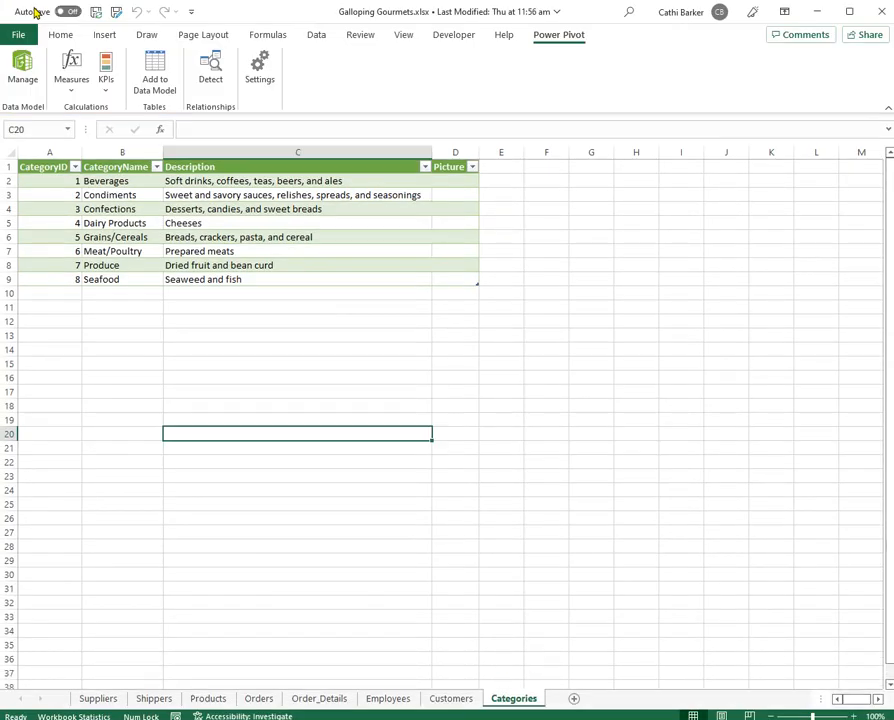
left_click(73, 91)
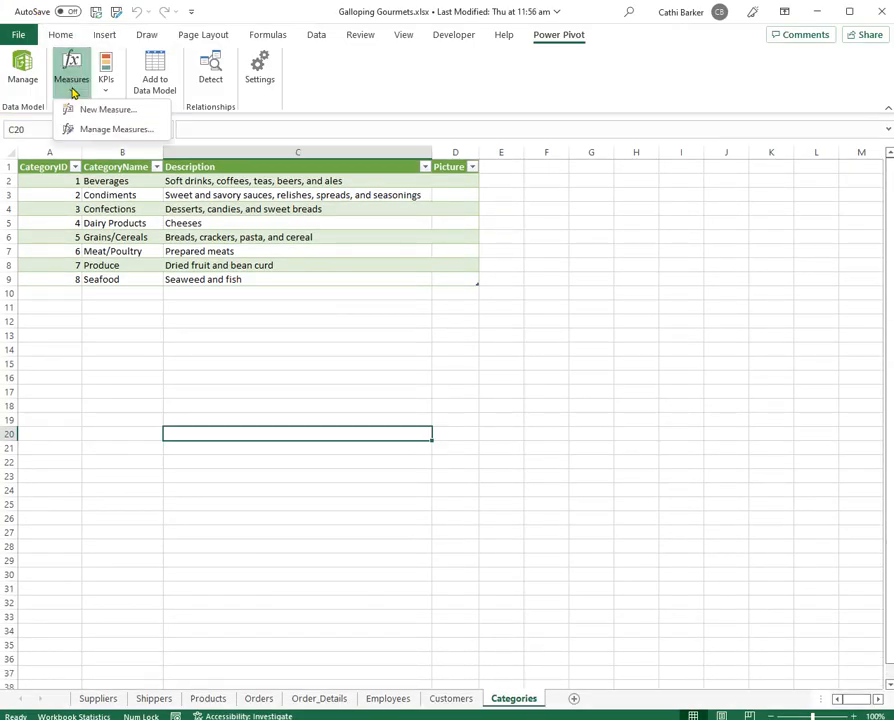
left_click(92, 111)
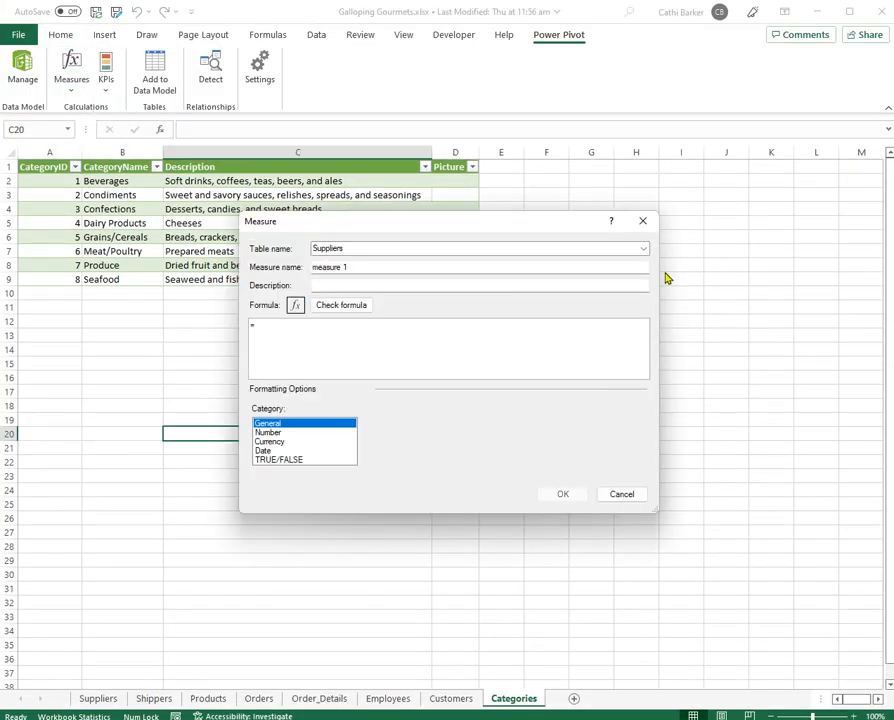
left_click(644, 250)
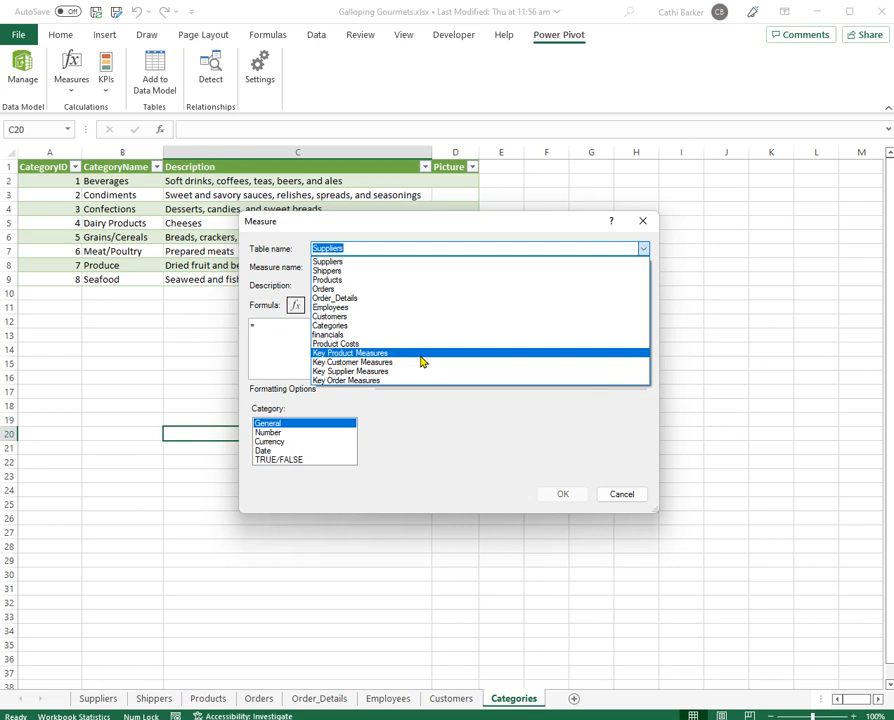
left_click(388, 370)
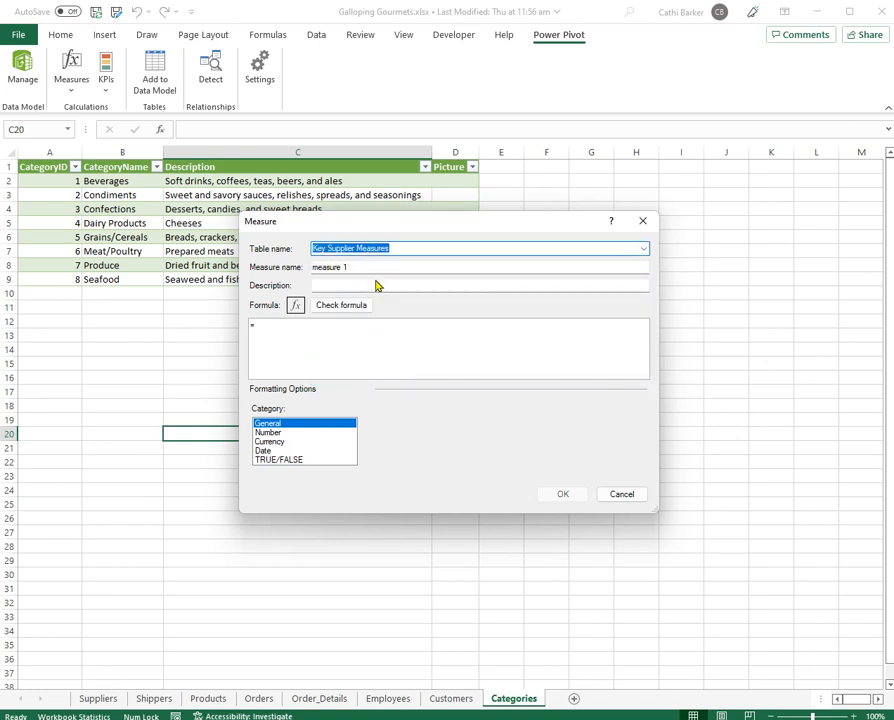
left_click_drag(362, 267, 275, 270)
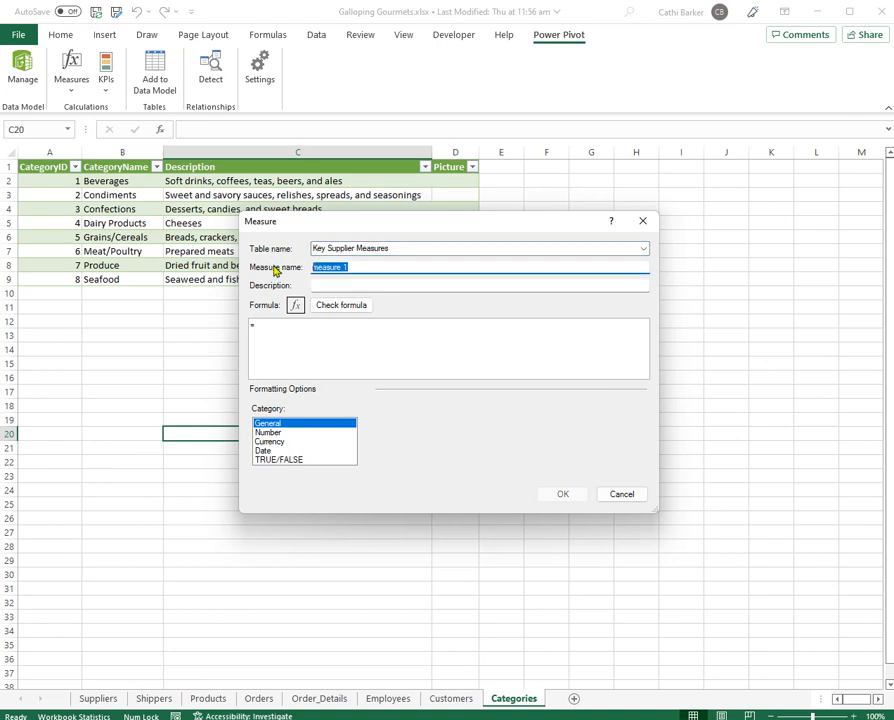
type("Number of Suppliers")
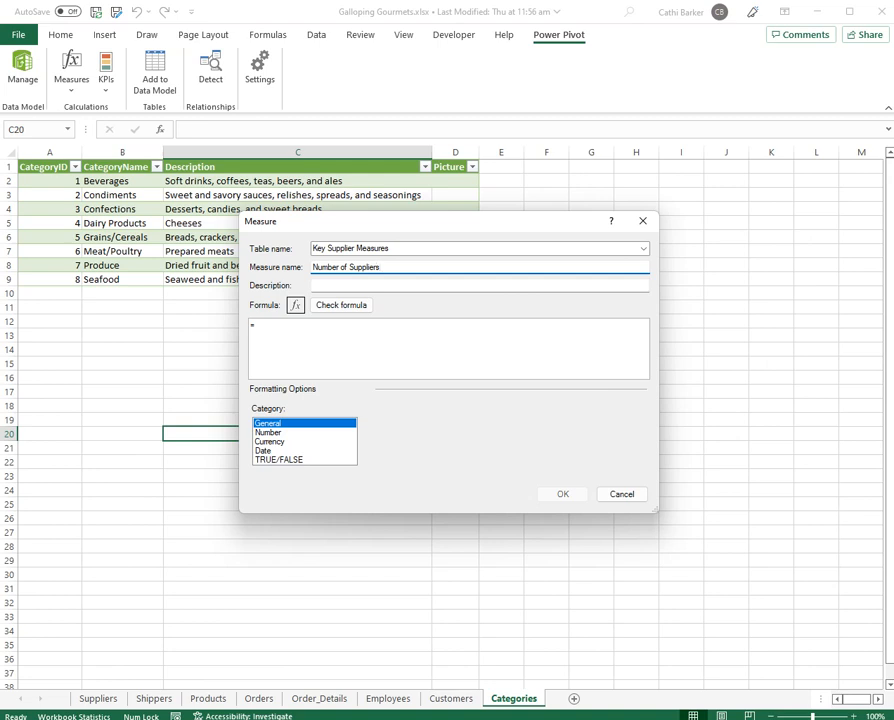
left_click(328, 285)
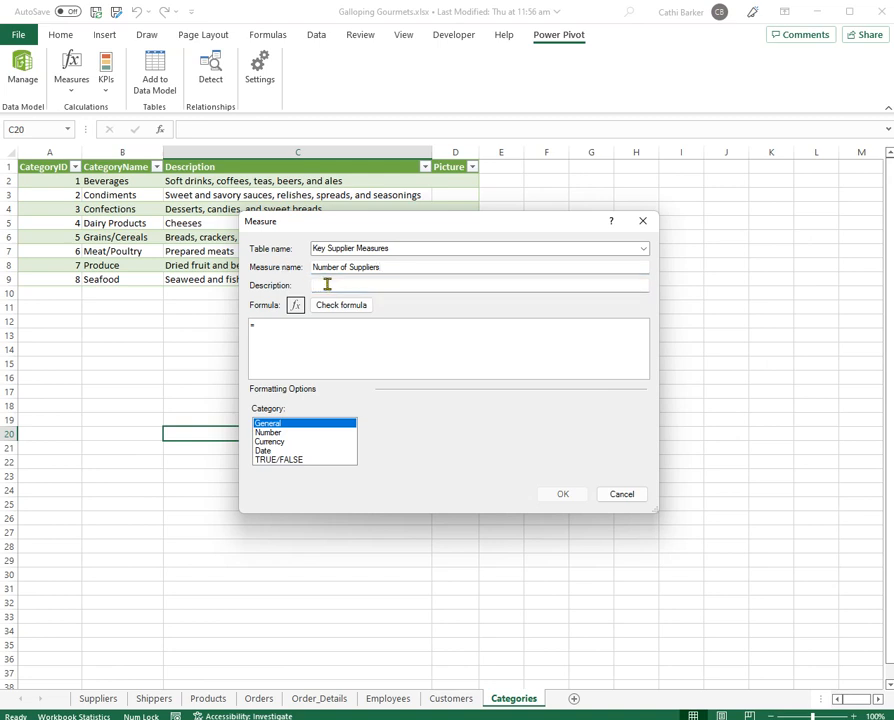
Enter the measure's formula as =COUNT(Suppliers[SupplierID]).
left_click(305, 336)
type("c")
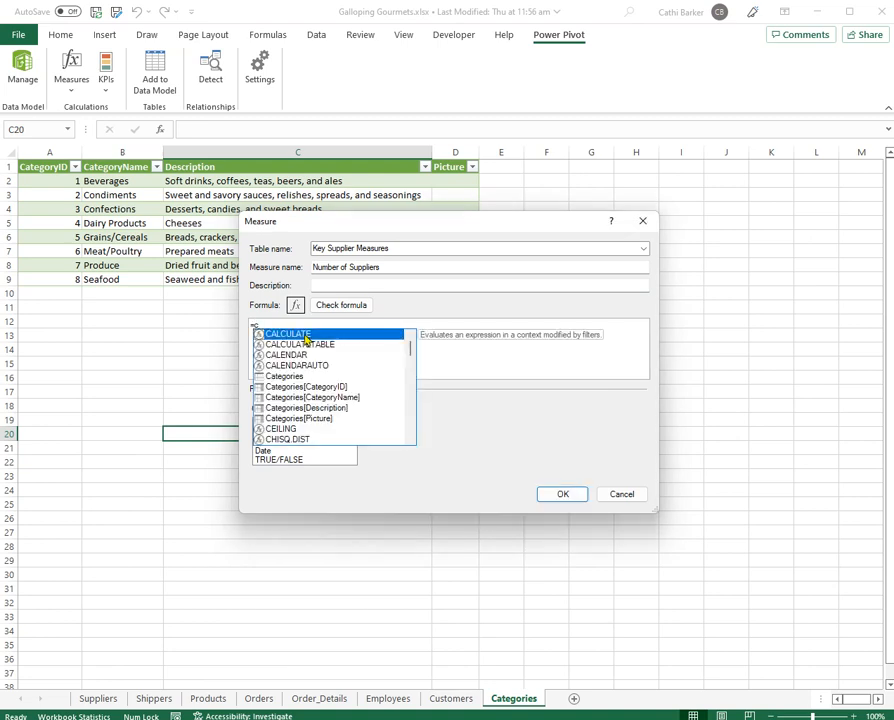
type("ou")
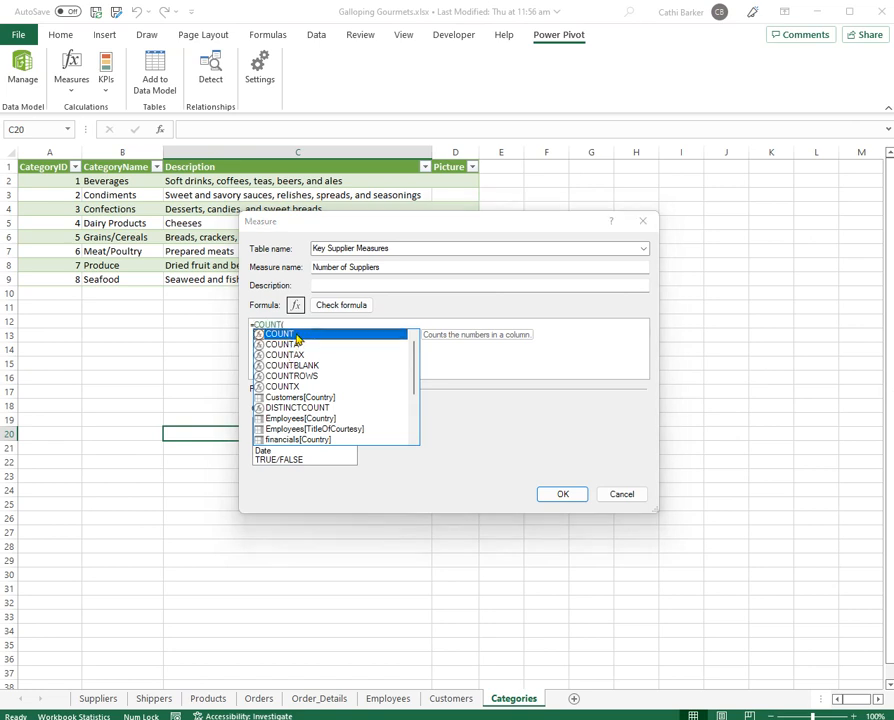
double_click(297, 336)
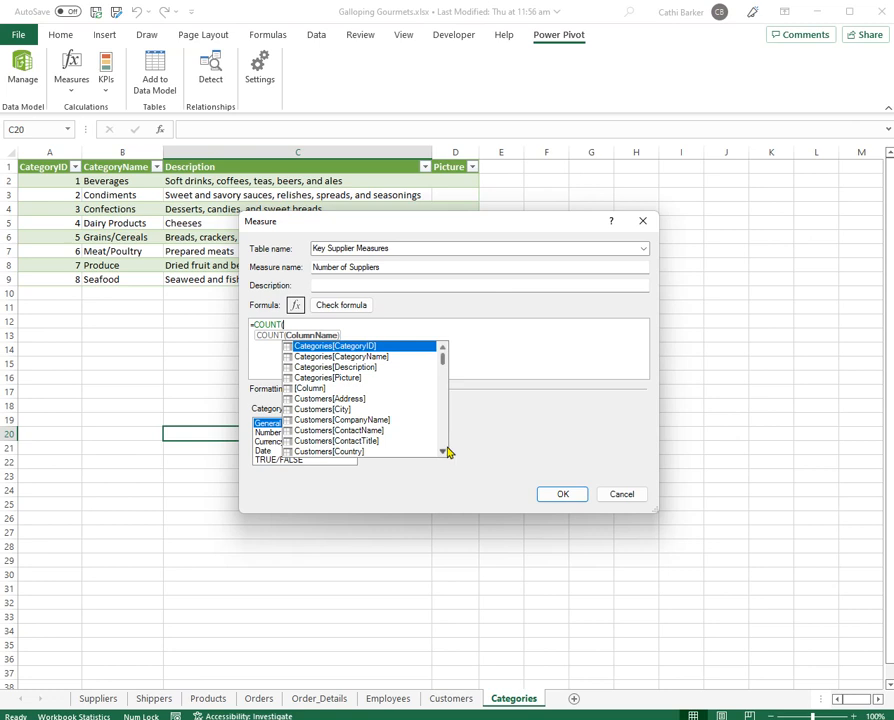
type("s")
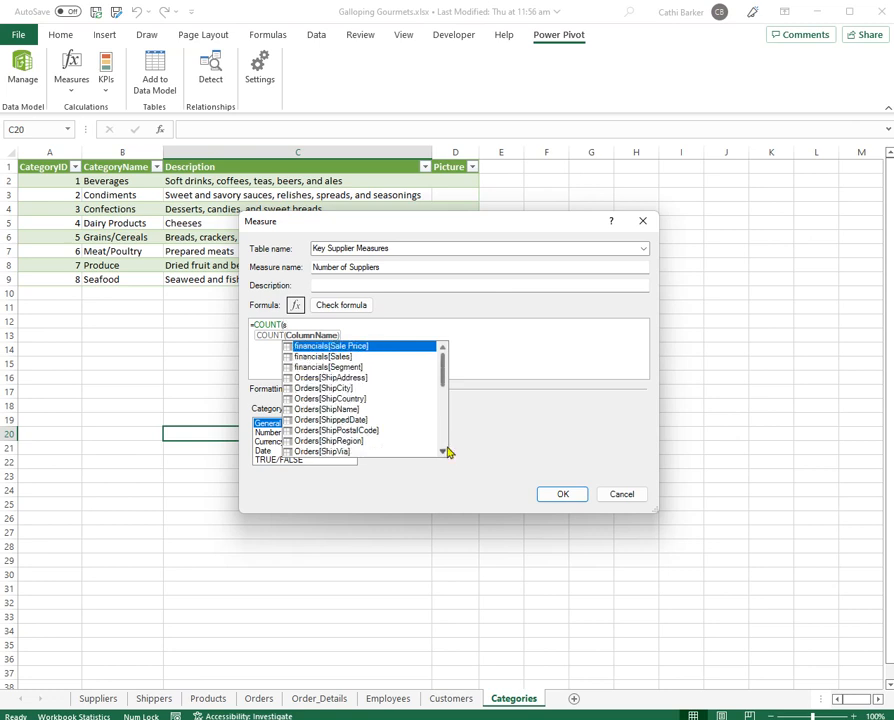
type("up")
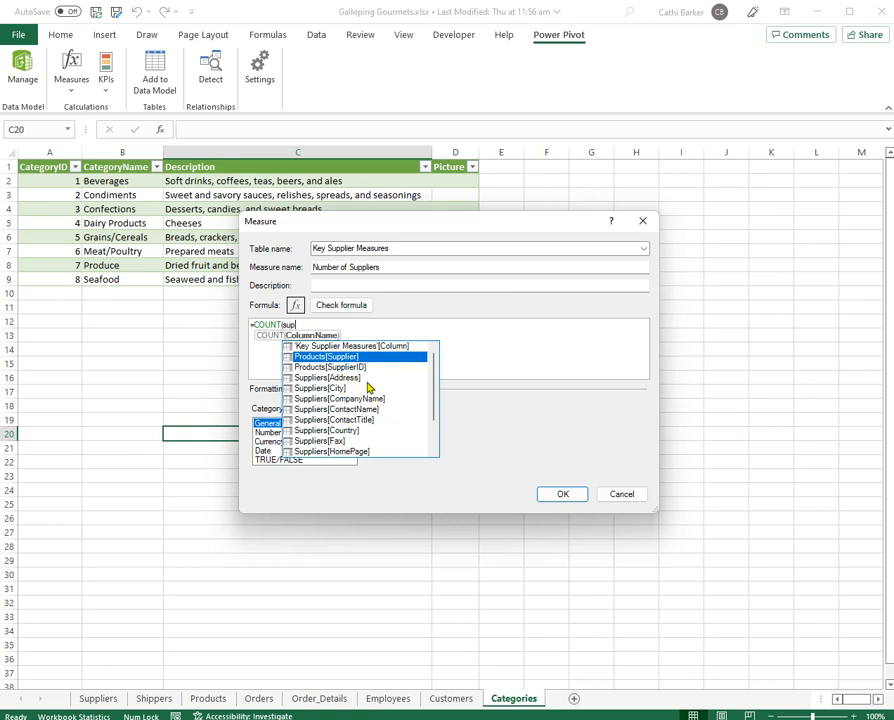
left_click_drag(433, 425, 434, 452)
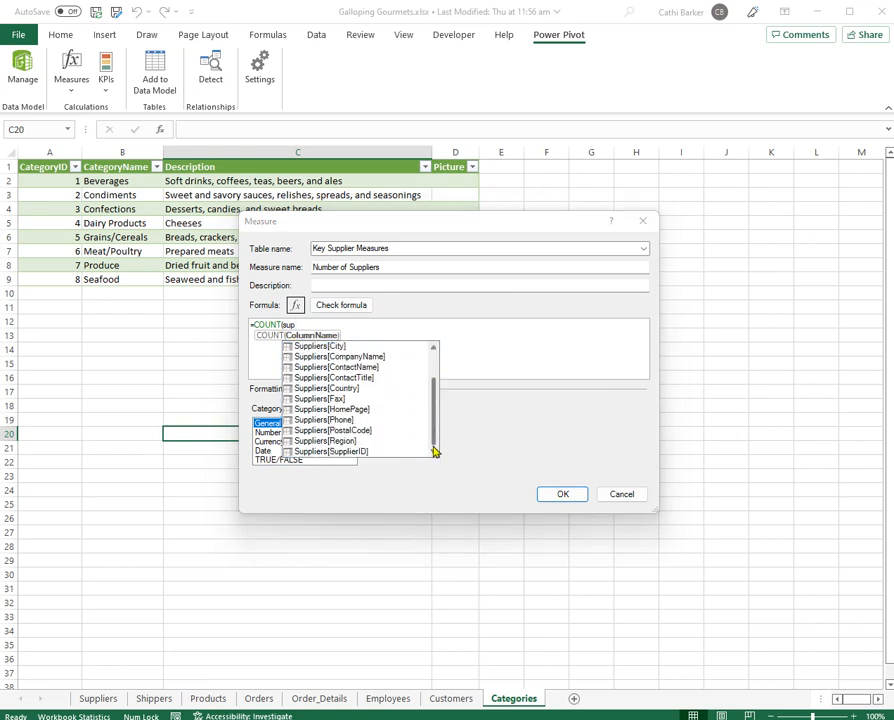
double_click(347, 452)
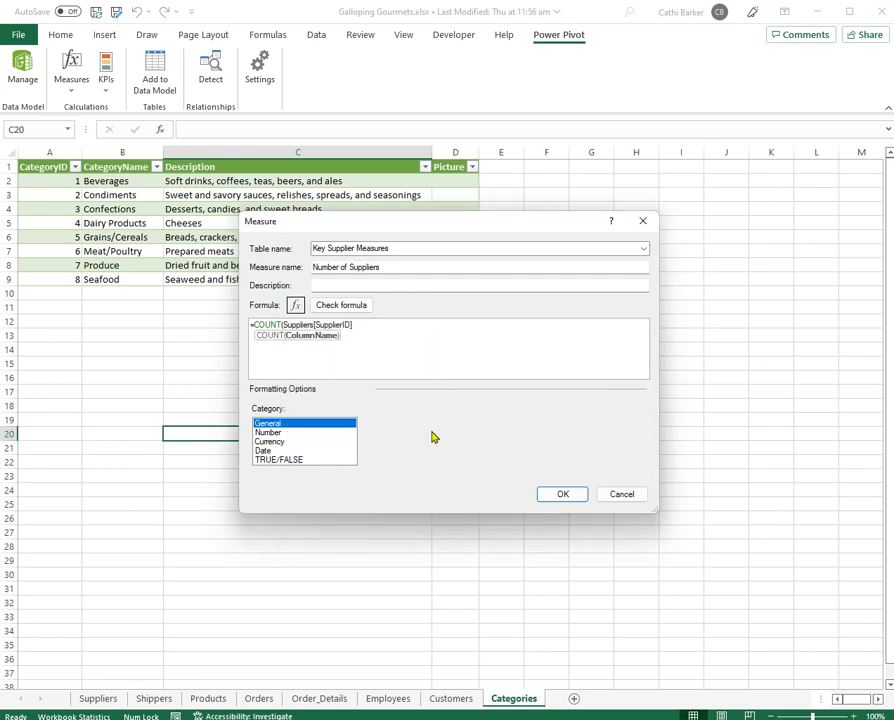
type(")")
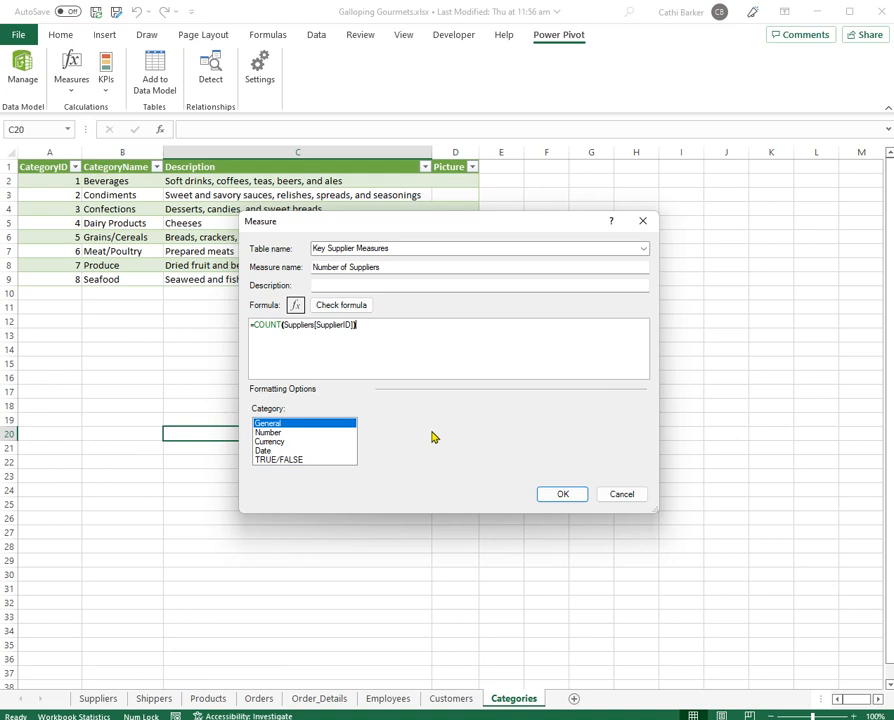
Format the measure as a decimal number with 0 decimal places and save it.
left_click(269, 433)
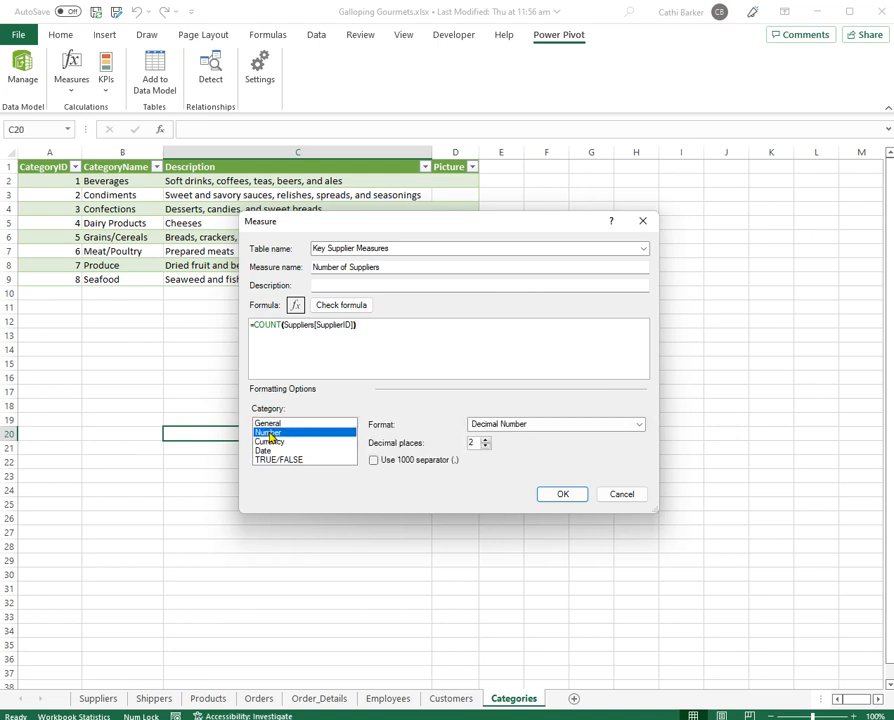
left_click(485, 447)
left_click(485, 447)
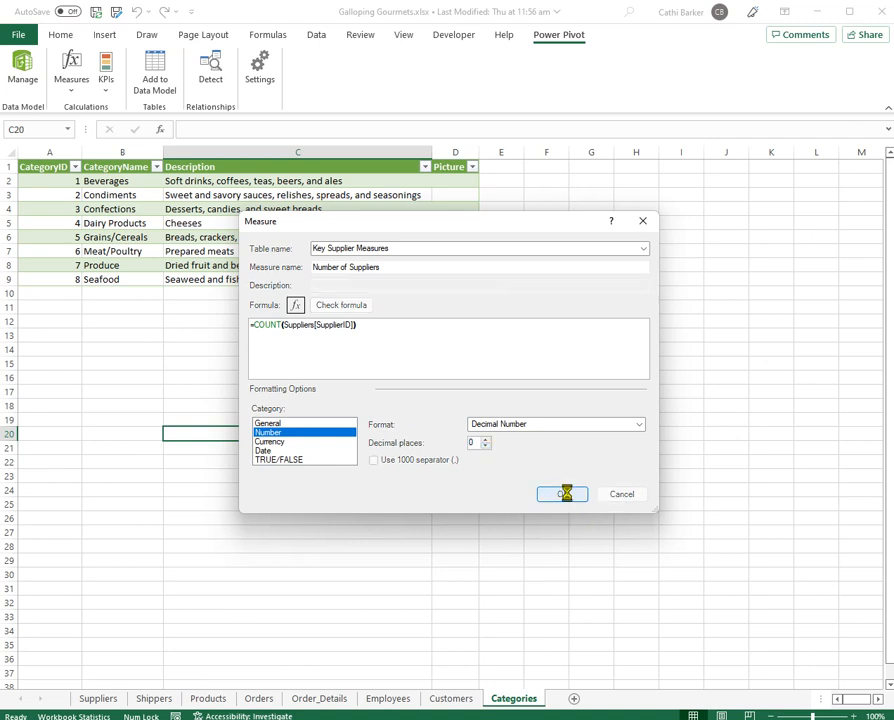
left_click(565, 495)
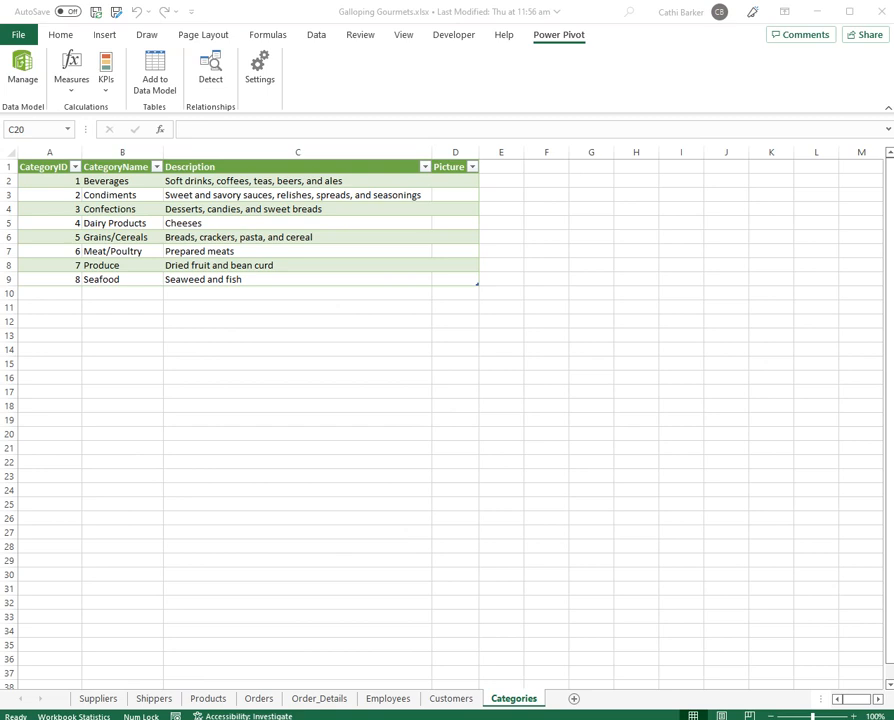
Review the definition of the Number of Suppliers measure in the measure manager and close it without making changes.
left_click(74, 90)
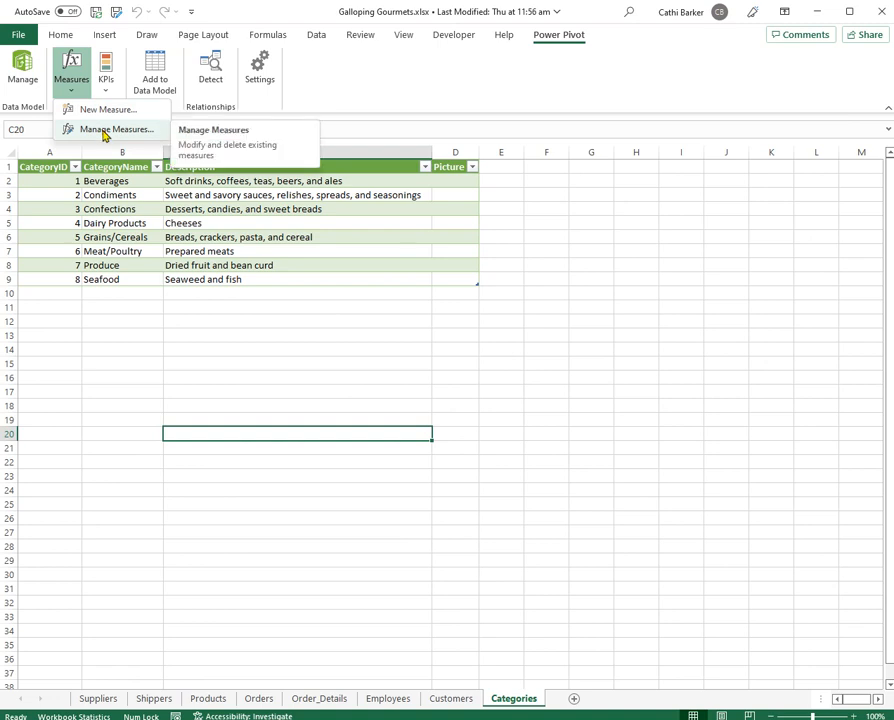
left_click(110, 129)
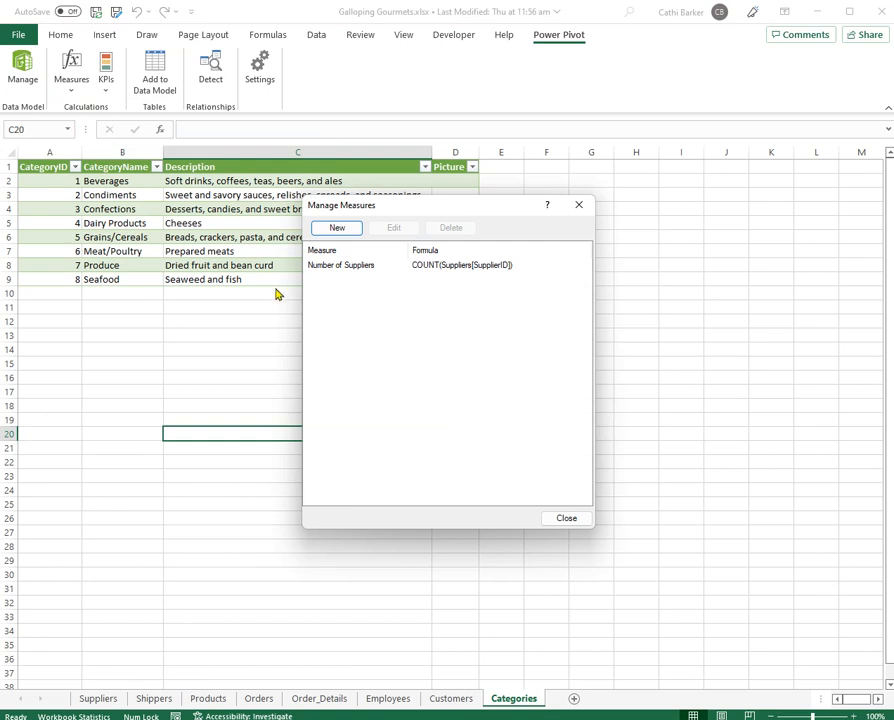
left_click(351, 272)
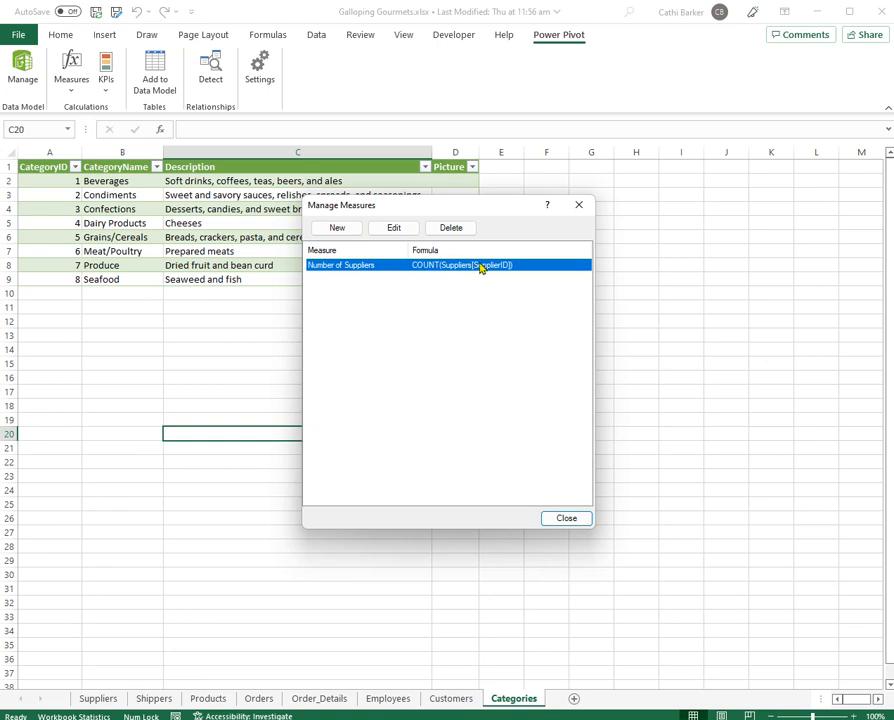
left_click(400, 230)
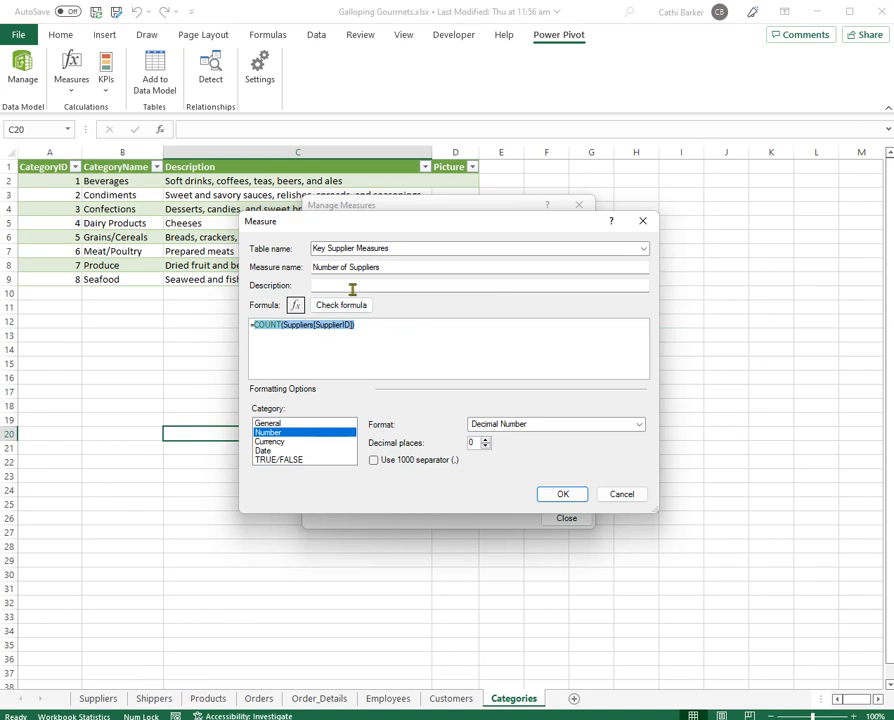
left_click(622, 494)
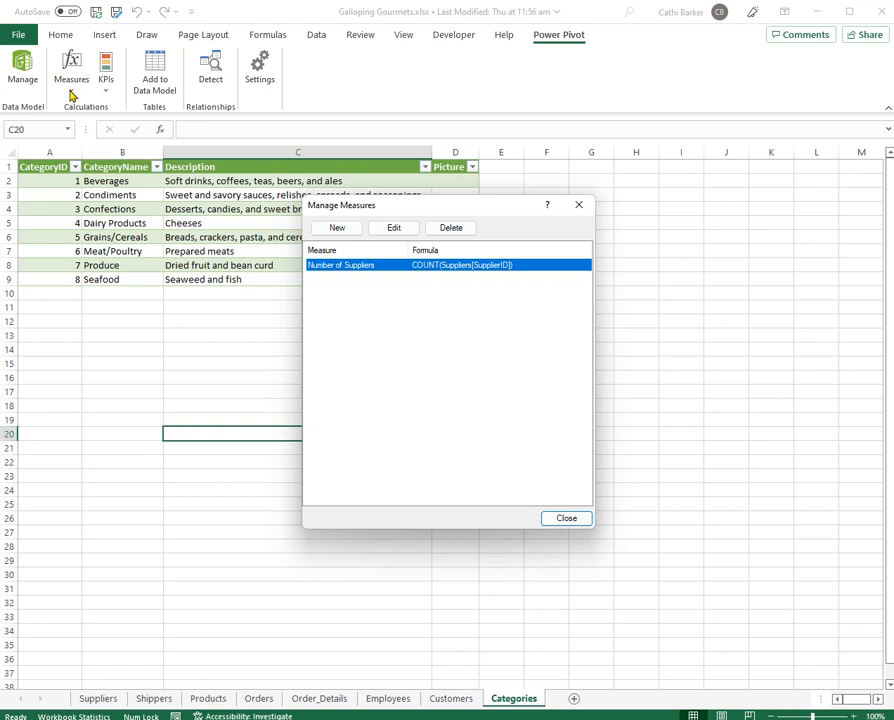
left_click(578, 518)
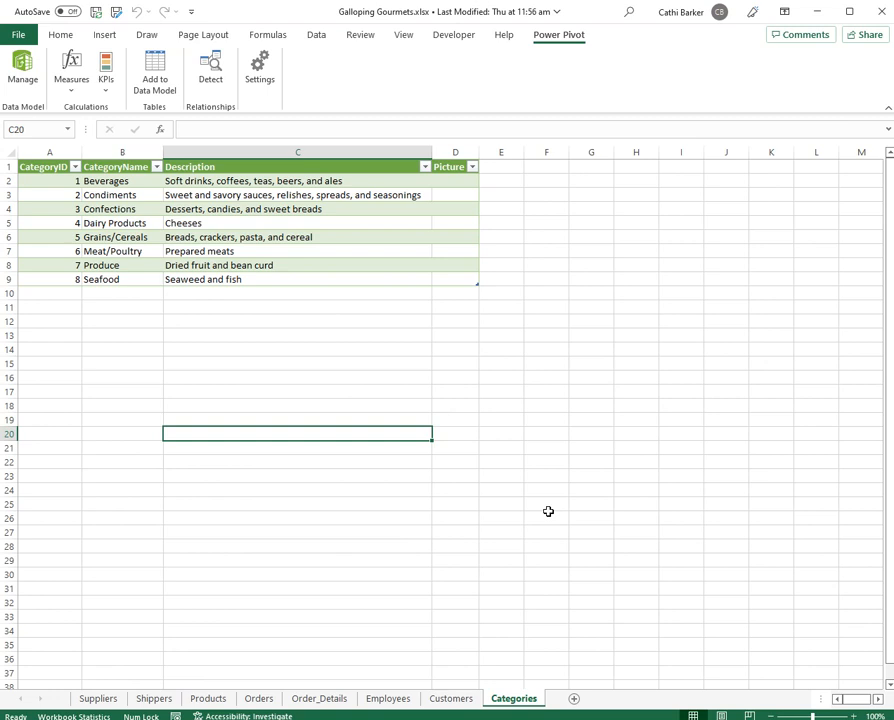
Start a new measure named Number of Products in the Key Product Measures table.
left_click(71, 86)
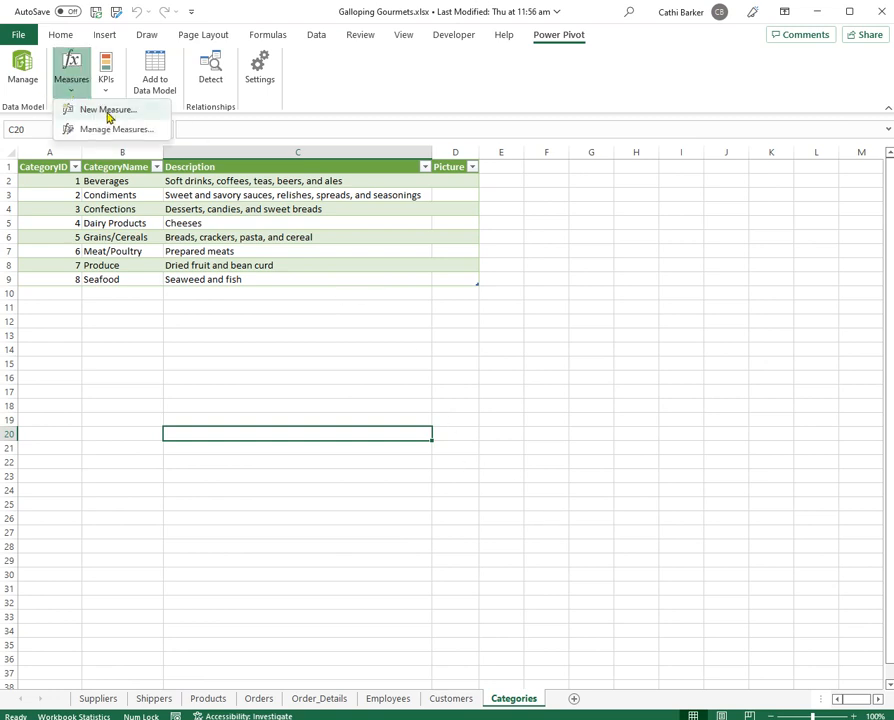
left_click(108, 112)
left_click(645, 250)
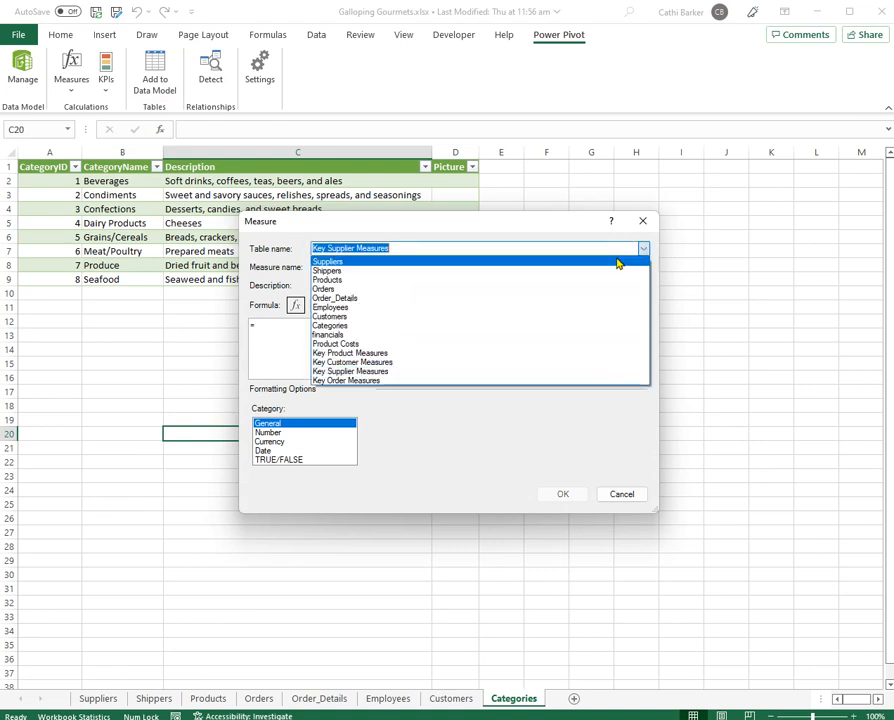
left_click(470, 354)
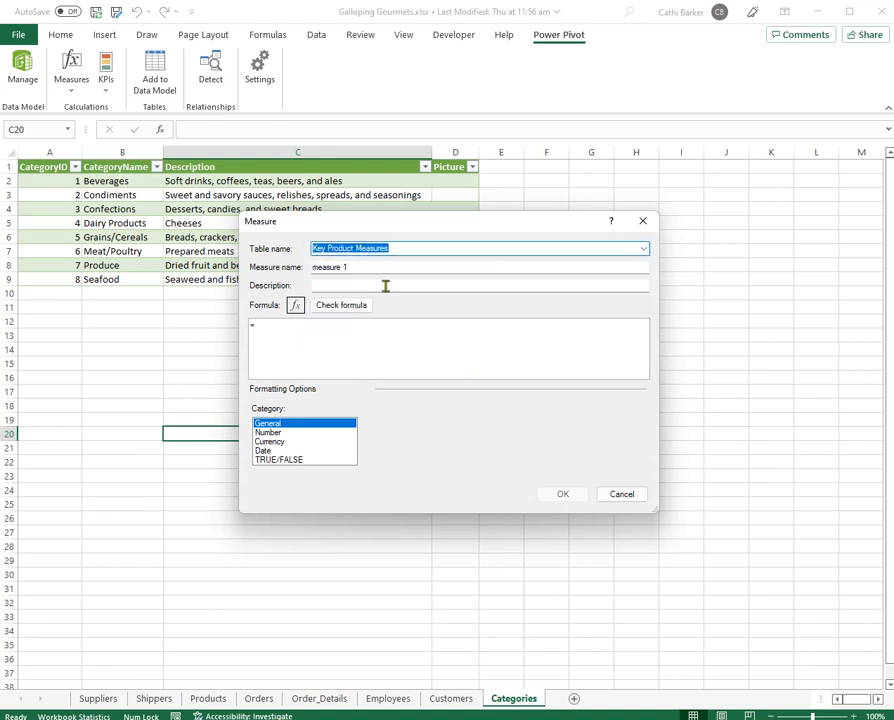
key("Tab")
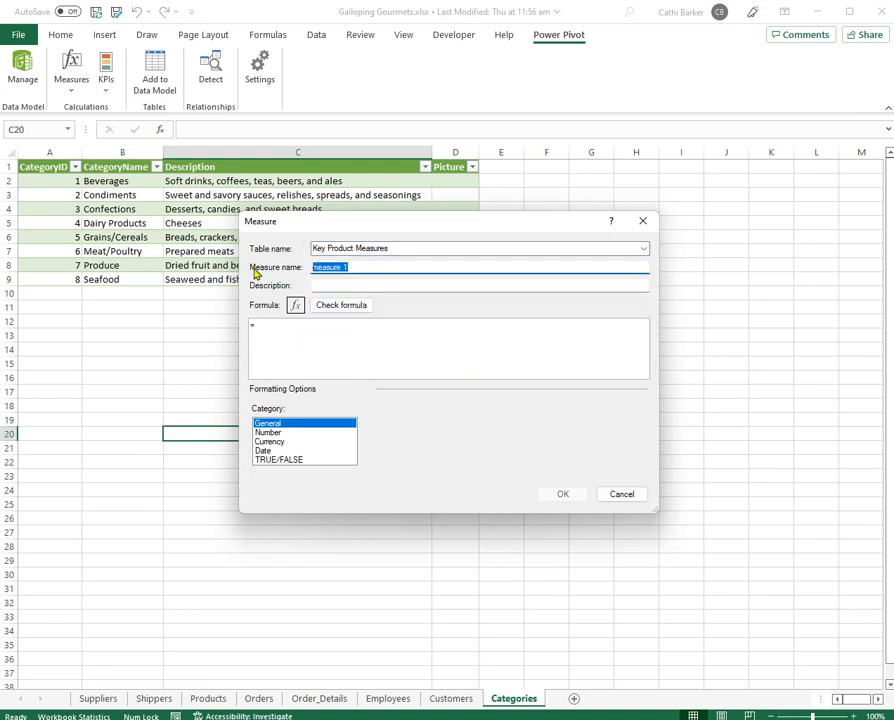
type("Number of Produc")
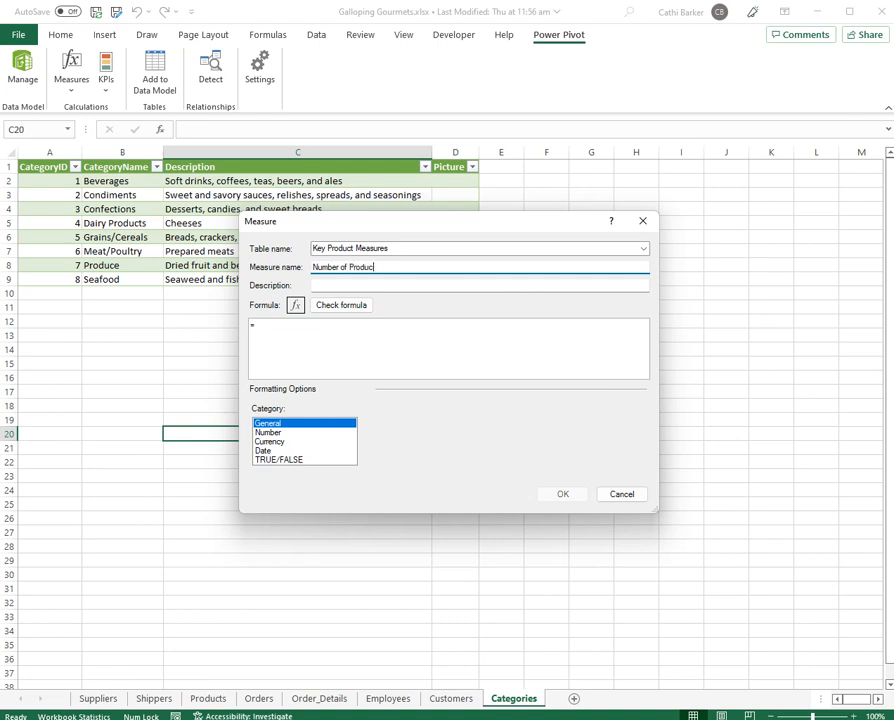
type("ts")
Enter the Number of Products formula as =COUNT(Products[ProductID]).
left_click(271, 325)
type("cou")
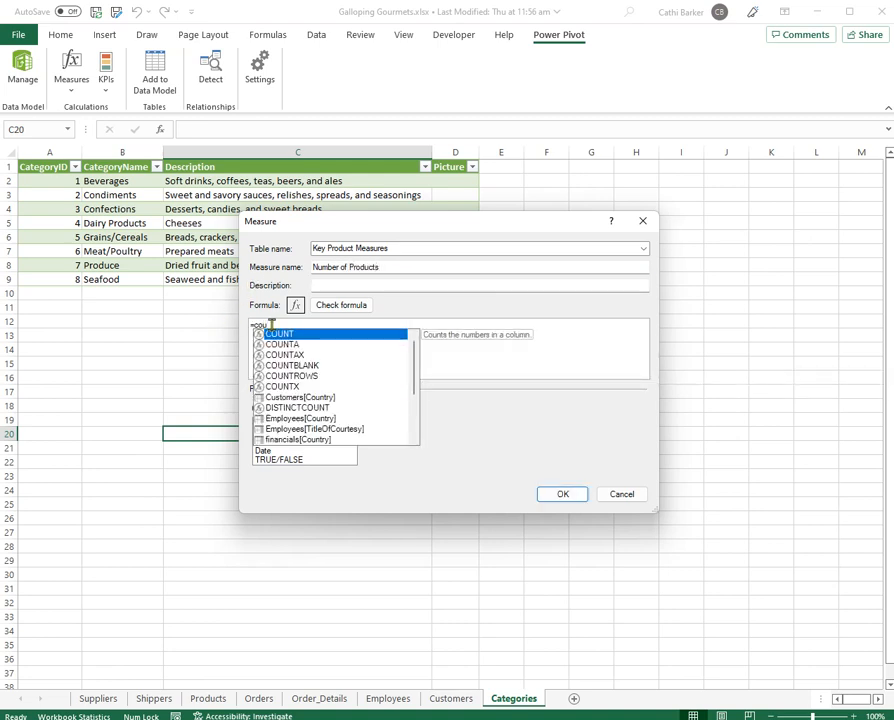
key("Tab")
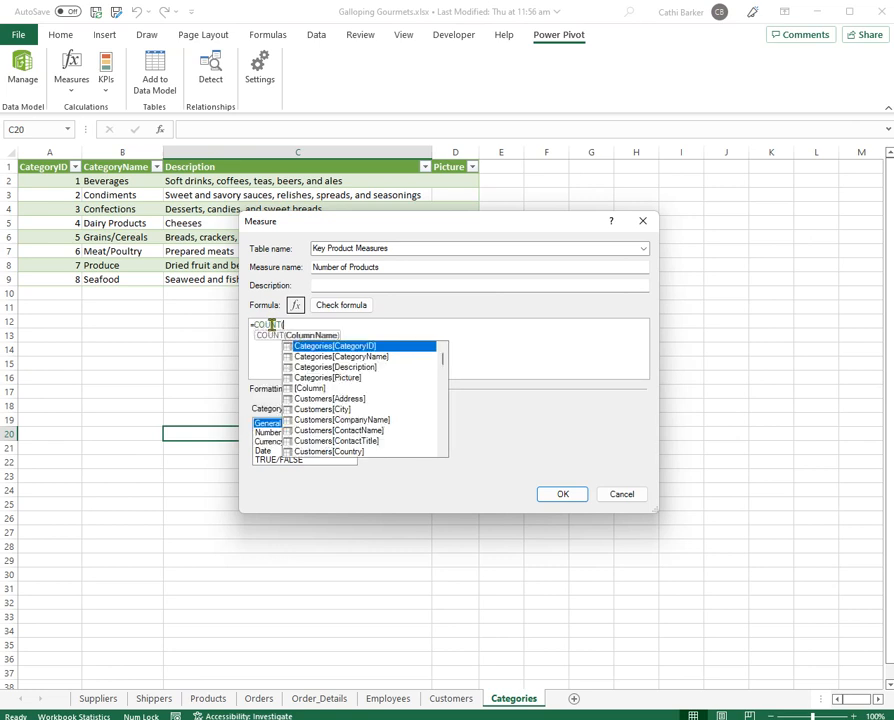
type("produc")
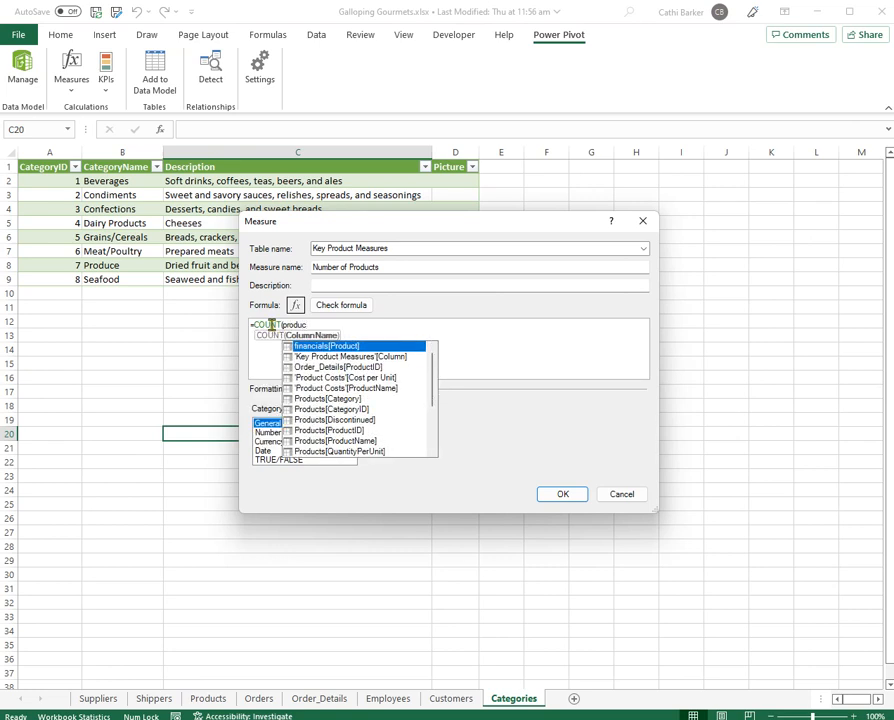
type("tid")
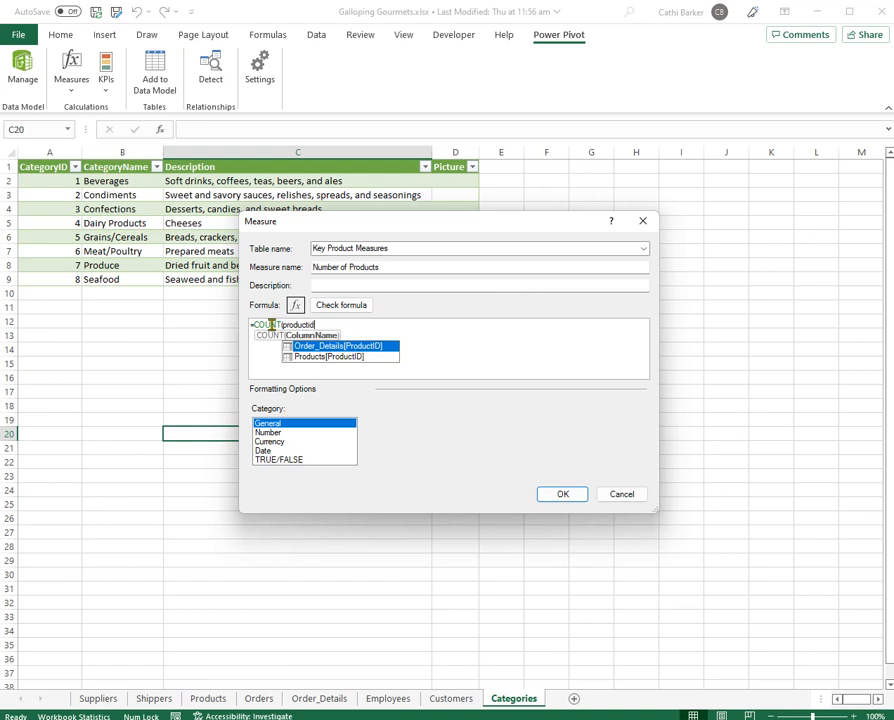
key("Down")
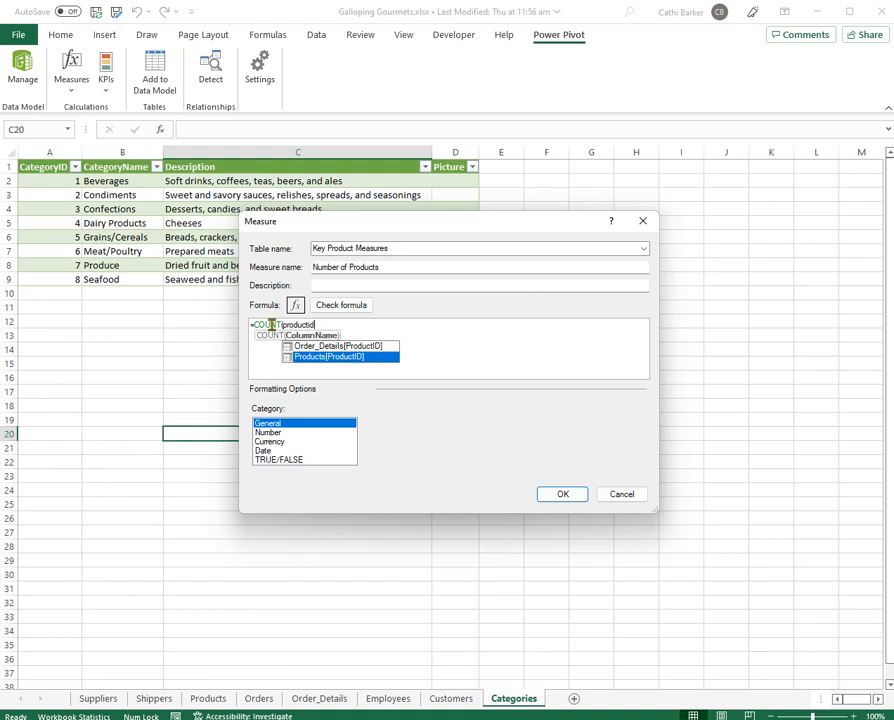
key("Tab")
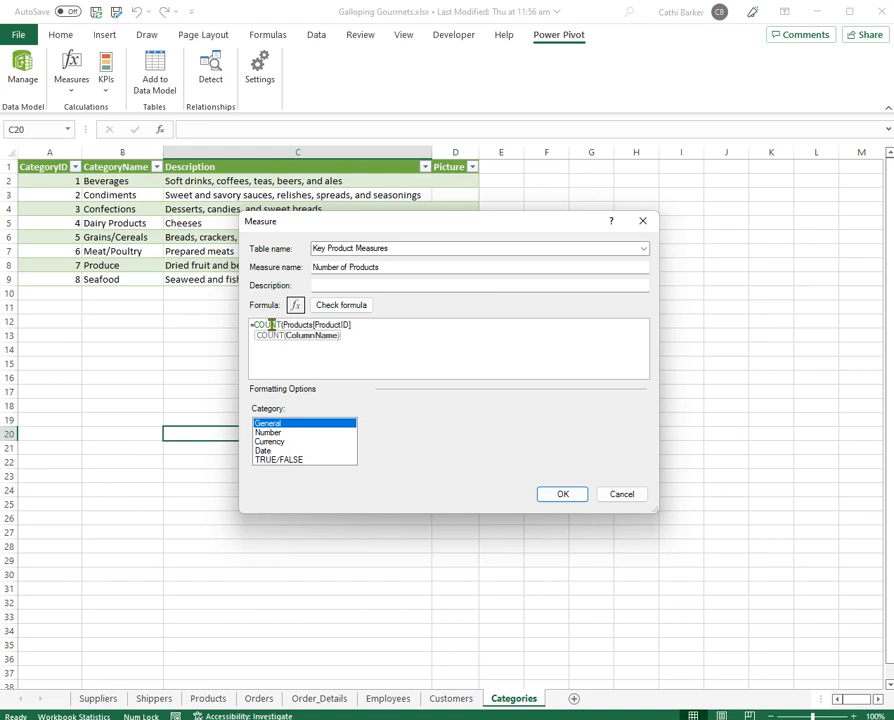
type(")")
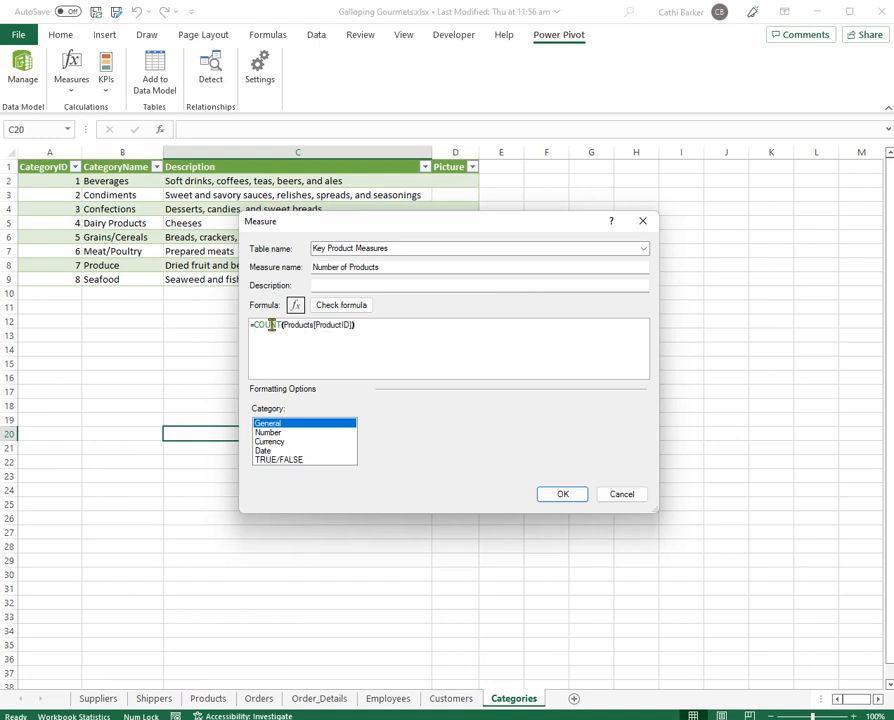
Format the Number of Products measure as a decimal number with 0 decimal places and save it.
left_click(295, 433)
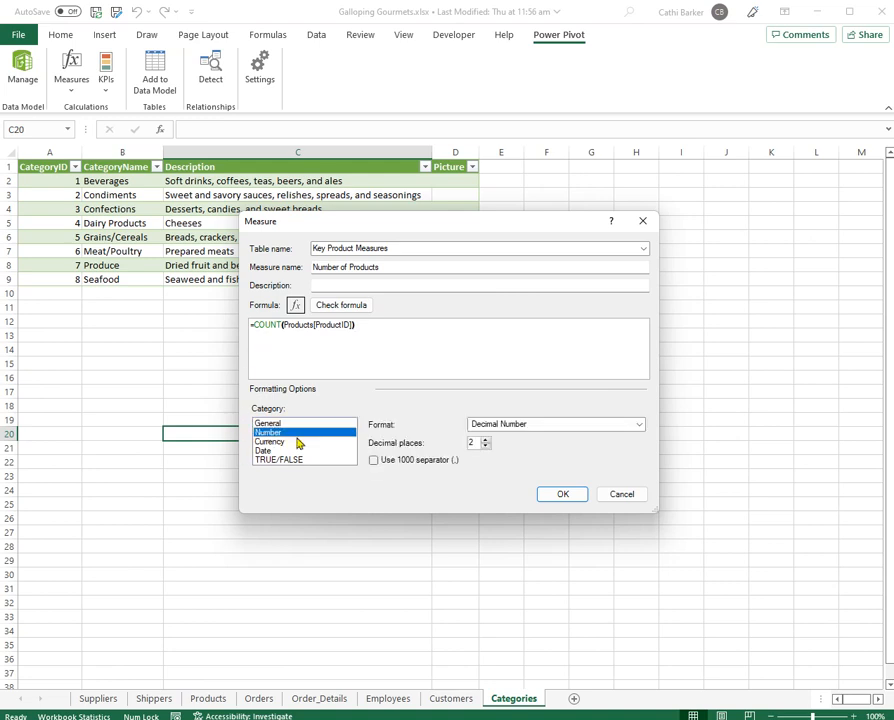
left_click(485, 446)
left_click(485, 446)
left_click(575, 498)
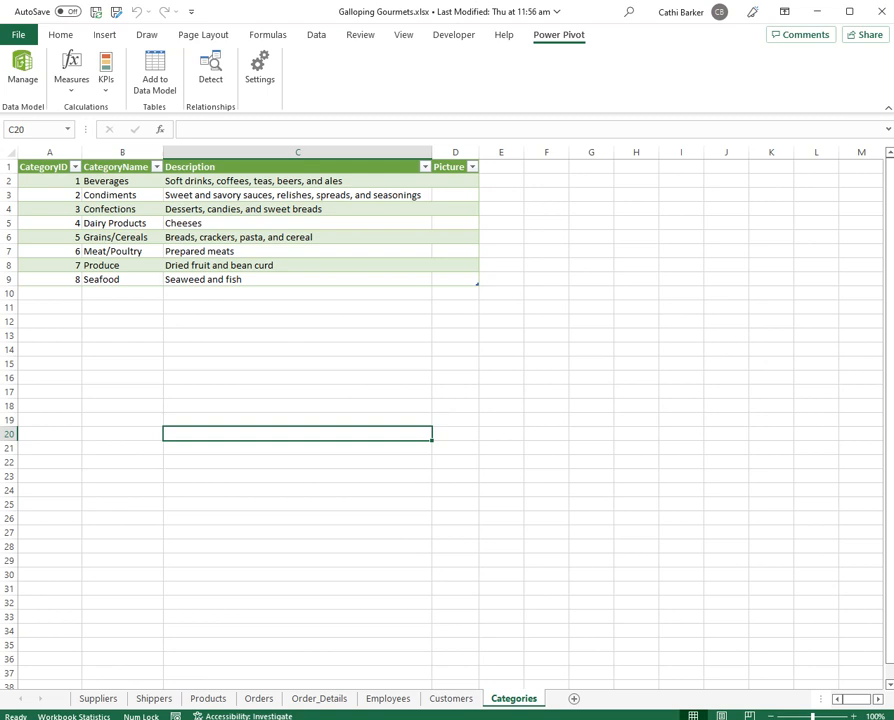
Start a new measure named Number of Active Suppliers in the Key Supplier Measures table.
left_click(68, 88)
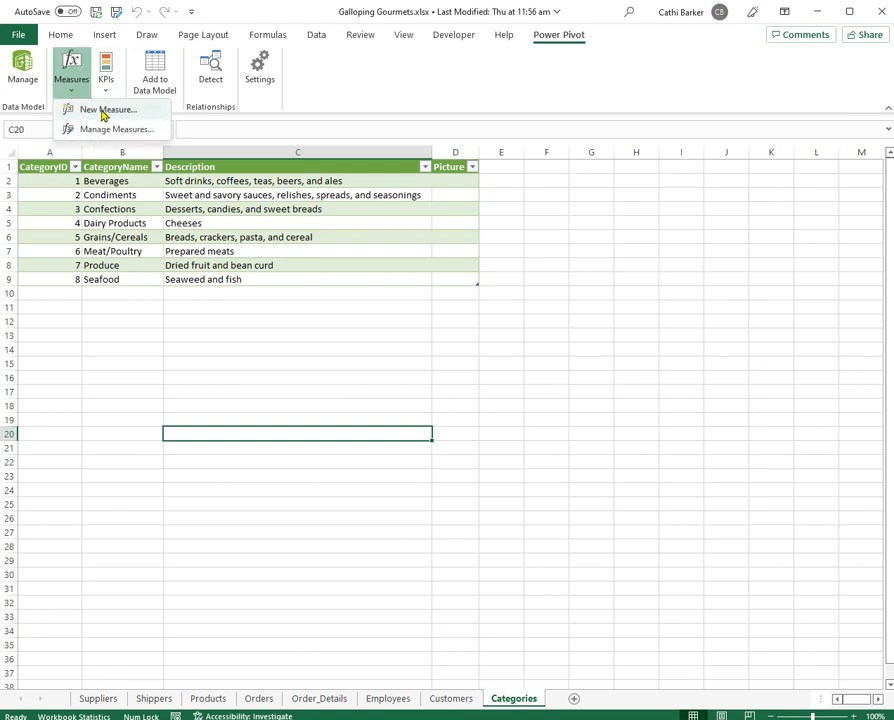
left_click(104, 111)
left_click(404, 249)
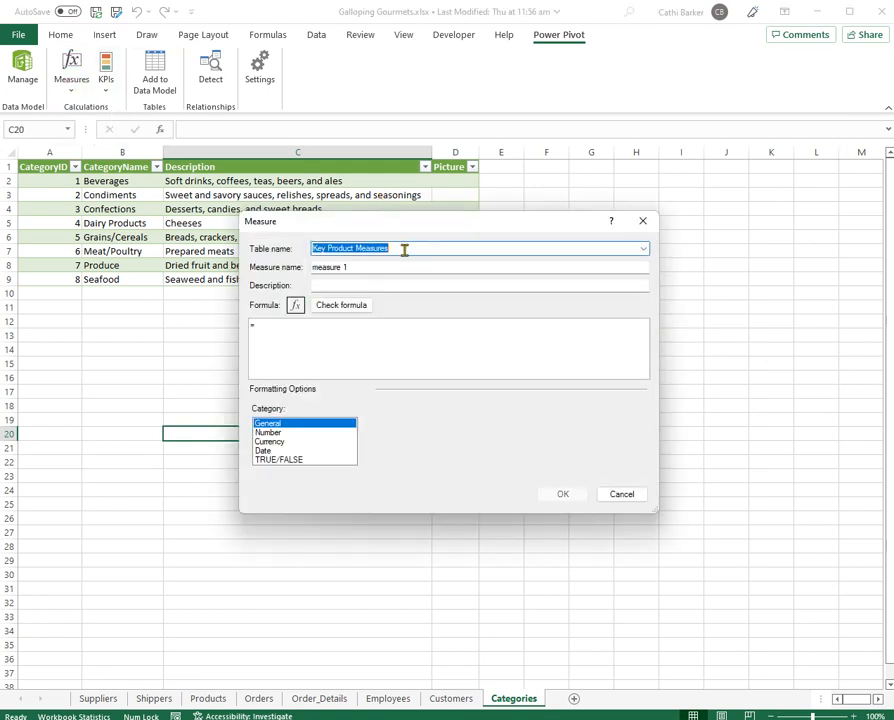
left_click(644, 249)
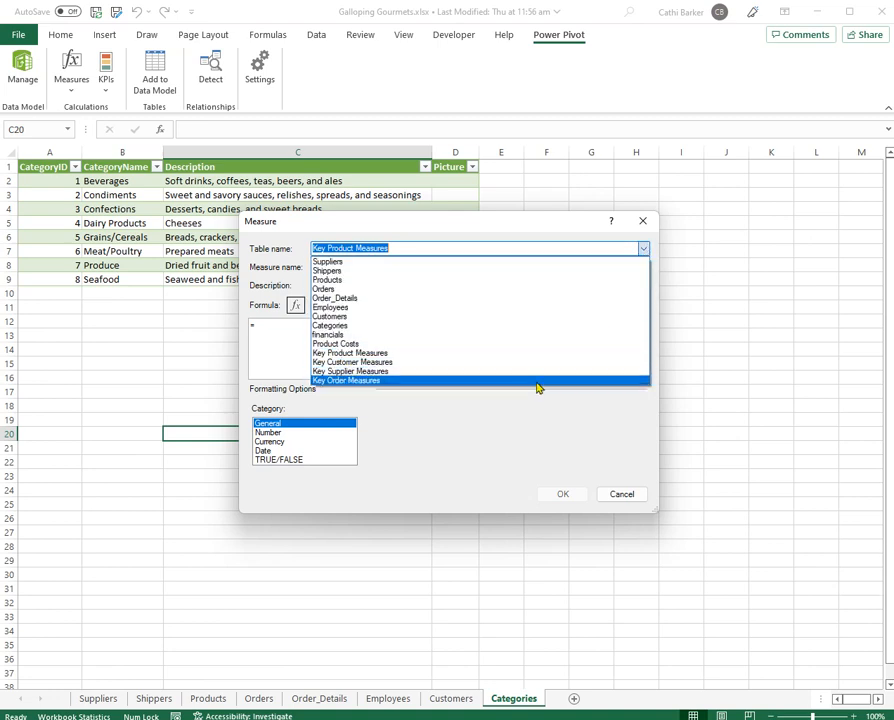
left_click(458, 371)
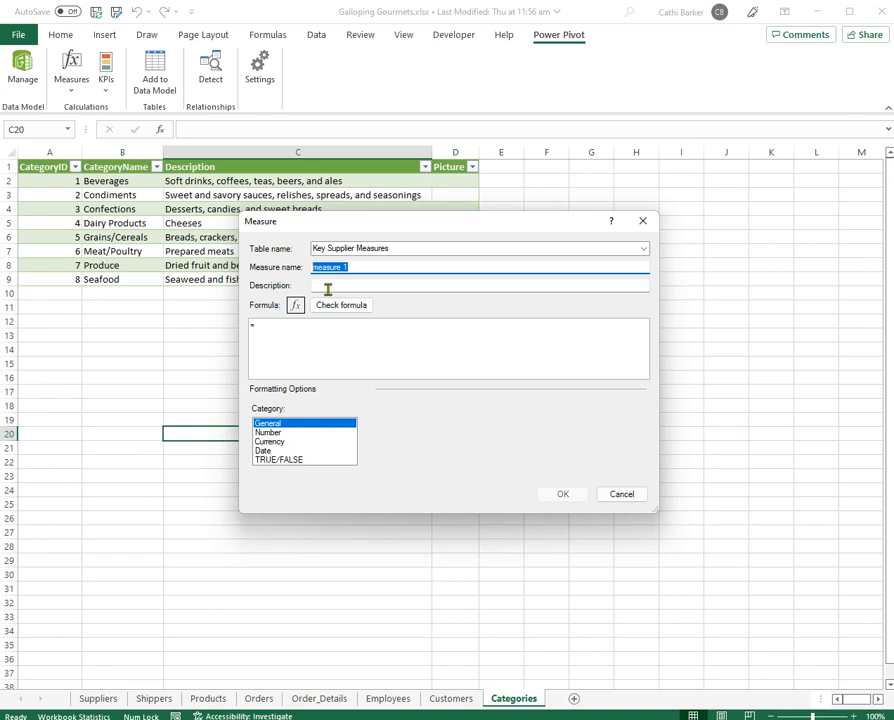
type("Number of Active Suppliers")
Enter the Number of Active Suppliers formula as =DISTINCTCOUNT(Products[Supplier]).
left_click(283, 327)
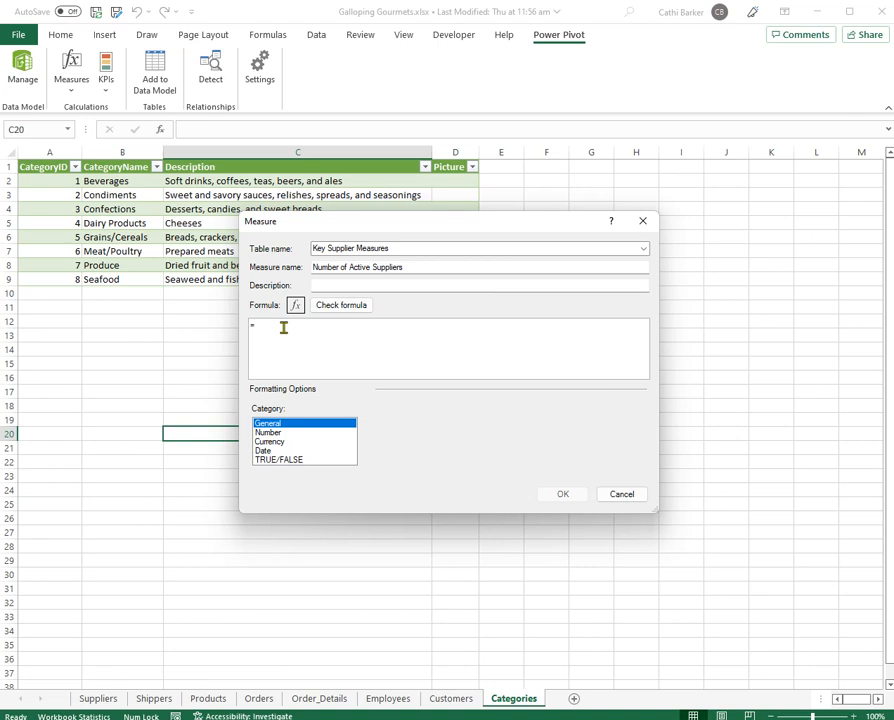
type("dis")
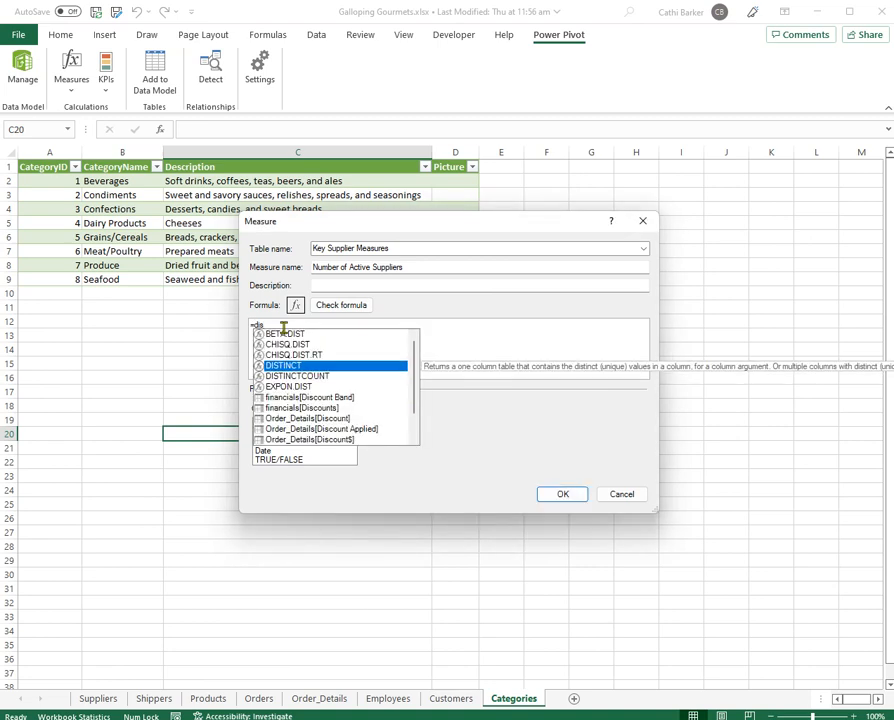
key("Down")
key("Tab")
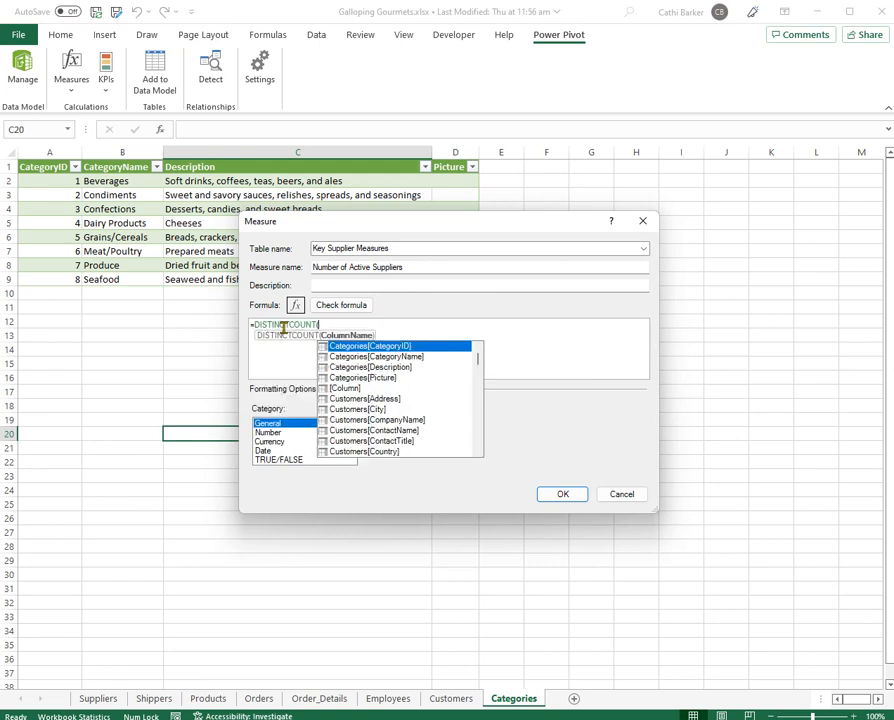
type("sup")
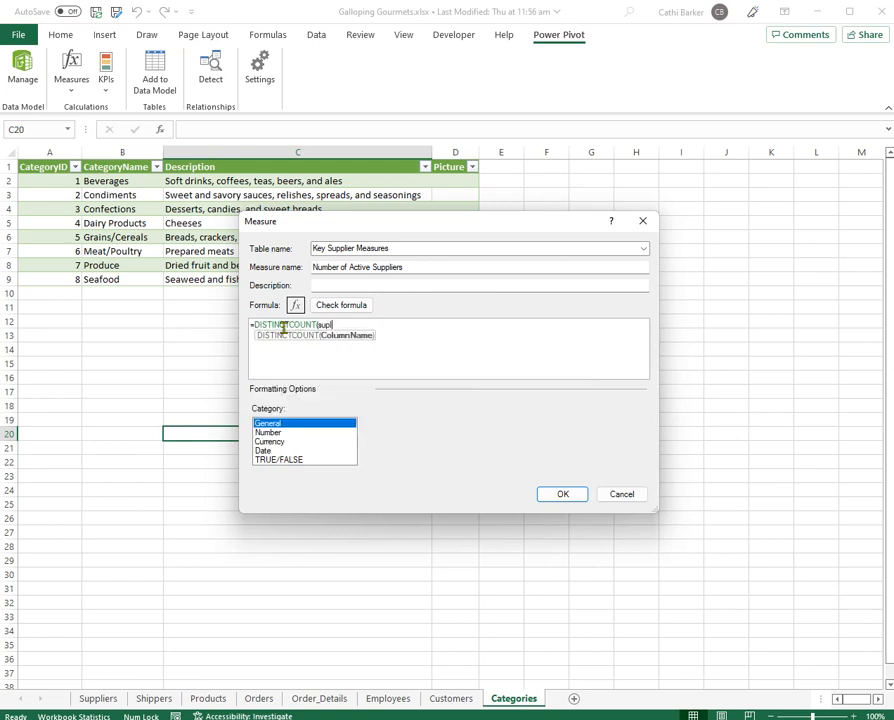
type("plier")
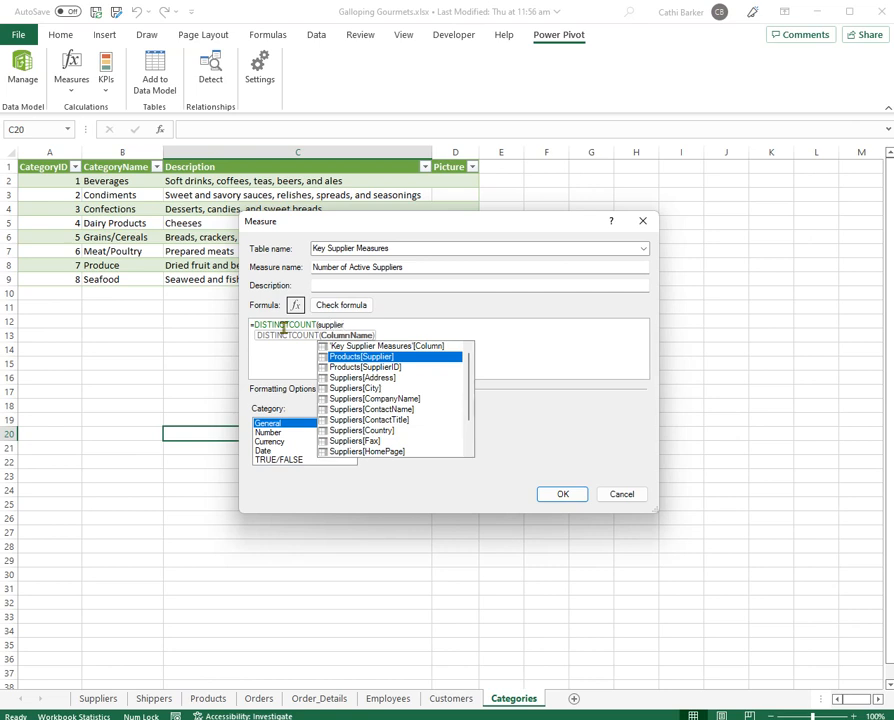
double_click(371, 357)
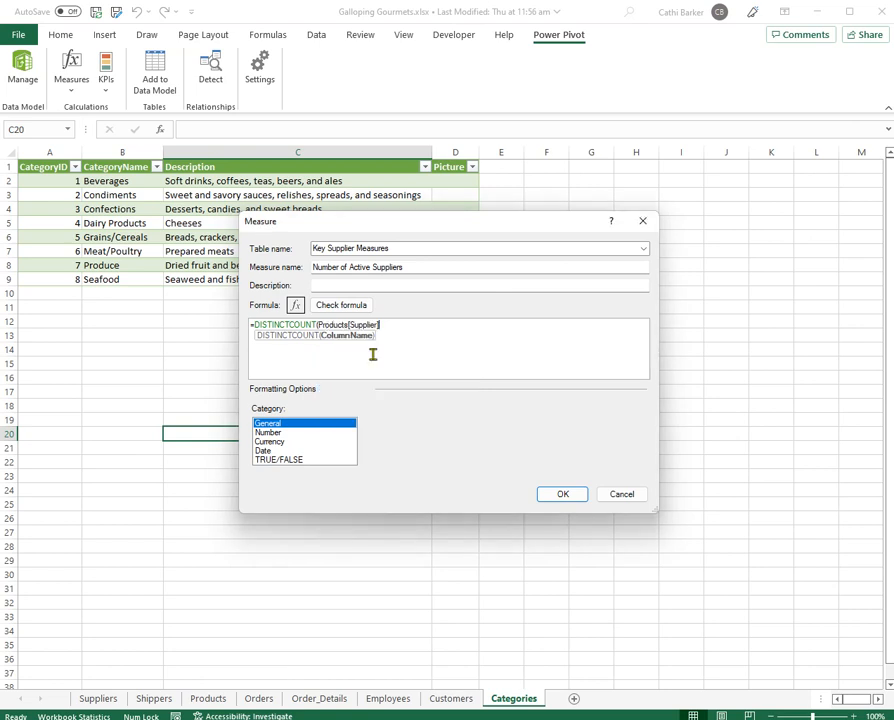
type(")")
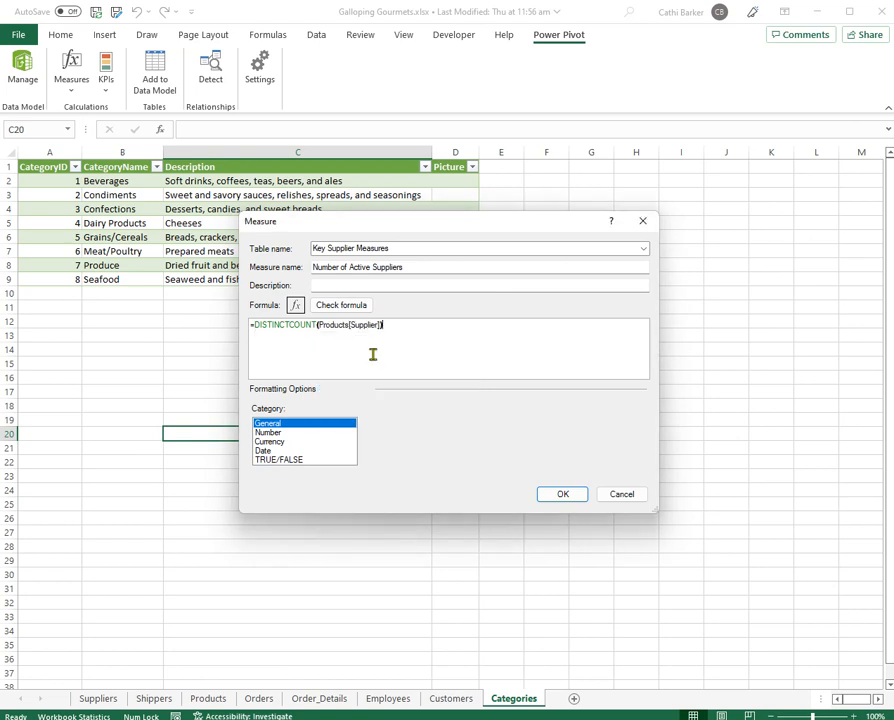
Format the Number of Active Suppliers measure as a decimal number with 0 decimal places and save it.
left_click(270, 434)
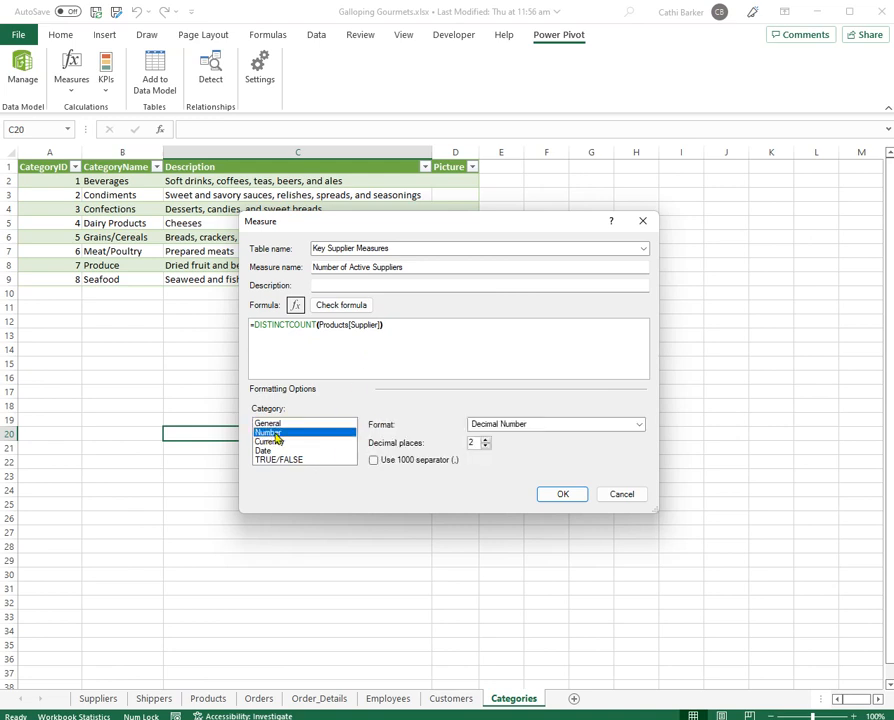
left_click(486, 447)
left_click(486, 447)
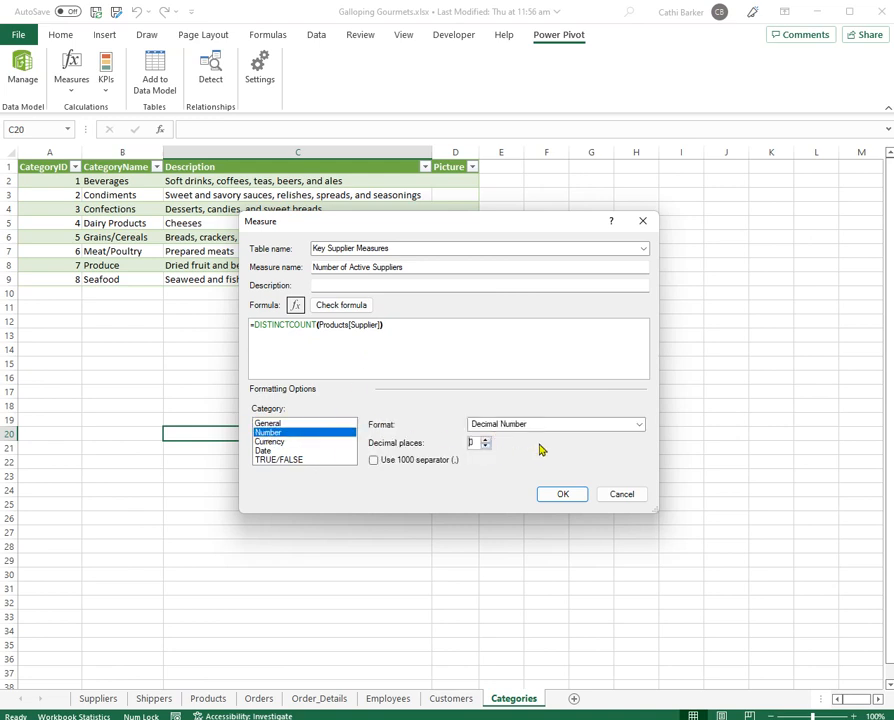
left_click(563, 495)
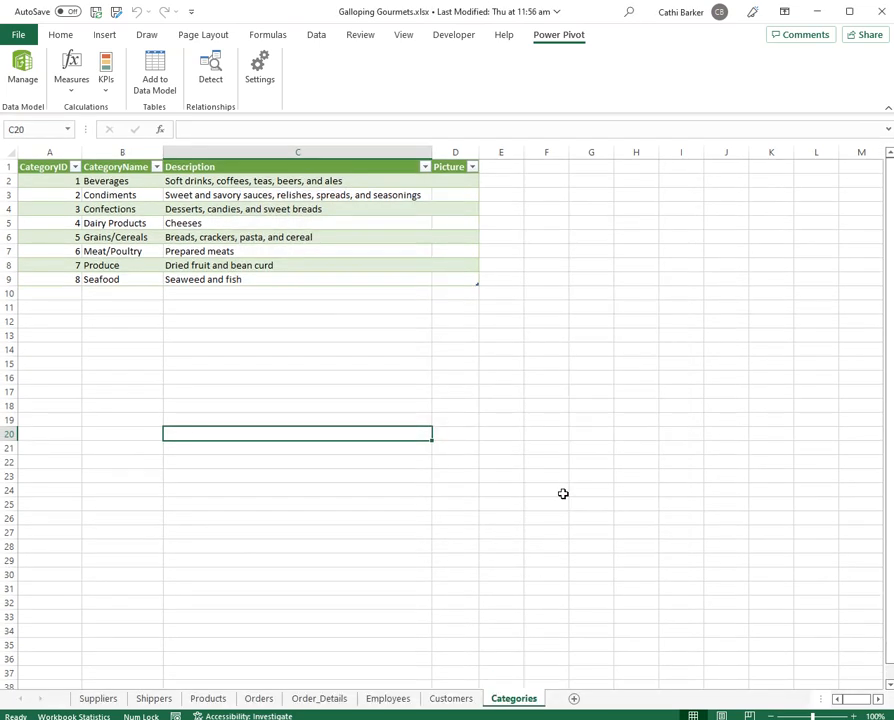
Review the list of existing measures and their formulas, and close it.
left_click(82, 95)
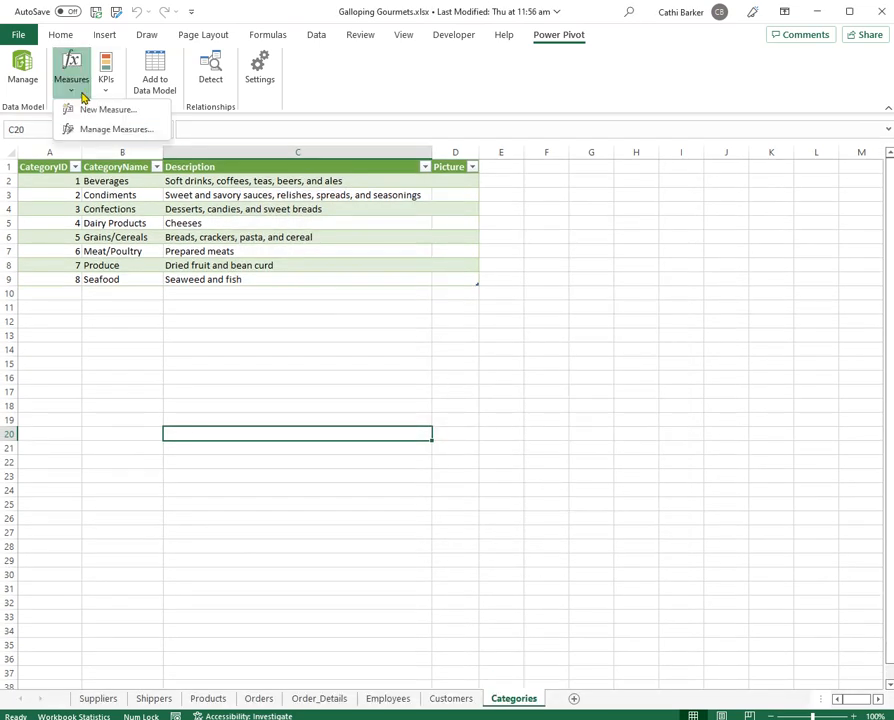
left_click(116, 131)
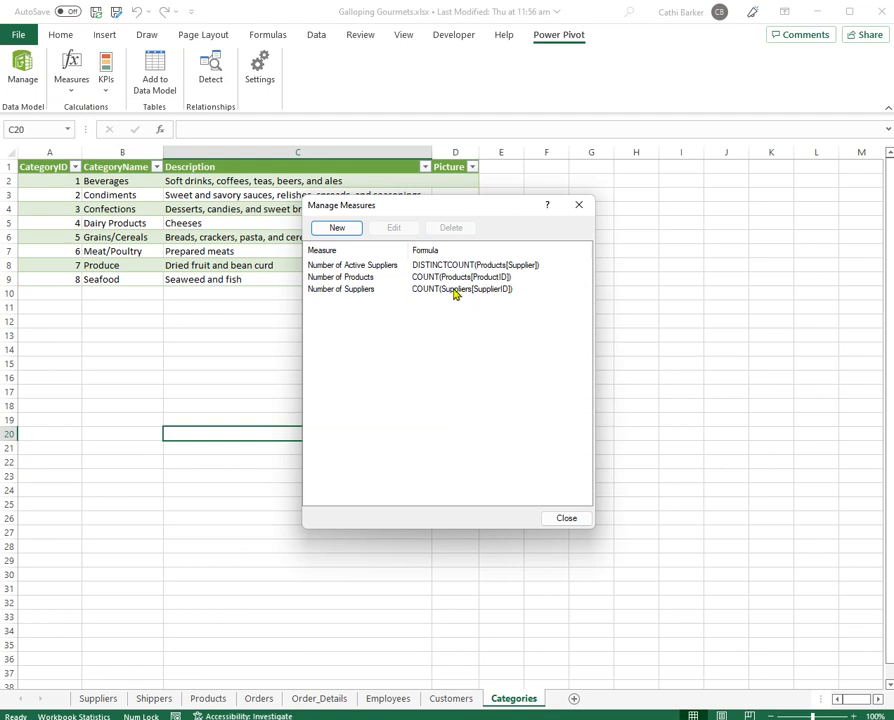
left_click(567, 519)
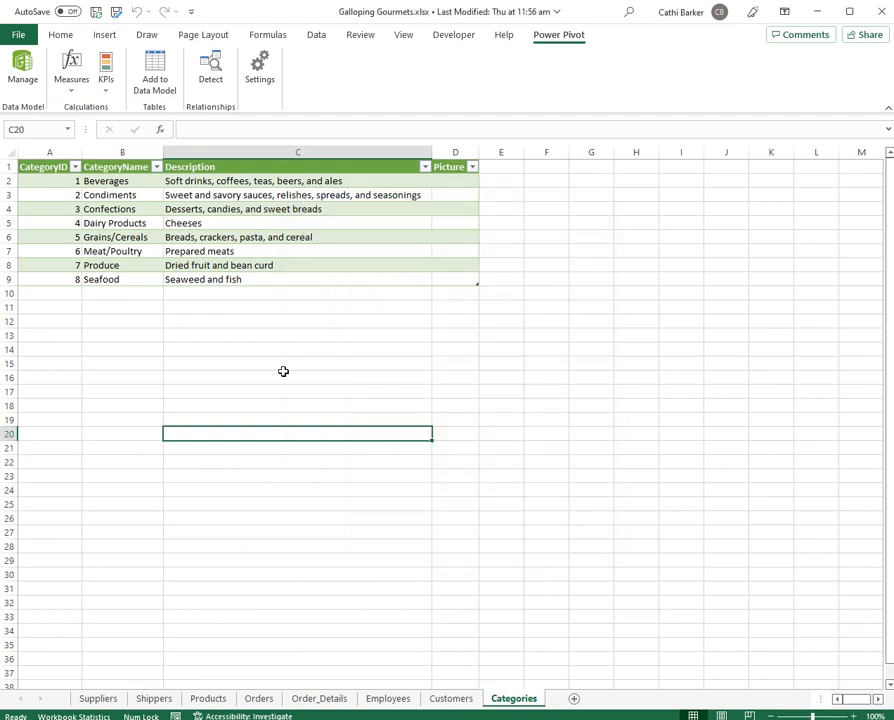
Start a new measure named Number Confection in the Key Product Measures table.
left_click(72, 88)
left_click(107, 112)
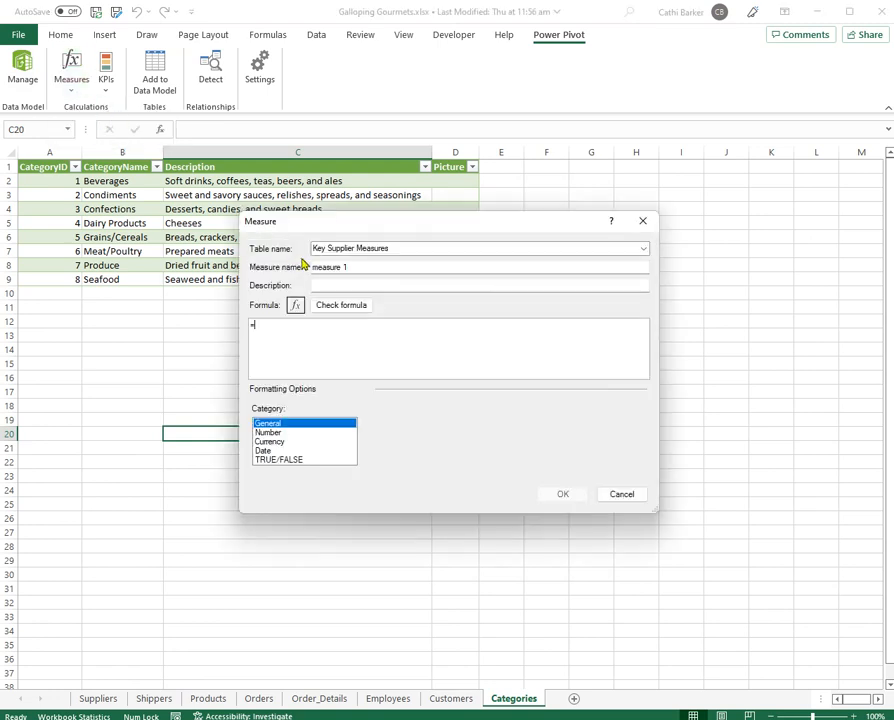
left_click(644, 249)
left_click(497, 362)
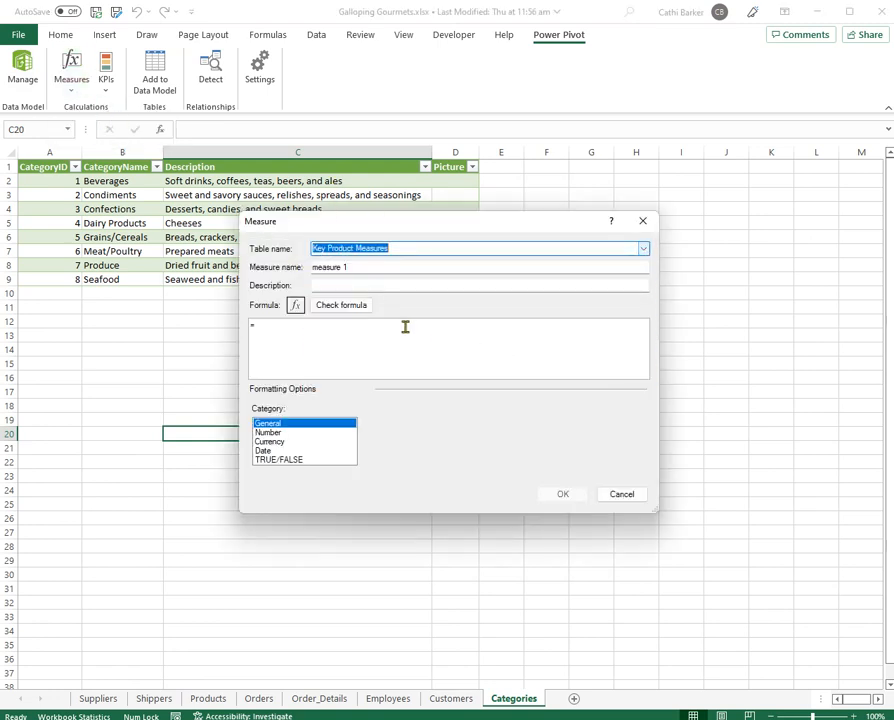
left_click_drag(356, 267, 334, 267)
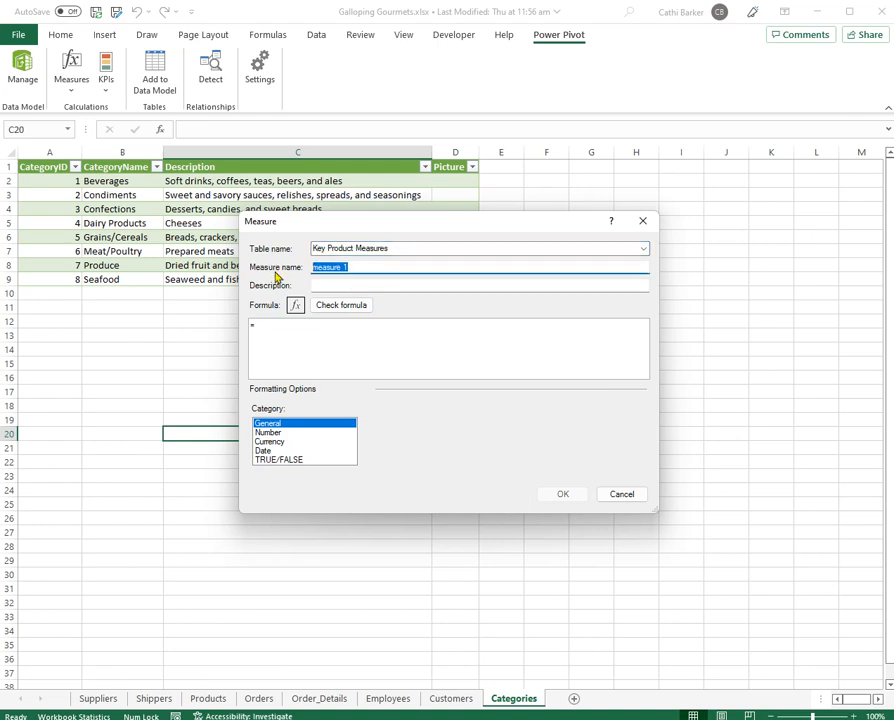
type("Confe")
type("n")
key("ctrl+a")
type("Number Confection")
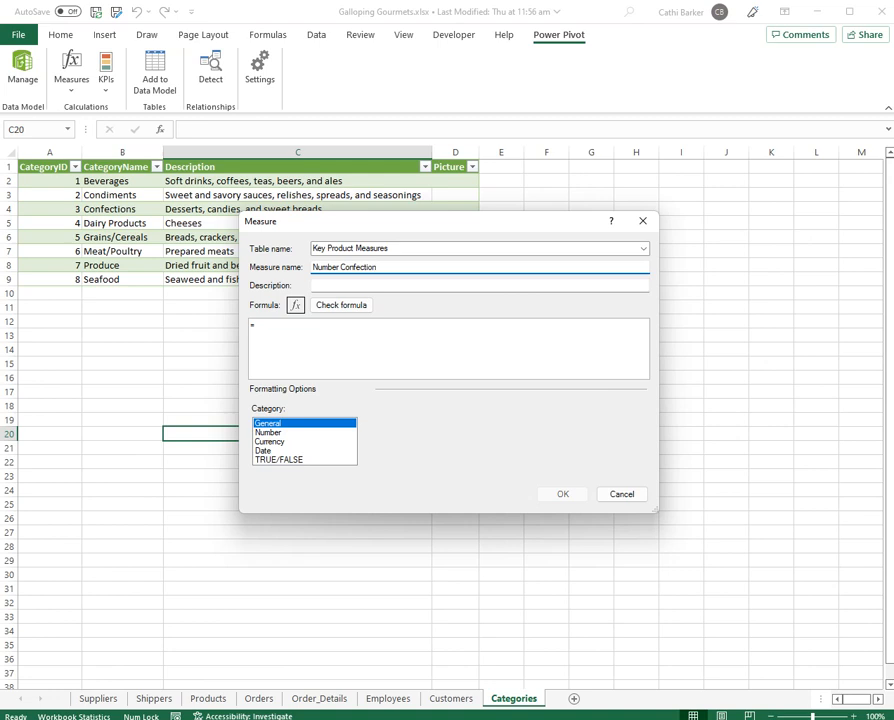
Begin the Number Confection formula with =COUNTAX(FILTER(Products.
left_click(304, 326)
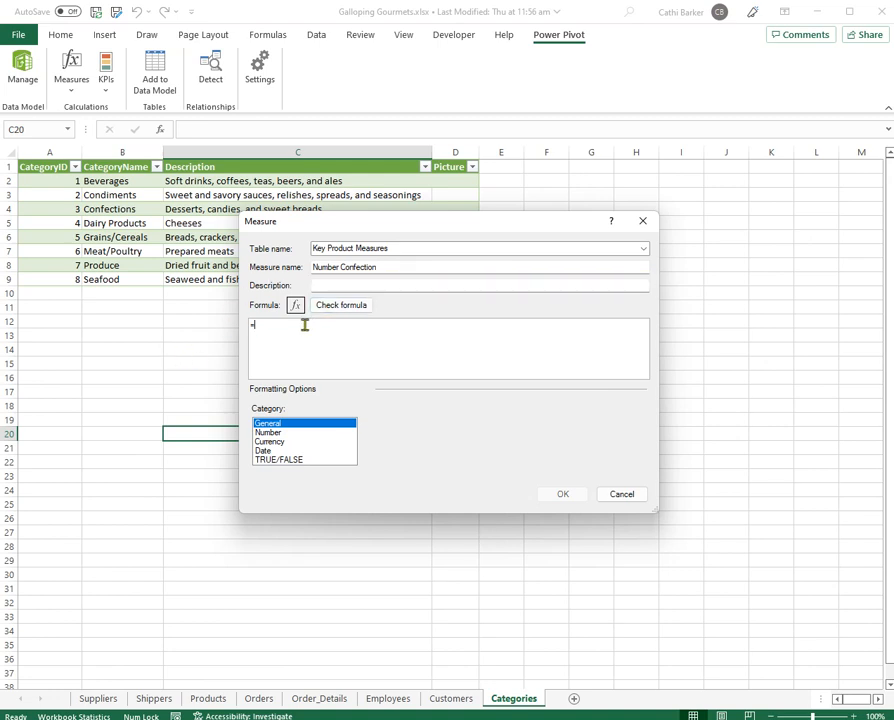
type("cou")
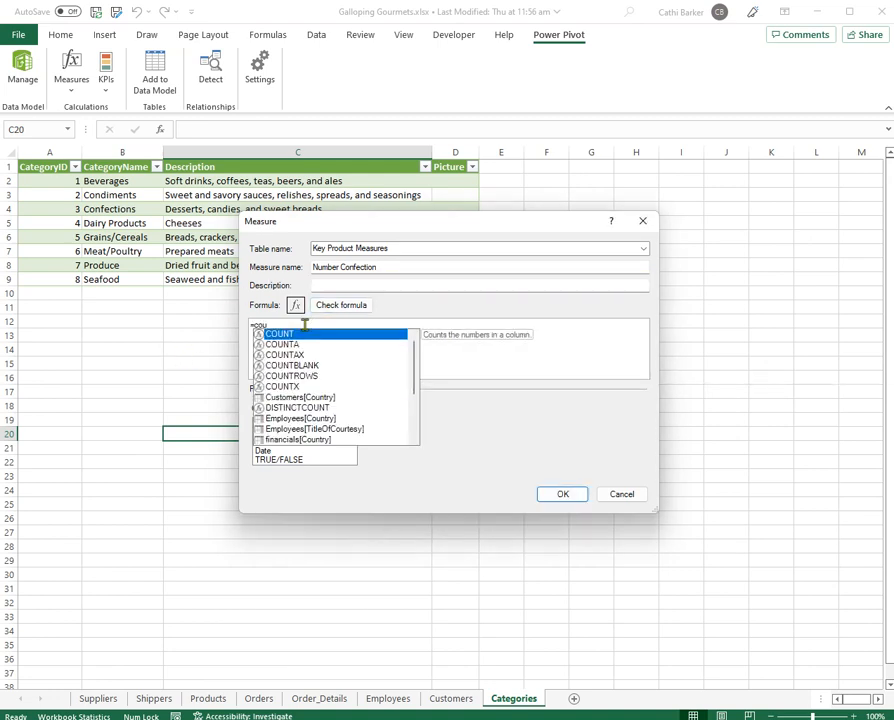
left_click(302, 356)
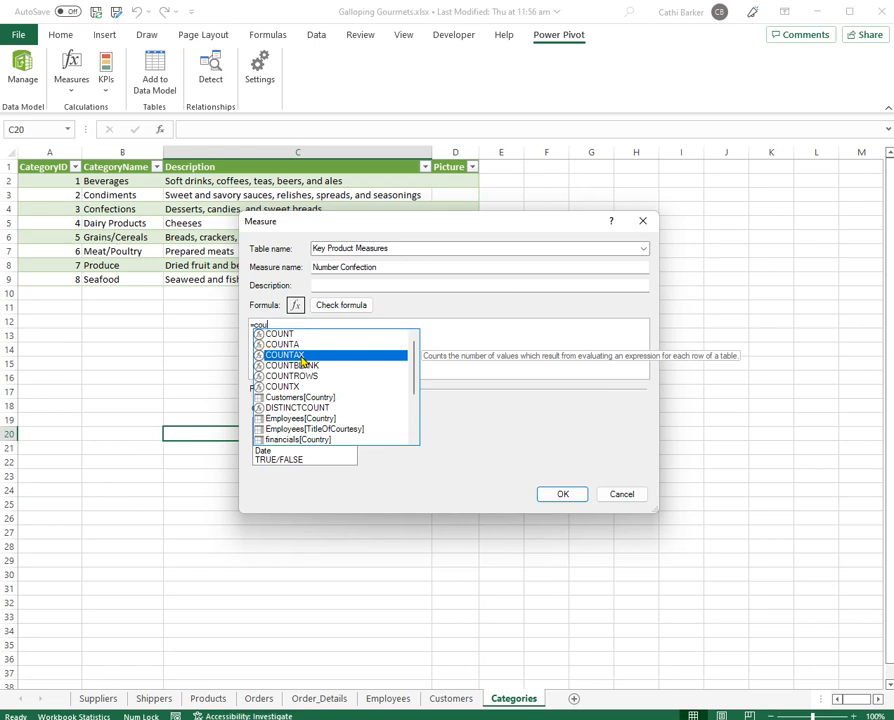
double_click(302, 356)
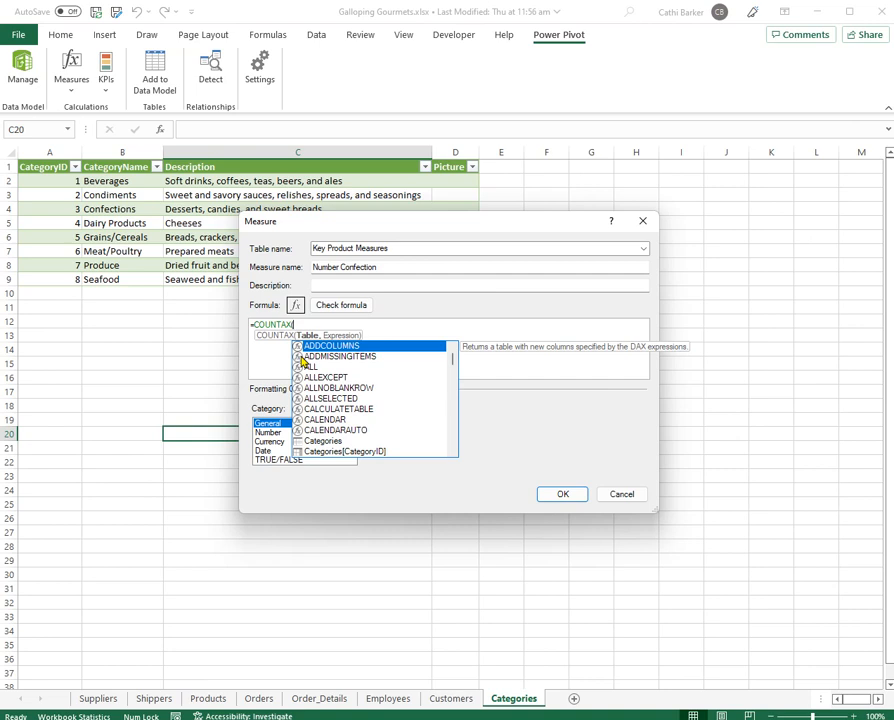
type("fil")
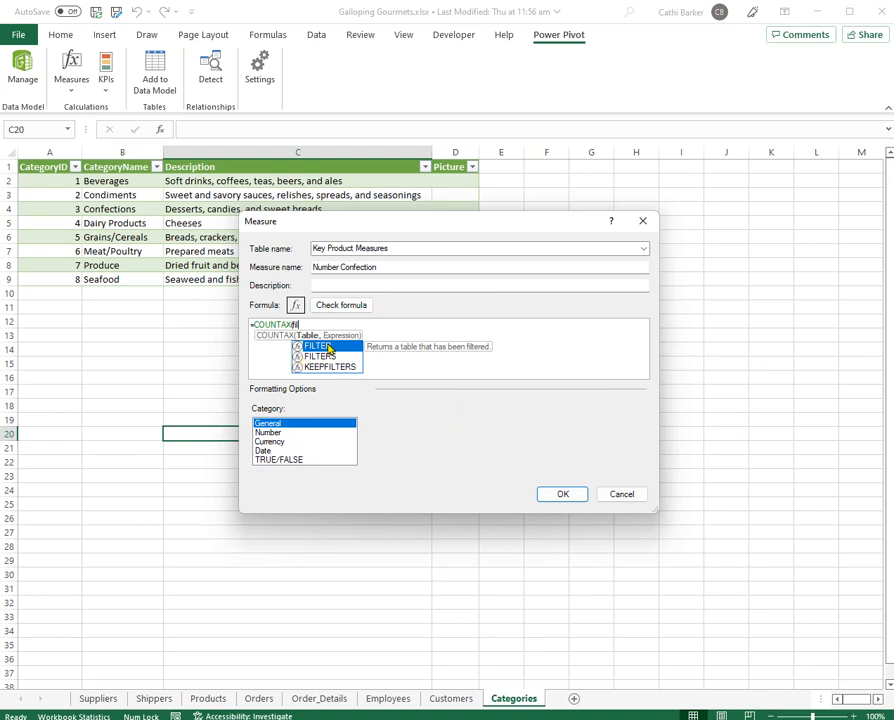
double_click(328, 348)
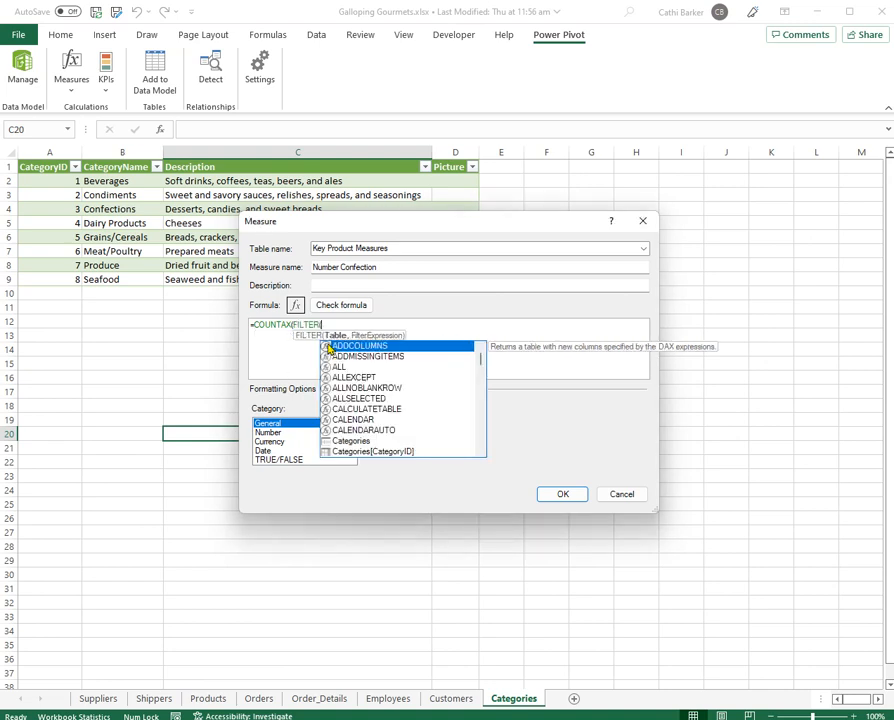
type("produc")
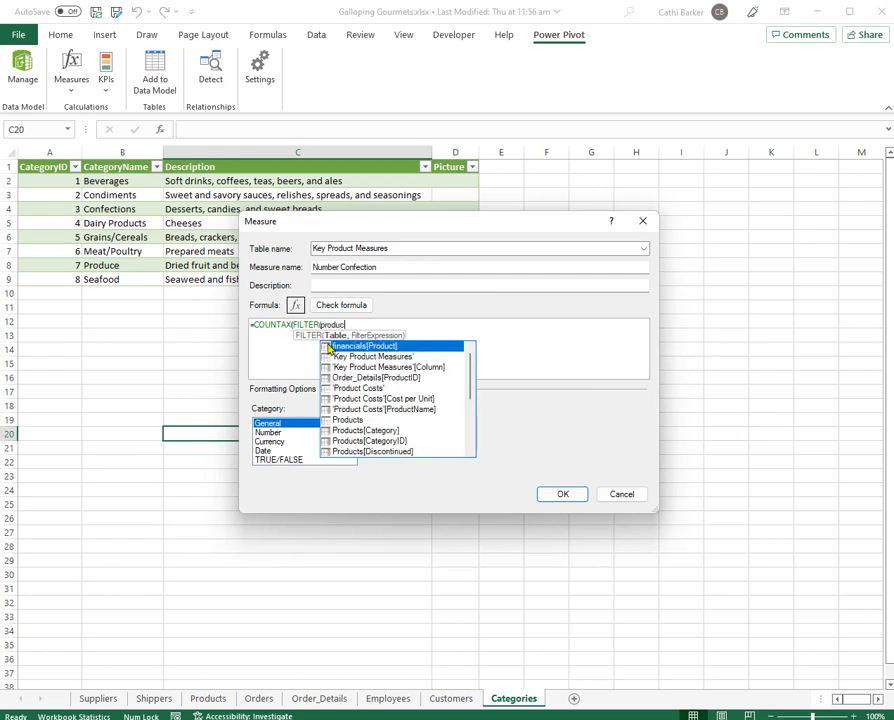
double_click(349, 423)
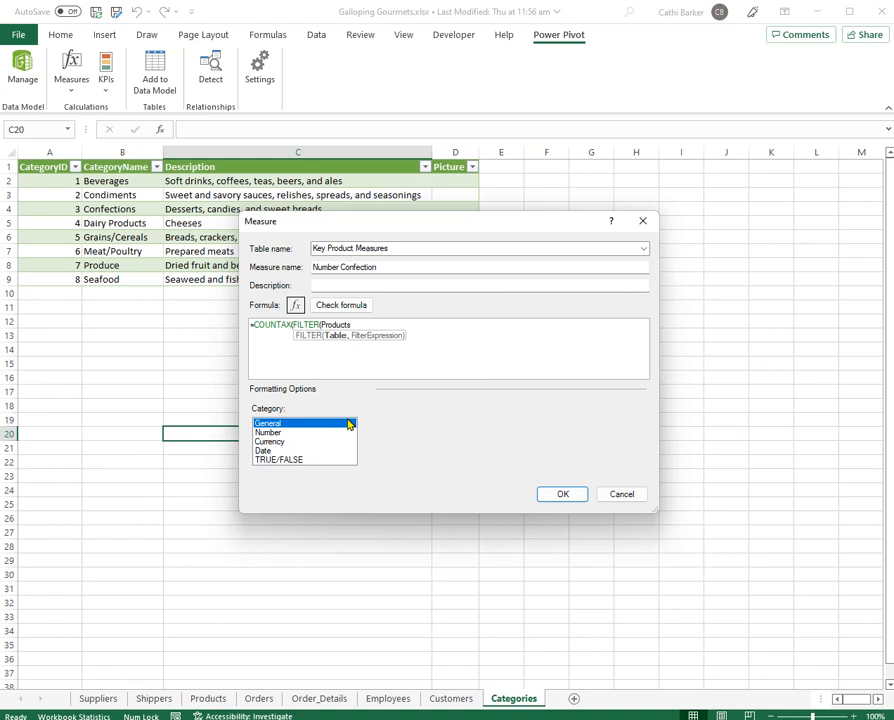
Add the filter condition [Category]="Confections" to the formula and close the FILTER function.
type(",")
type("[C")
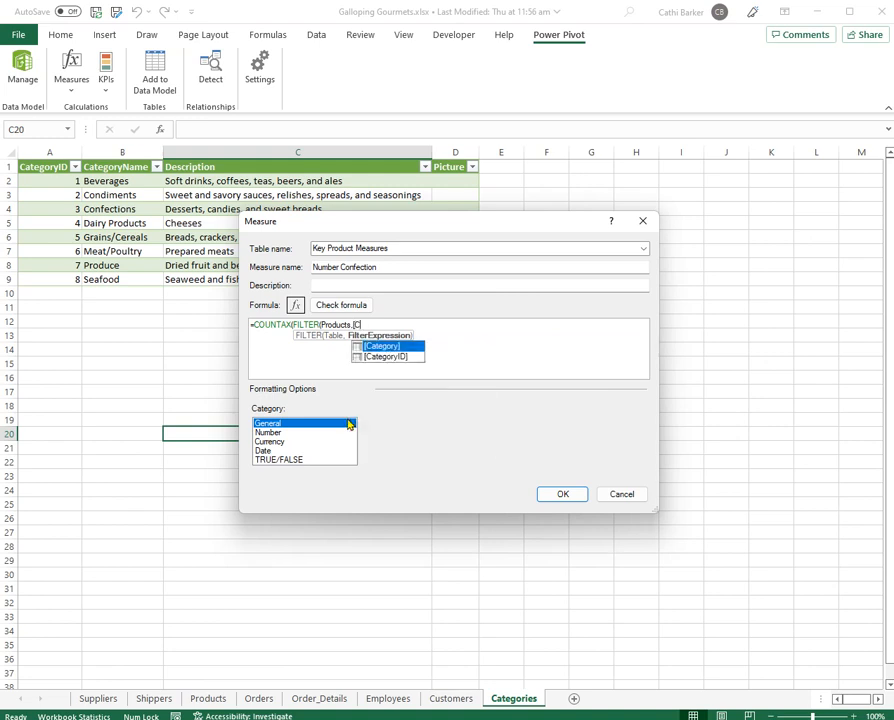
type("ategory]")
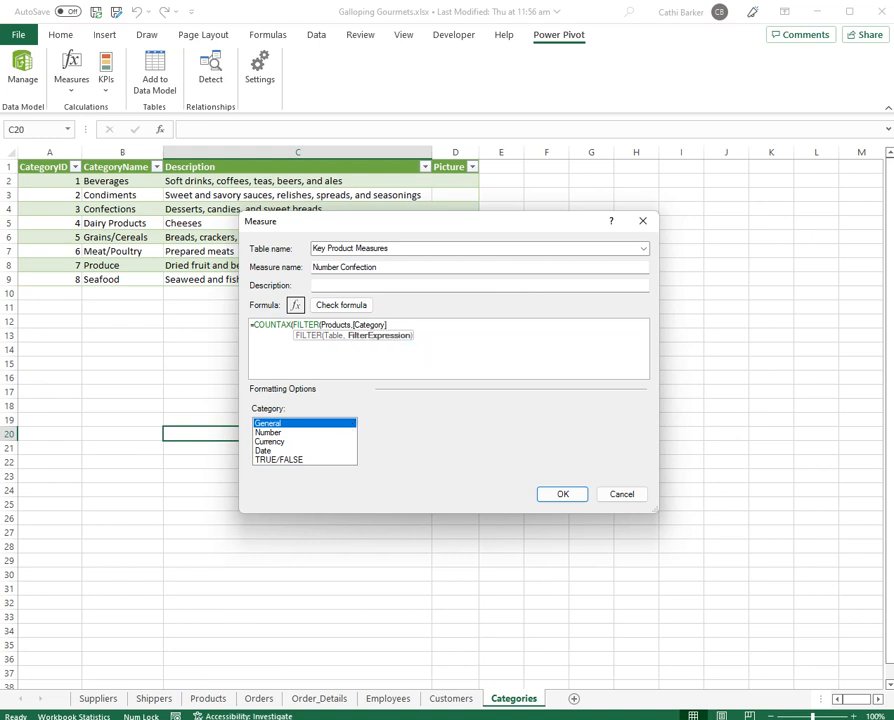
type("=\"Confect")
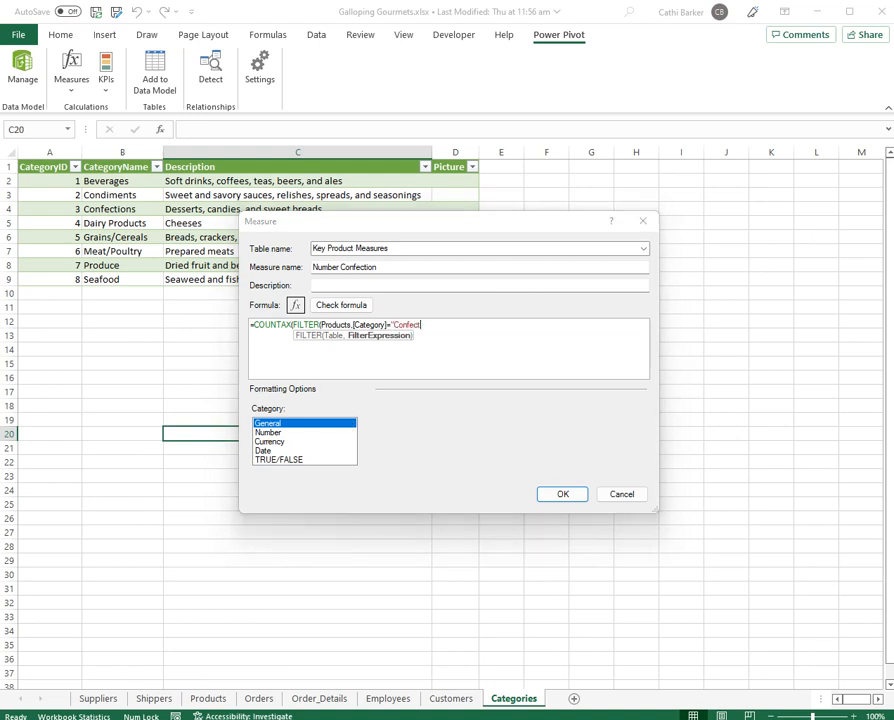
type("ions\"")
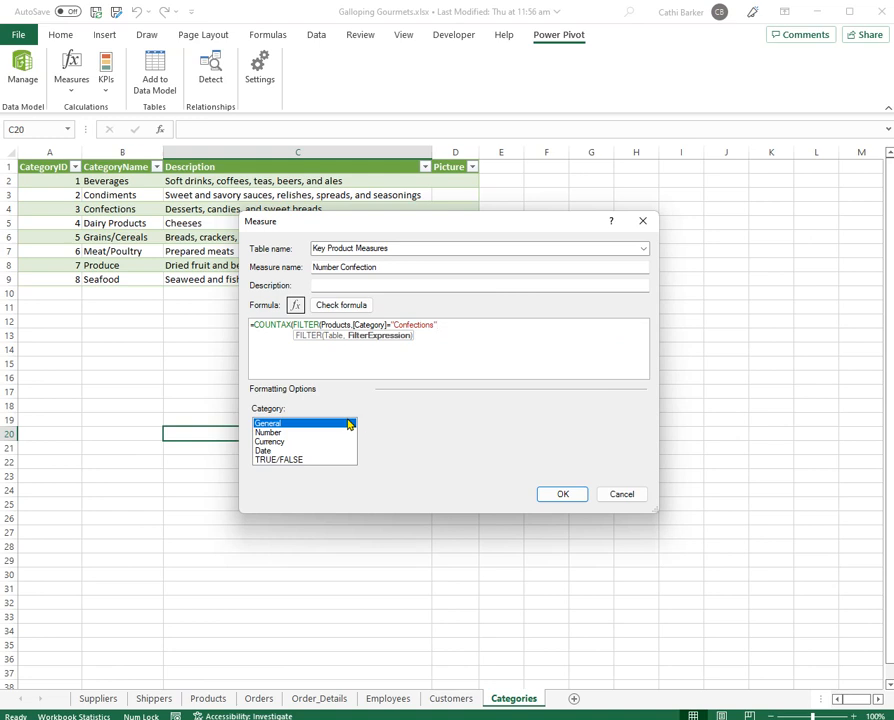
type(")")
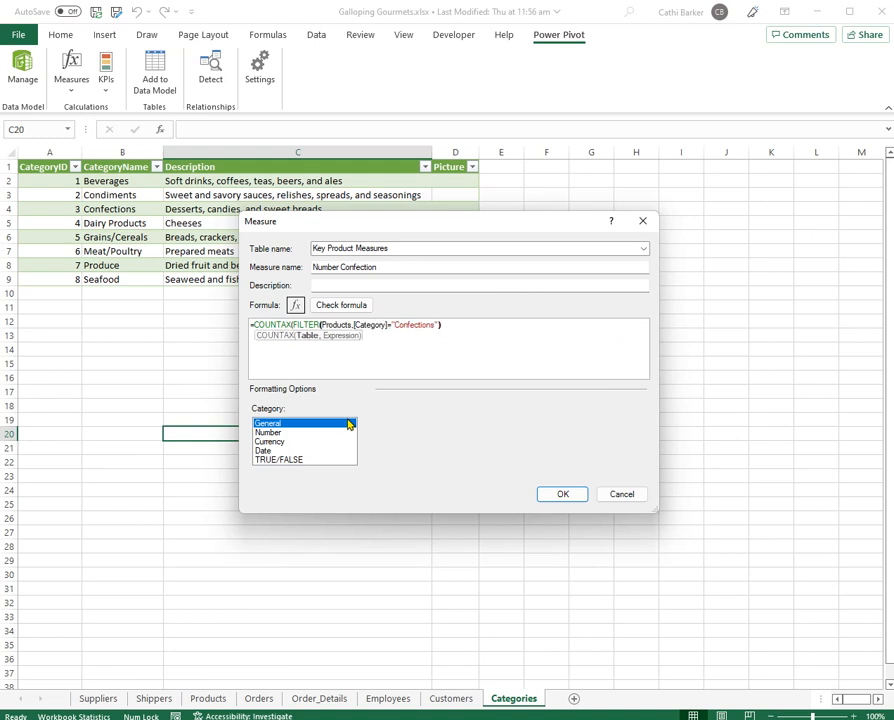
Complete the COUNTAX formula with [ProductName] as the expression to count.
type(",")
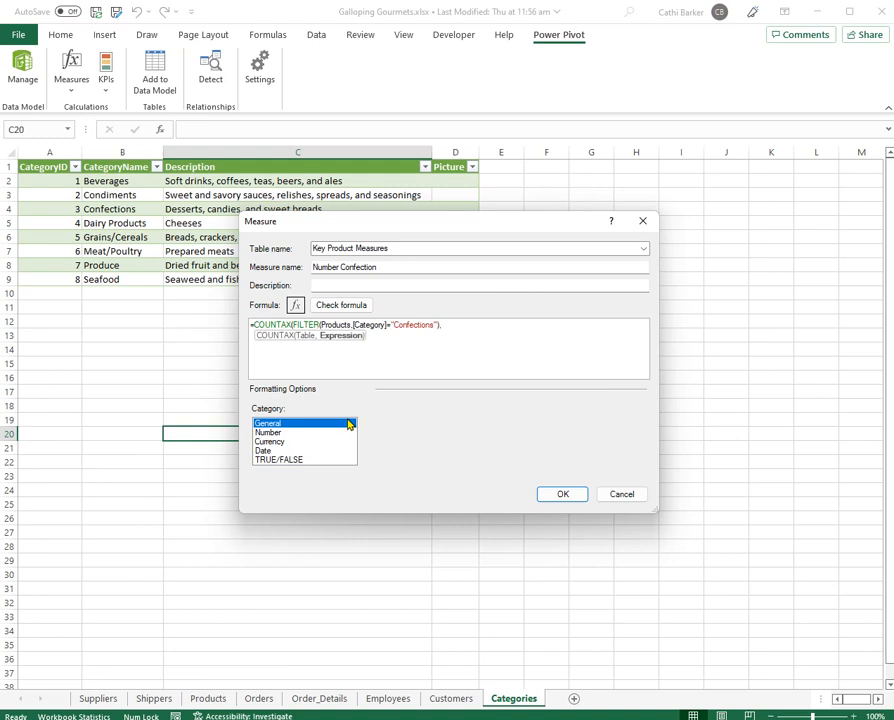
type("[")
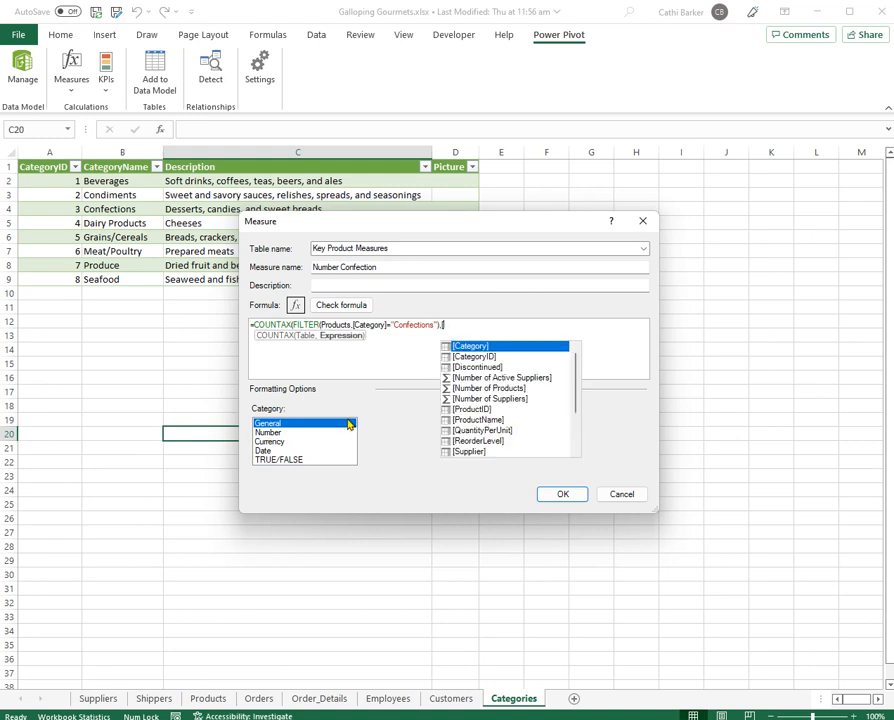
type("prod")
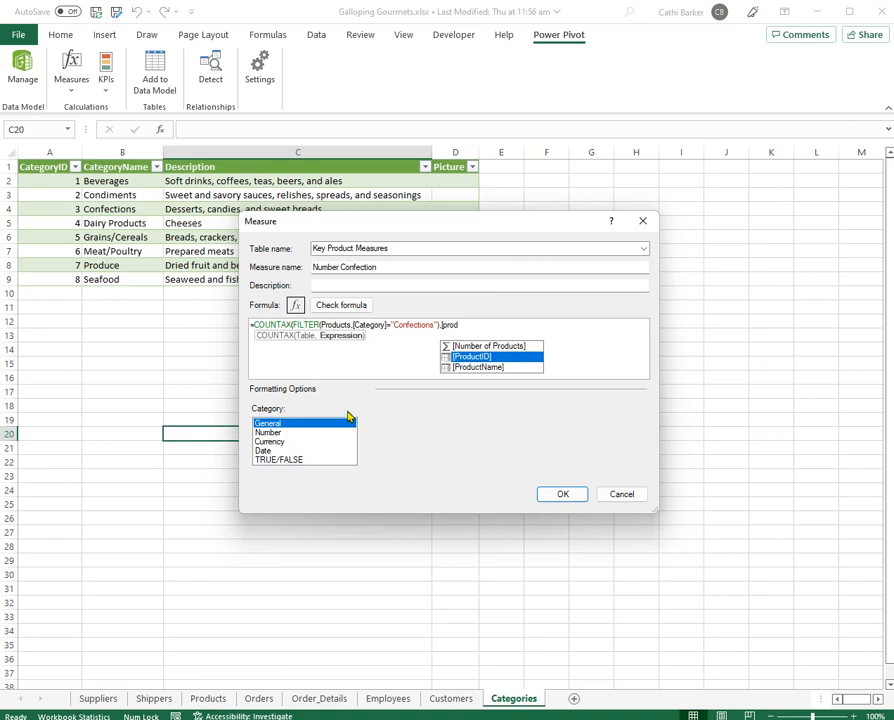
double_click(485, 367)
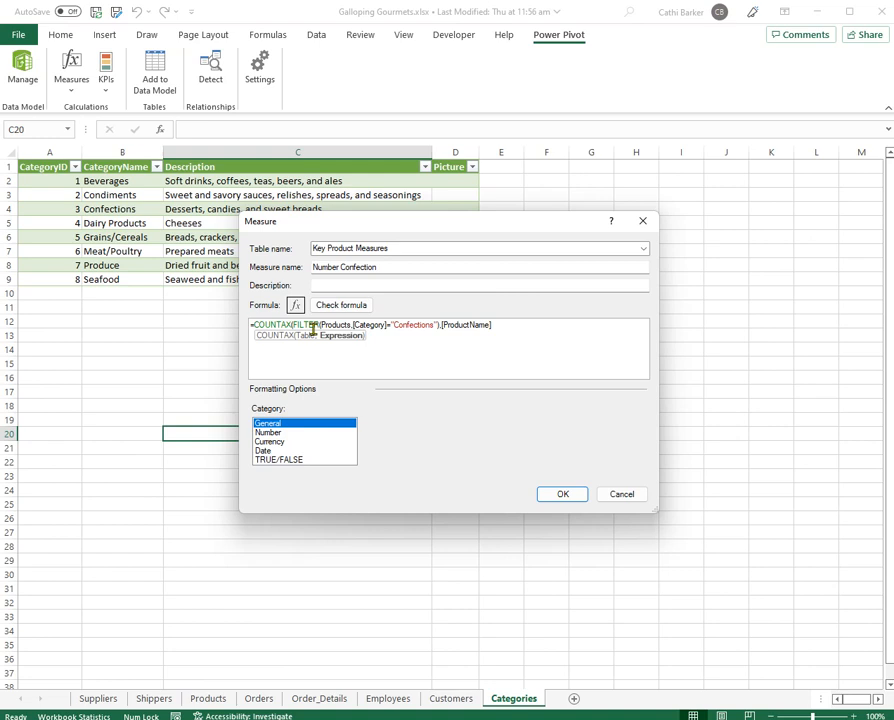
type(")")
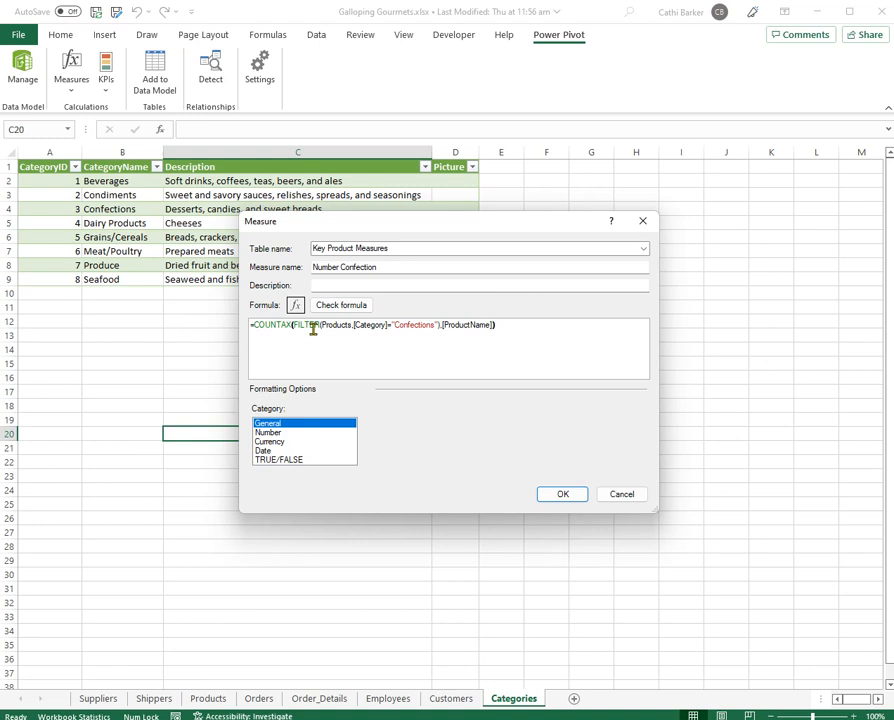
Format the Number Confection measure as a decimal number with 0 decimal places and save it.
left_click(262, 432)
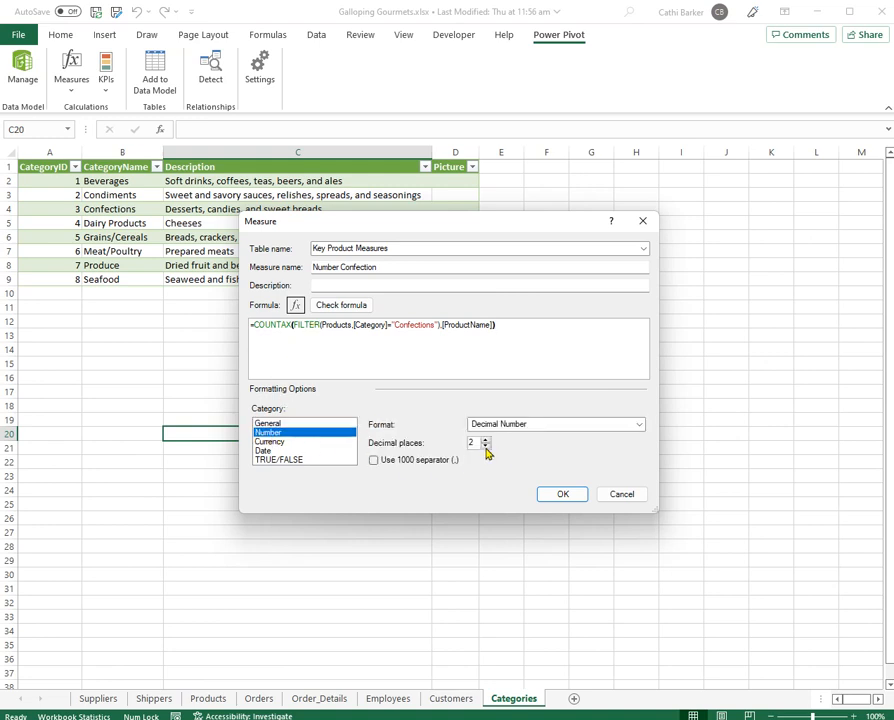
left_click(486, 447)
left_click(486, 447)
left_click(563, 494)
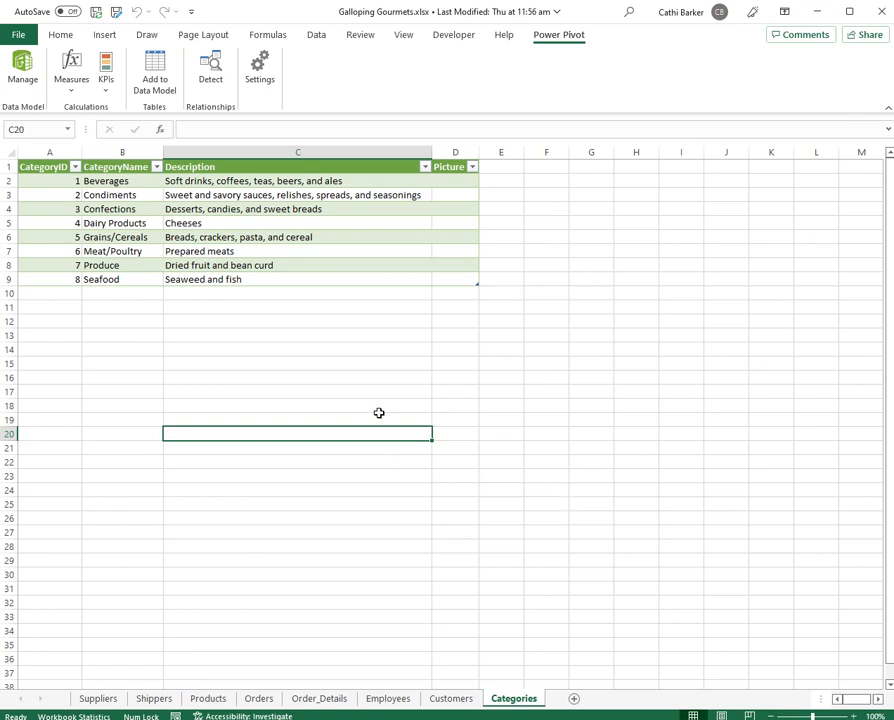
Start a new measure named Confection In Stock in the Key Product Measures table.
left_click(72, 72)
left_click(100, 111)
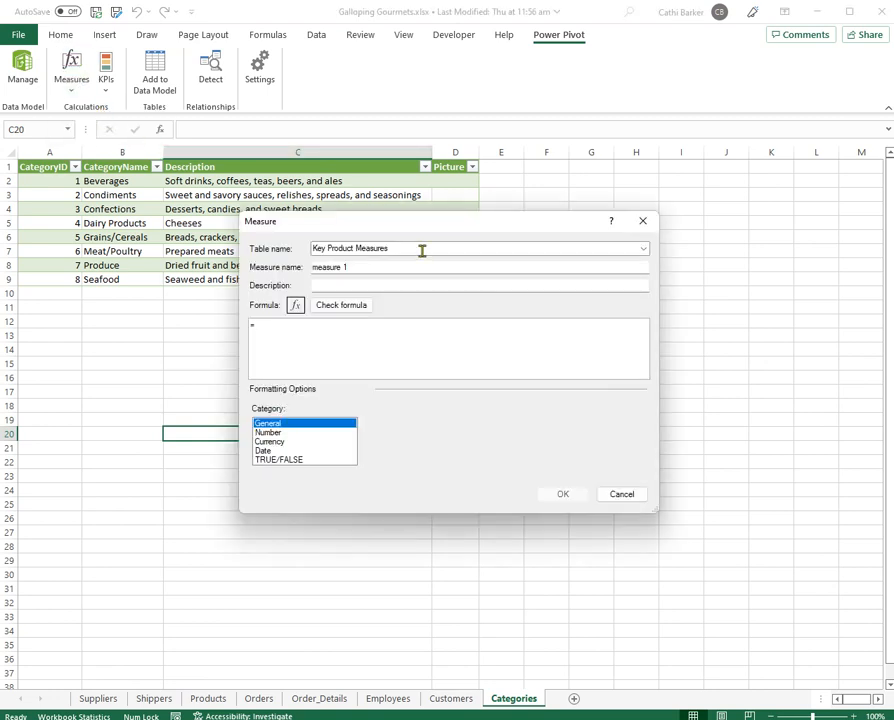
left_click_drag(374, 267, 274, 266)
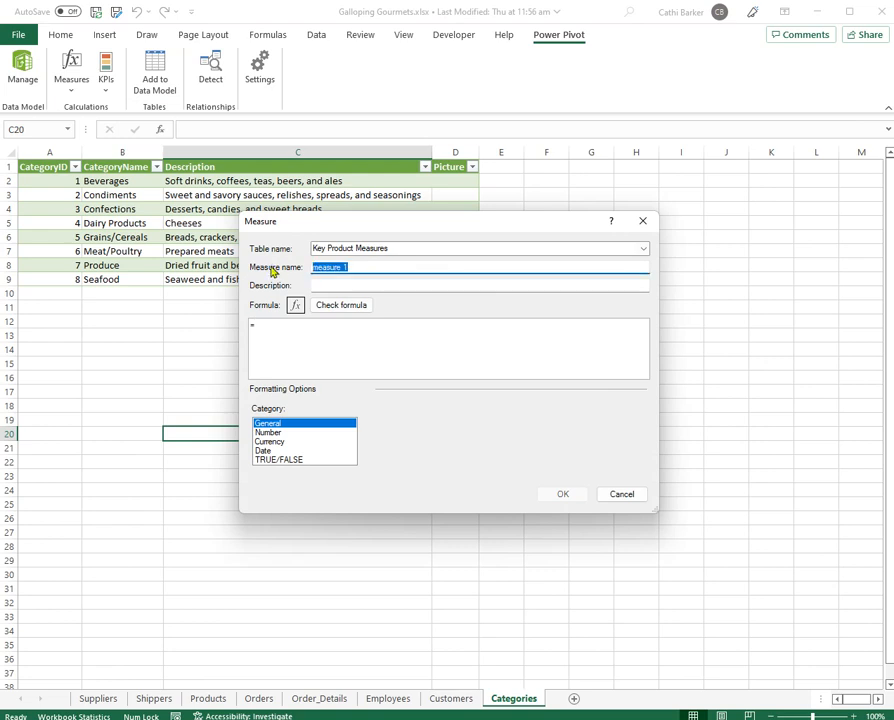
type("Confection In Stock")
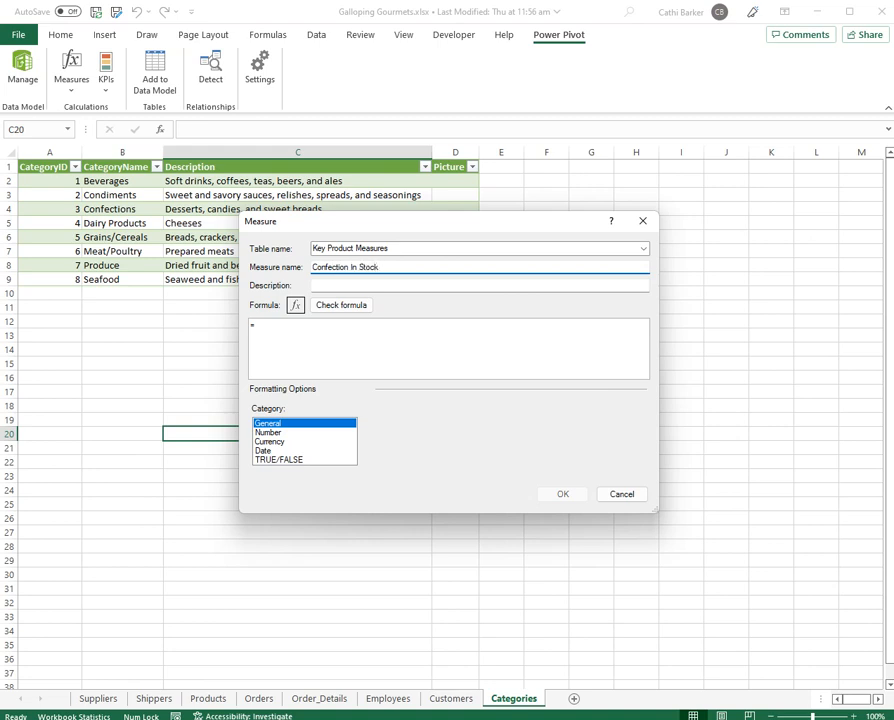
Begin the Confection In Stock formula with SUMX and a nested FILTER function over the Products table.
left_click(278, 329)
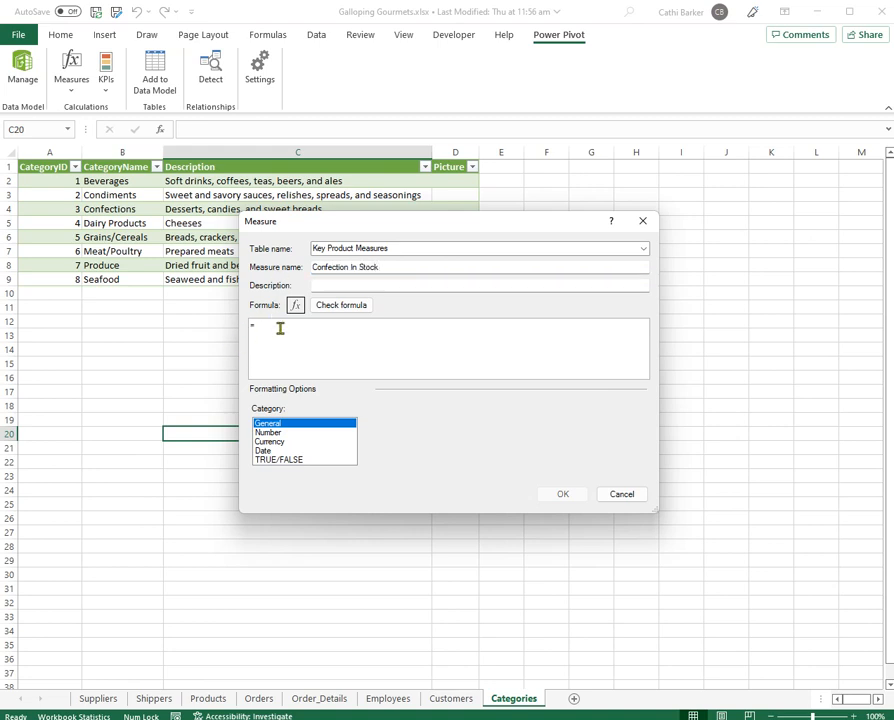
type("sum")
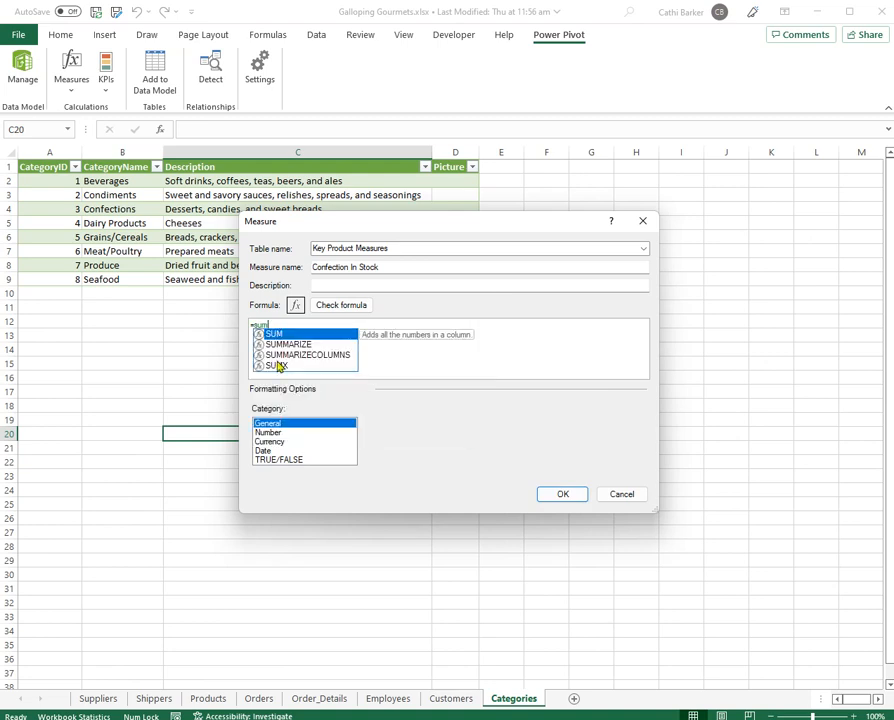
left_click(278, 367)
double_click(278, 367)
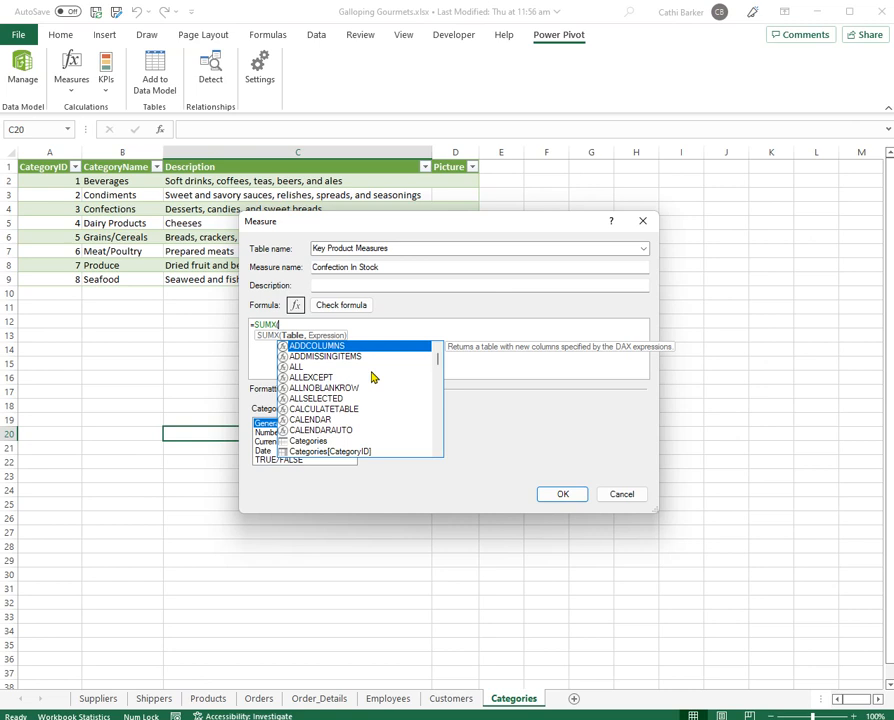
type("fil")
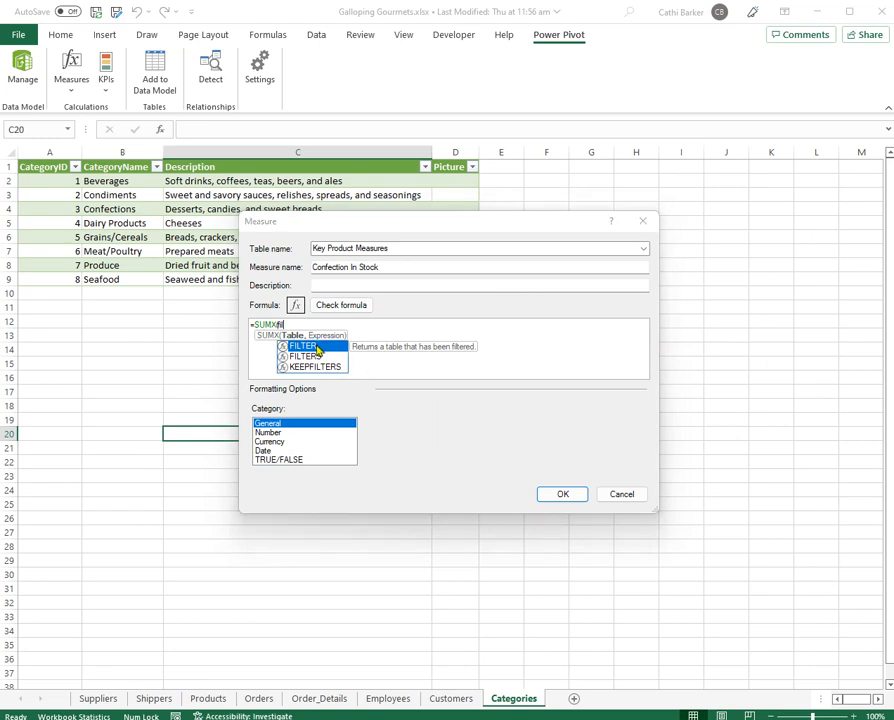
double_click(316, 348)
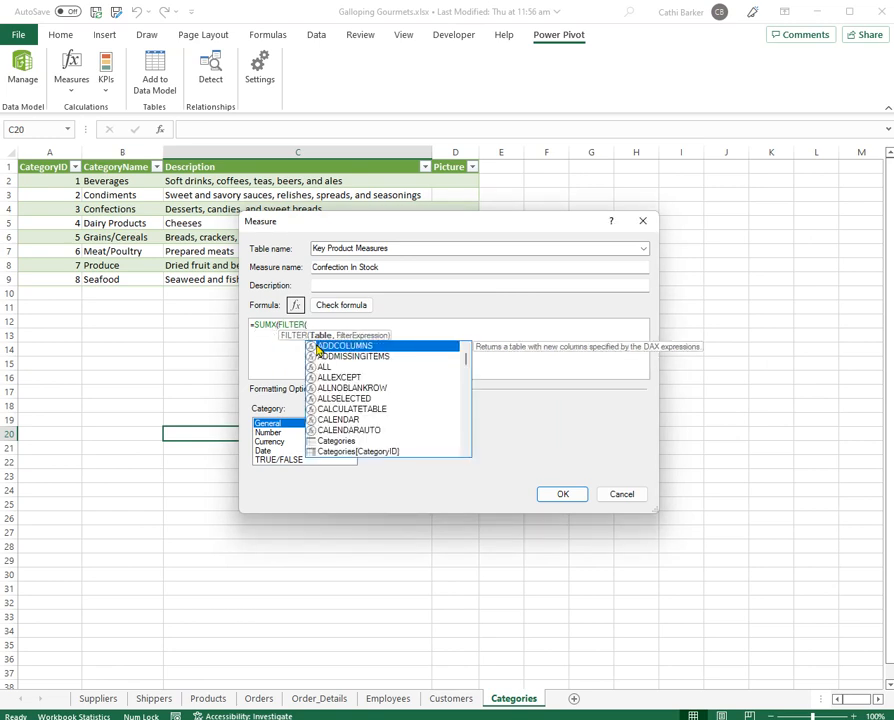
type("prod")
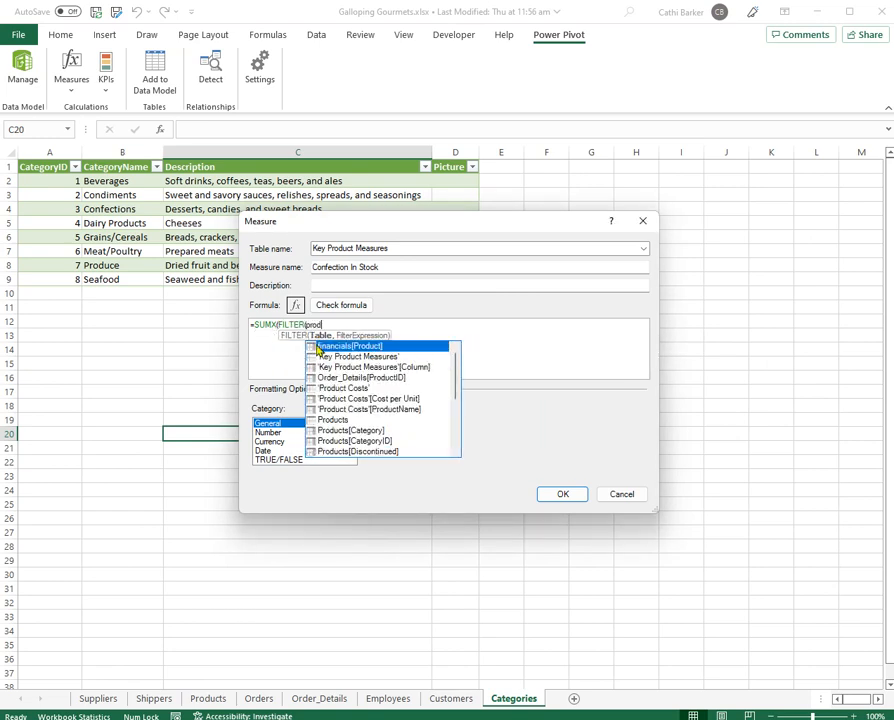
double_click(346, 421)
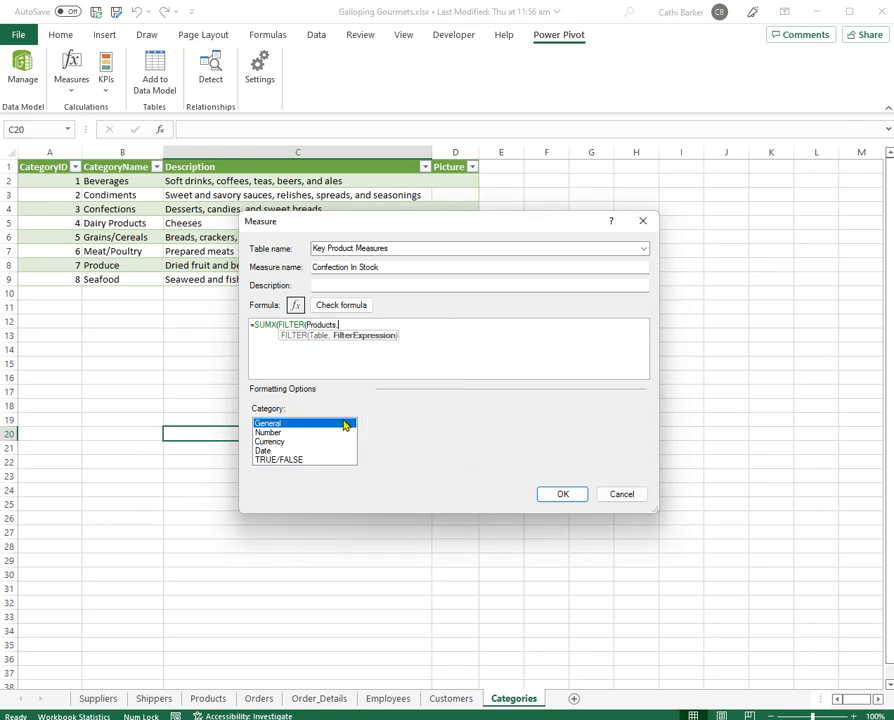
Add the filter condition [Category]="Confections" to the SUMX formula and close the FILTER function.
type("[")
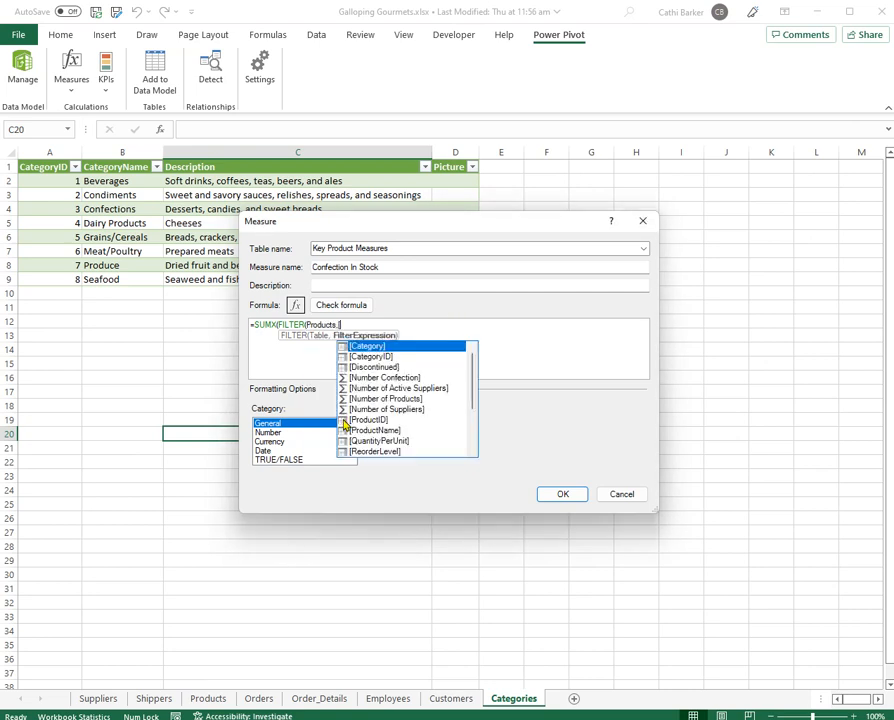
double_click(383, 347)
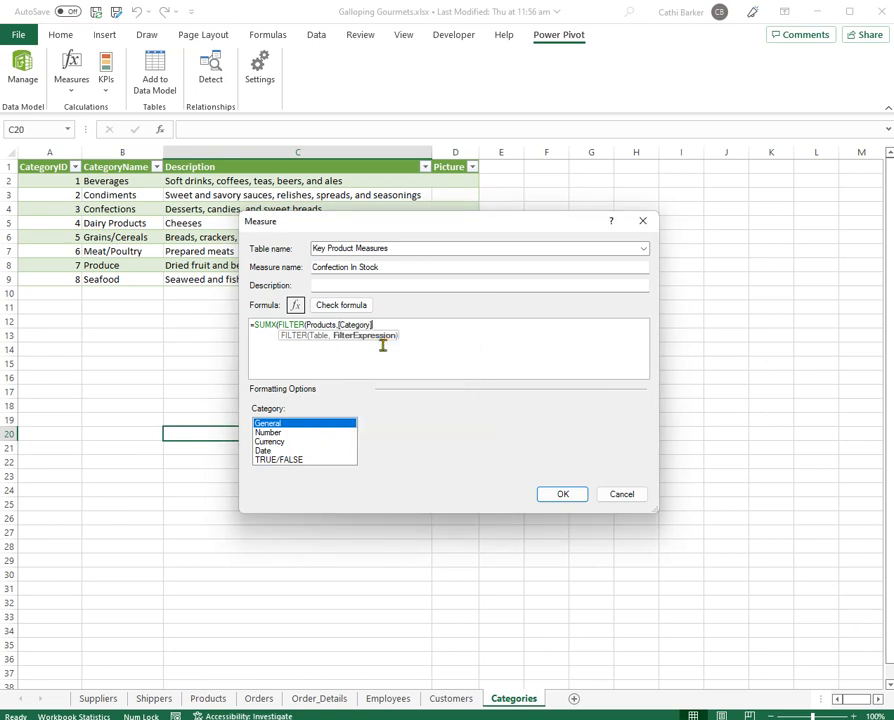
type("=\"Confections\"),")
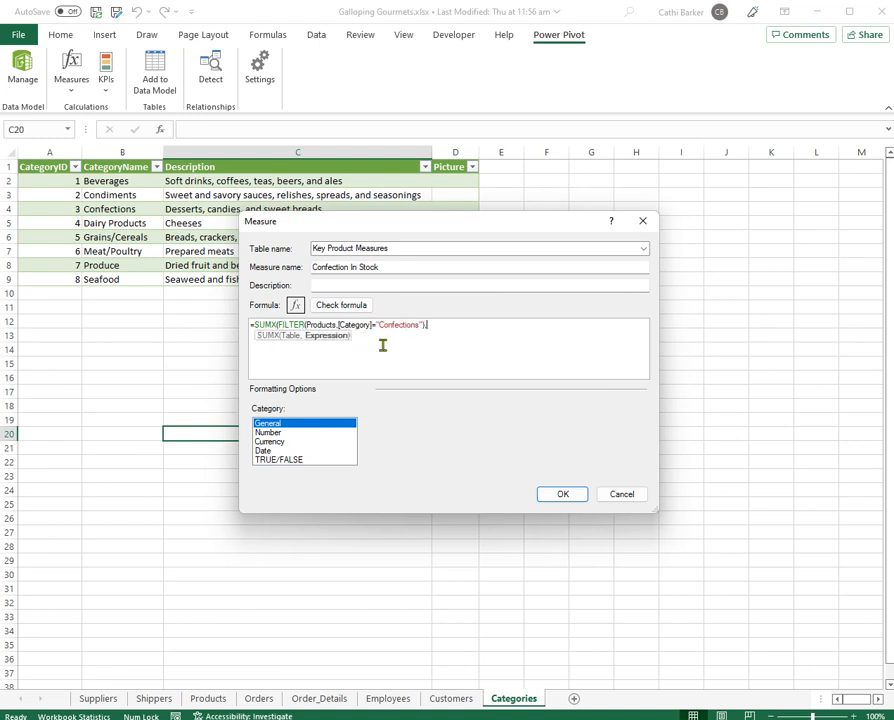
Complete the SUMX formula with Products[UnitsInStock] as the expression to sum.
type("Prodc")
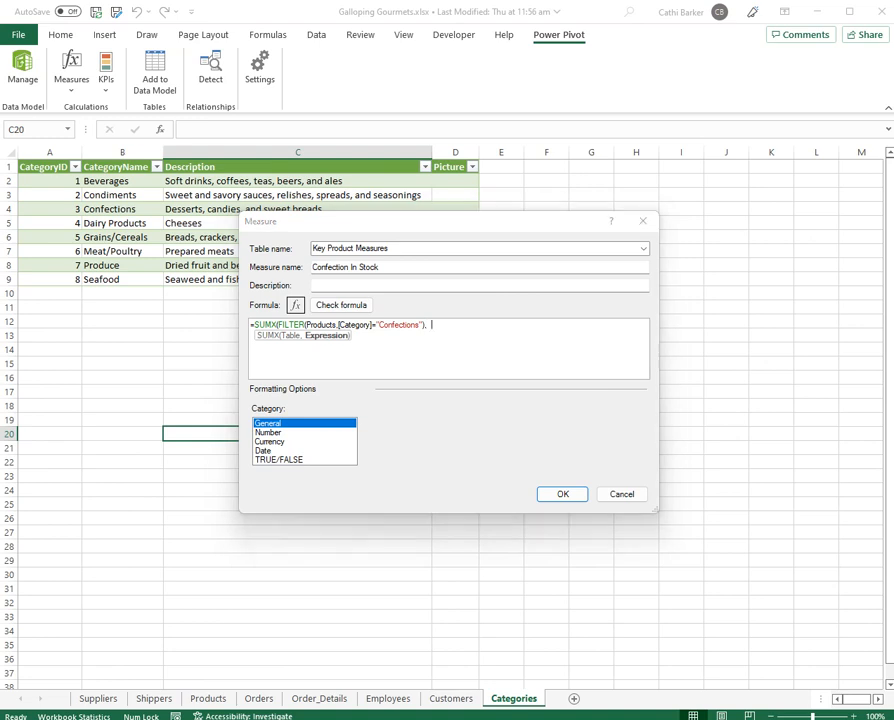
type("ut")
key("BackSpace")
key("BackSpace")
key("BackSpace")
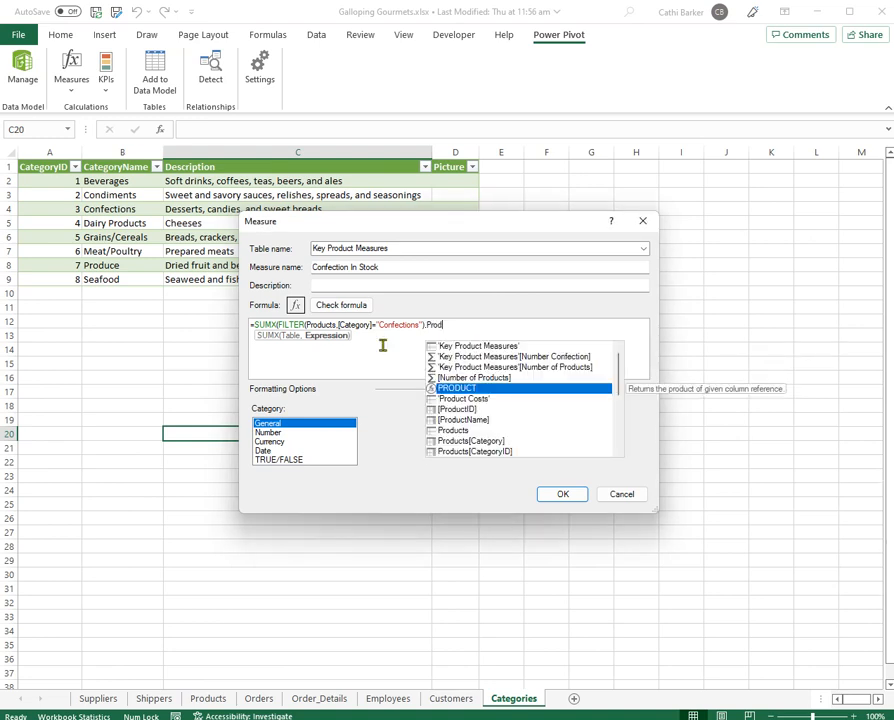
type("c")
key("BackSpace")
type("ucts")
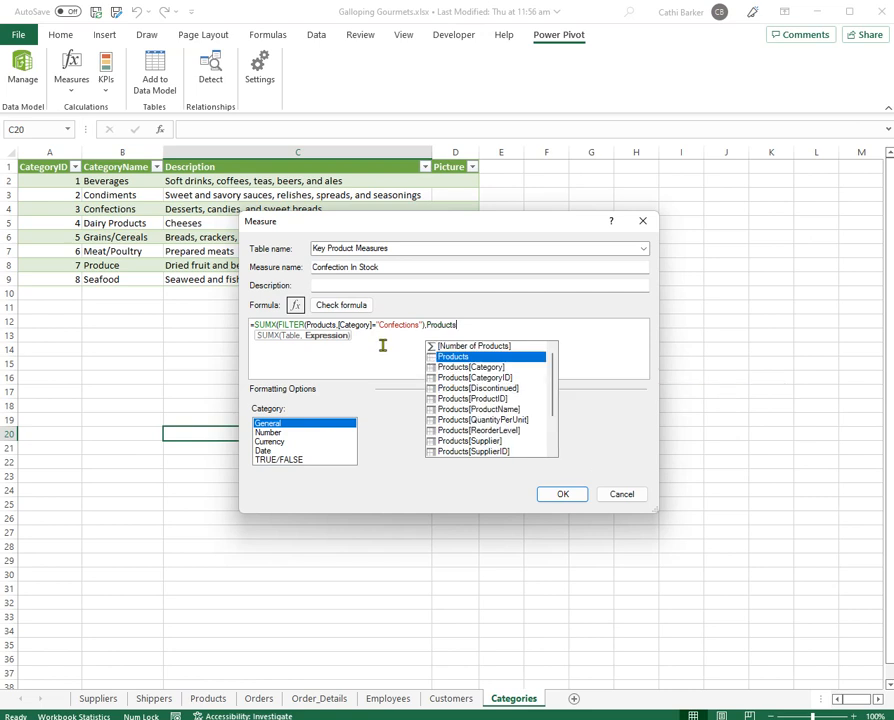
left_click(552, 452)
left_click(553, 455)
left_click(553, 455)
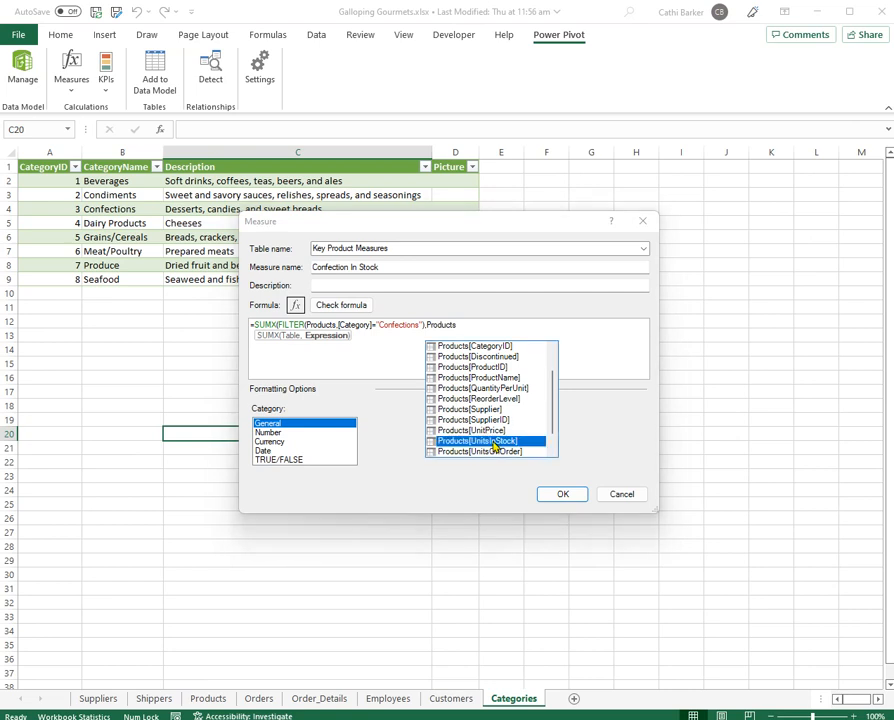
double_click(493, 441)
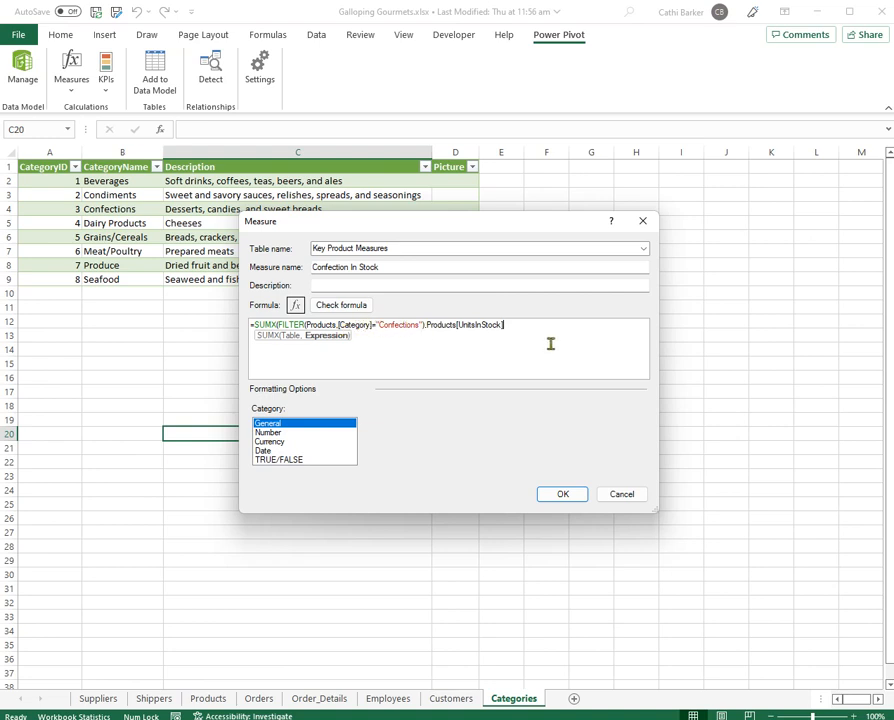
type(")")
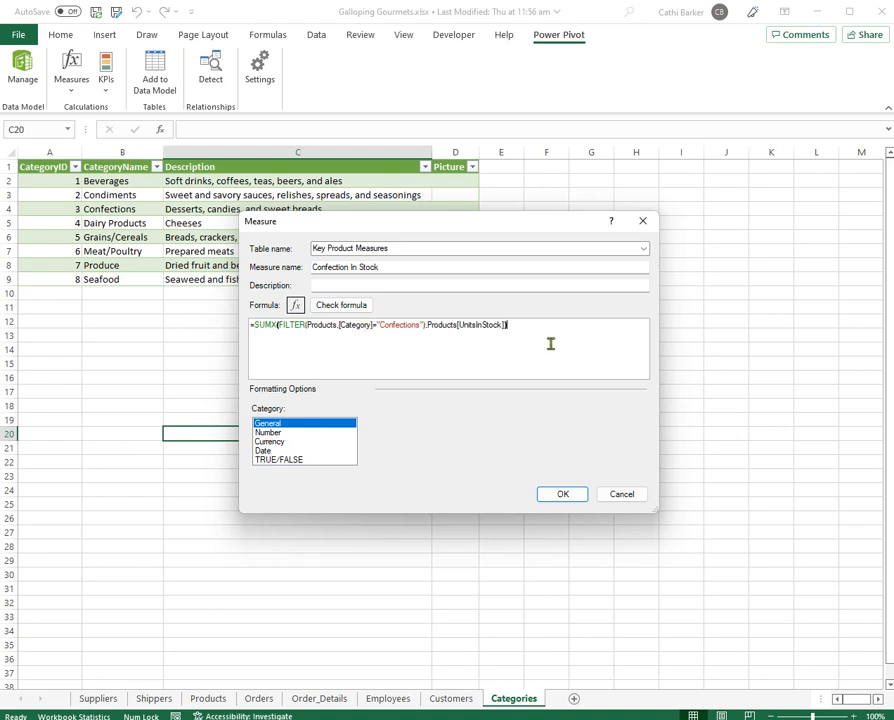
Format the Confection In Stock measure as a decimal number with 0 decimal places and save it.
left_click(262, 434)
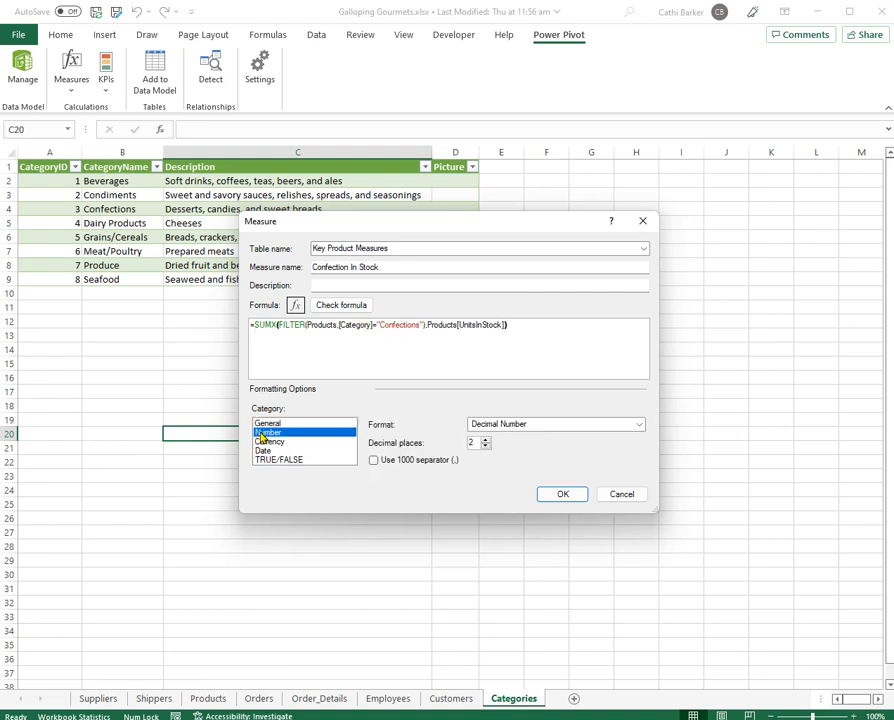
left_click(486, 447)
left_click(486, 447)
left_click(564, 494)
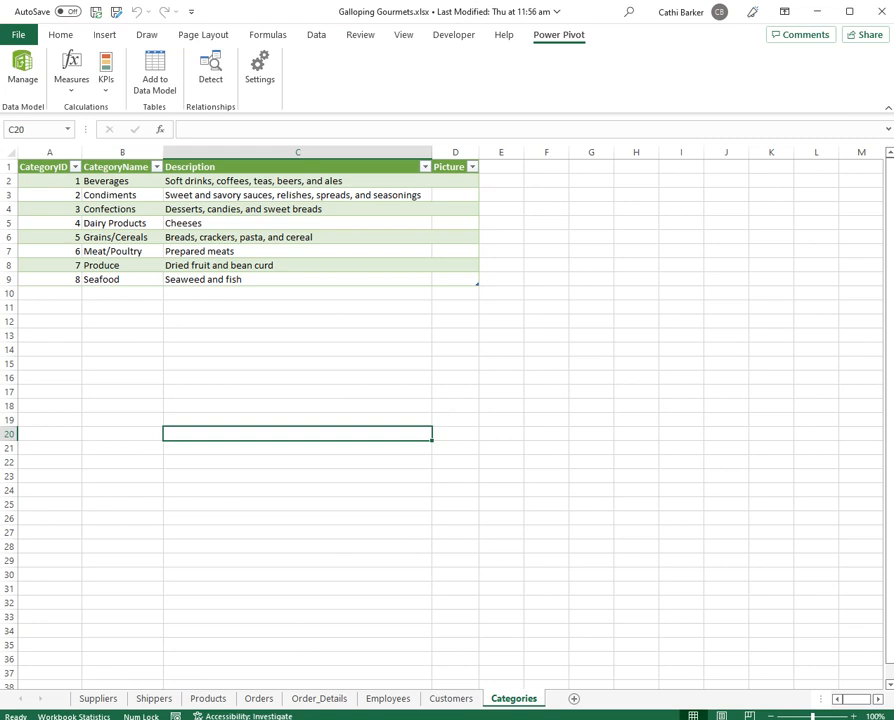
Start a new measure named Average Confection Price in the Key Product Measures table.
left_click(71, 75)
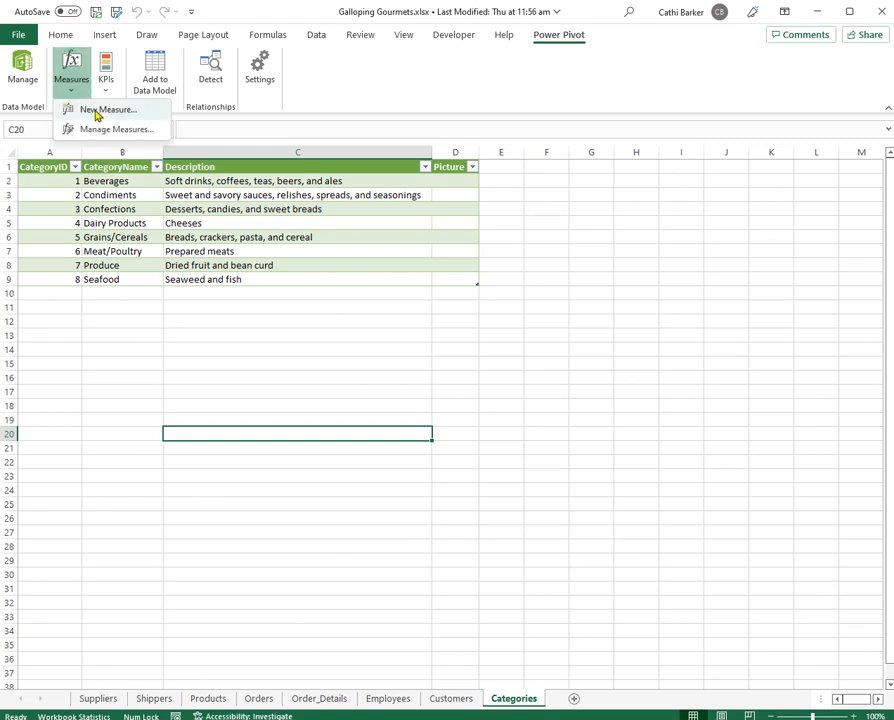
left_click(100, 110)
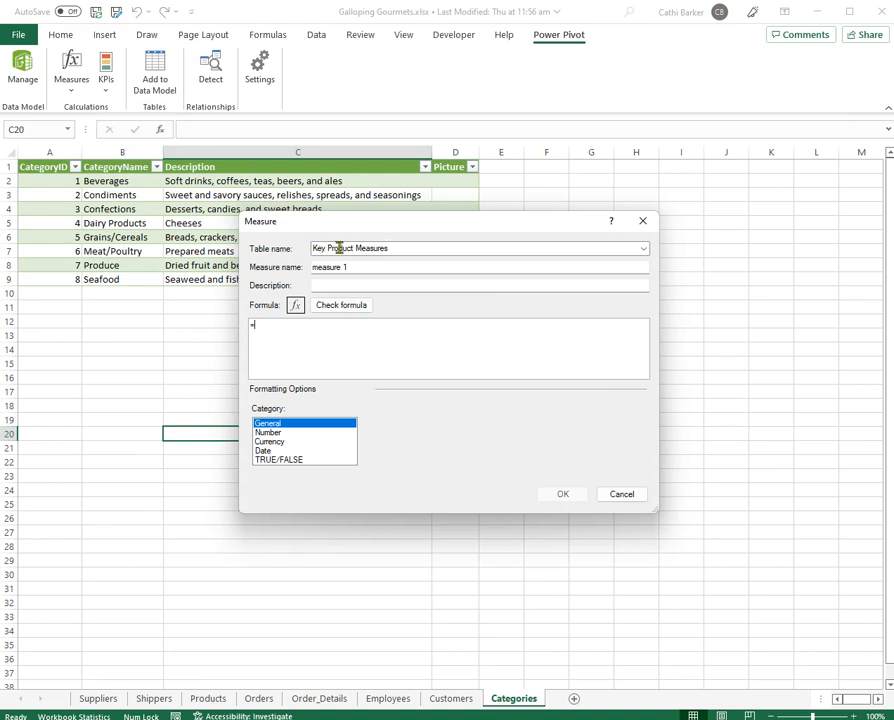
left_click_drag(350, 267, 313, 267)
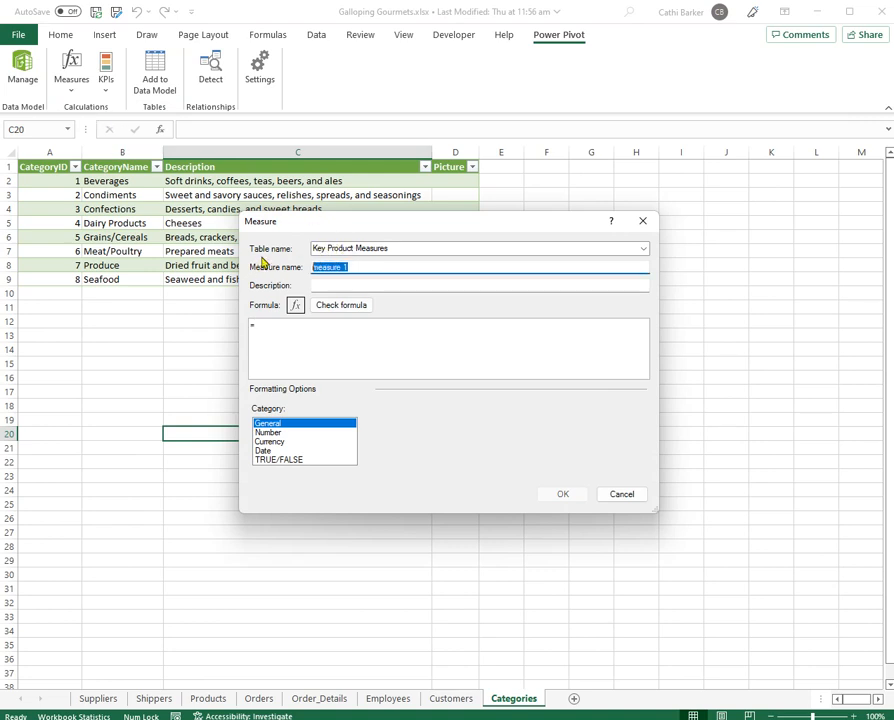
type("Average Confection Price")
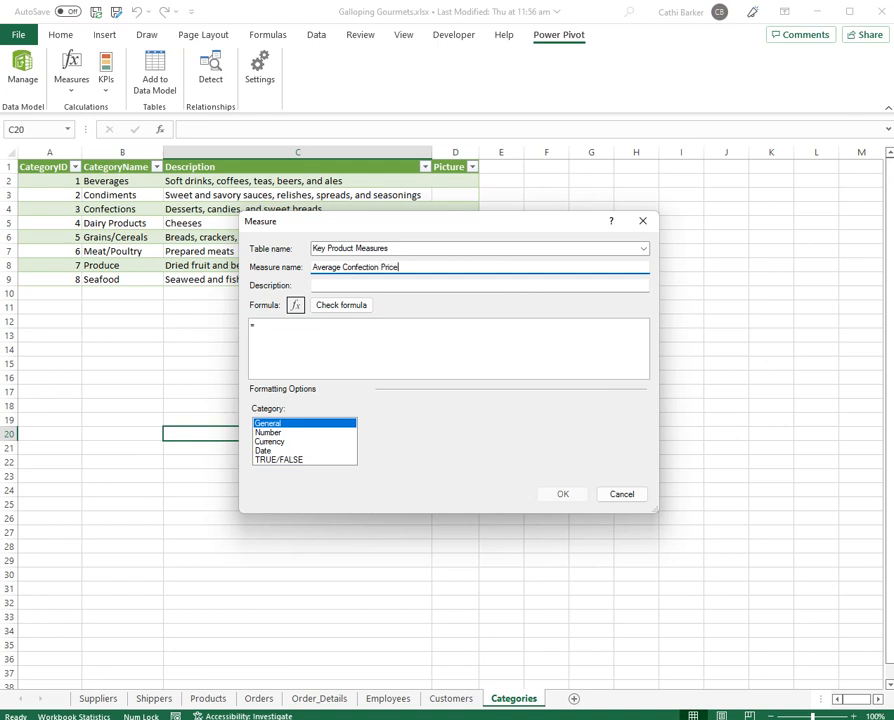
Begin the Average Confection Price formula with AVERAGEX and a nested FILTER function over the Products table.
left_click(276, 325)
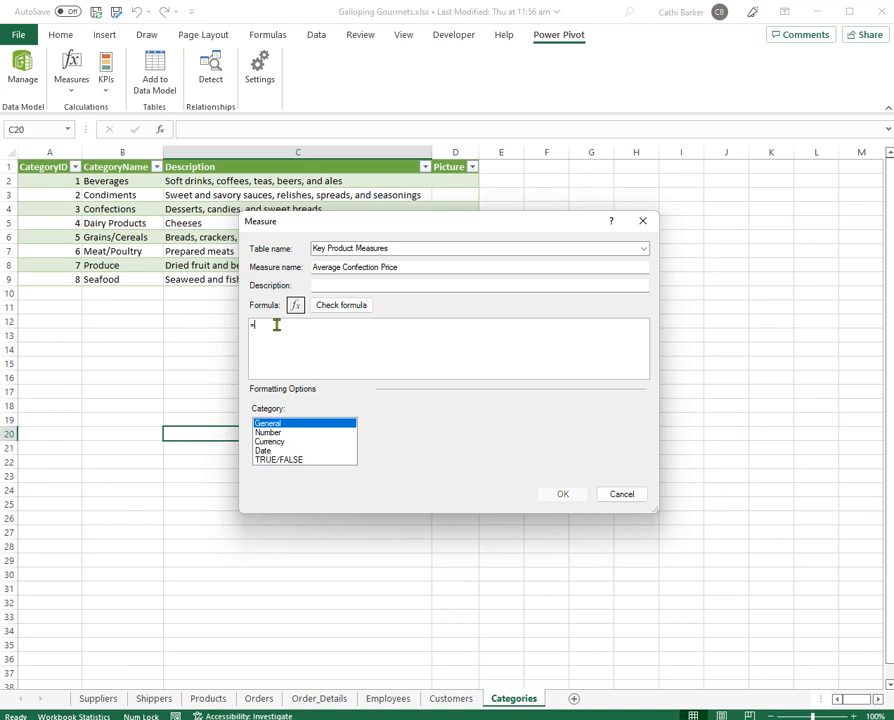
type("avera")
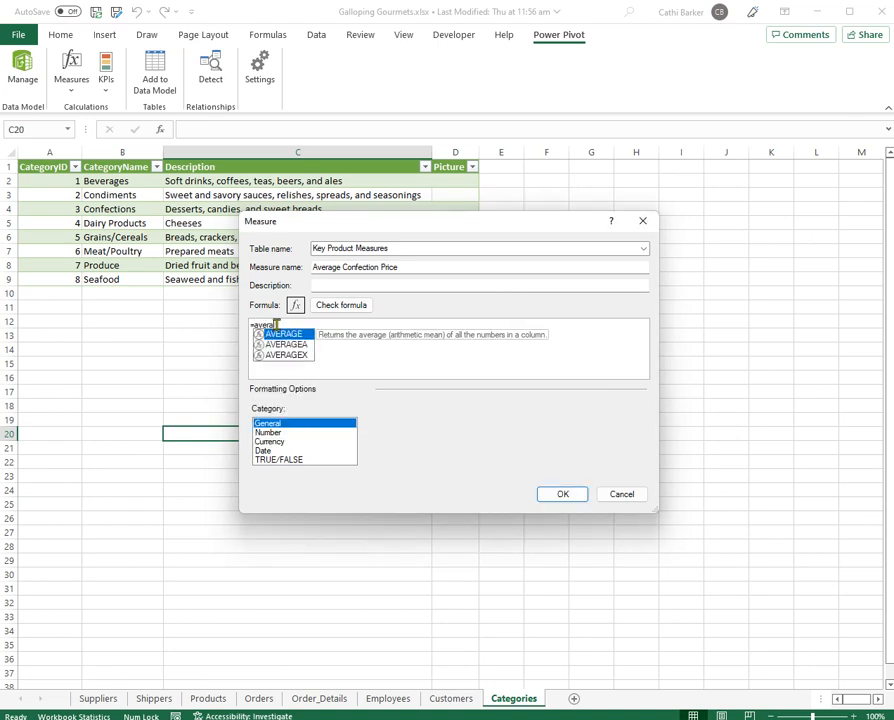
double_click(298, 356)
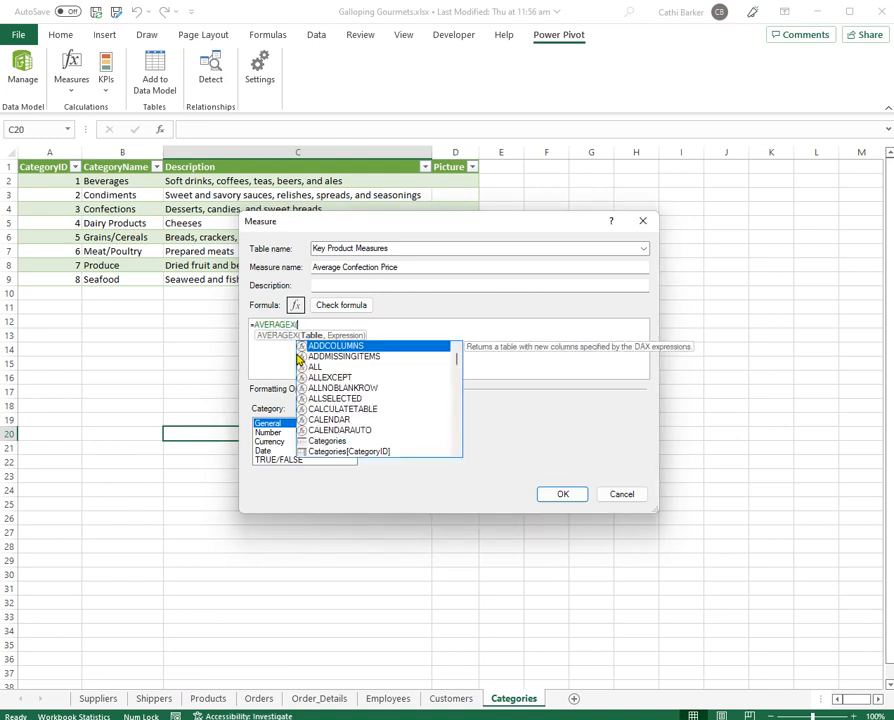
type("filter")
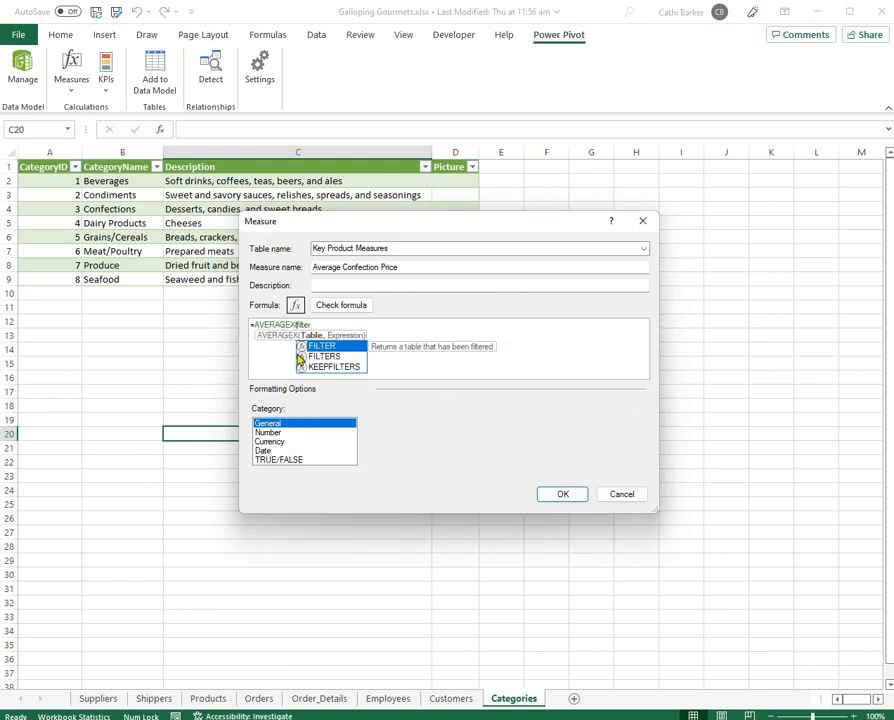
double_click(326, 347)
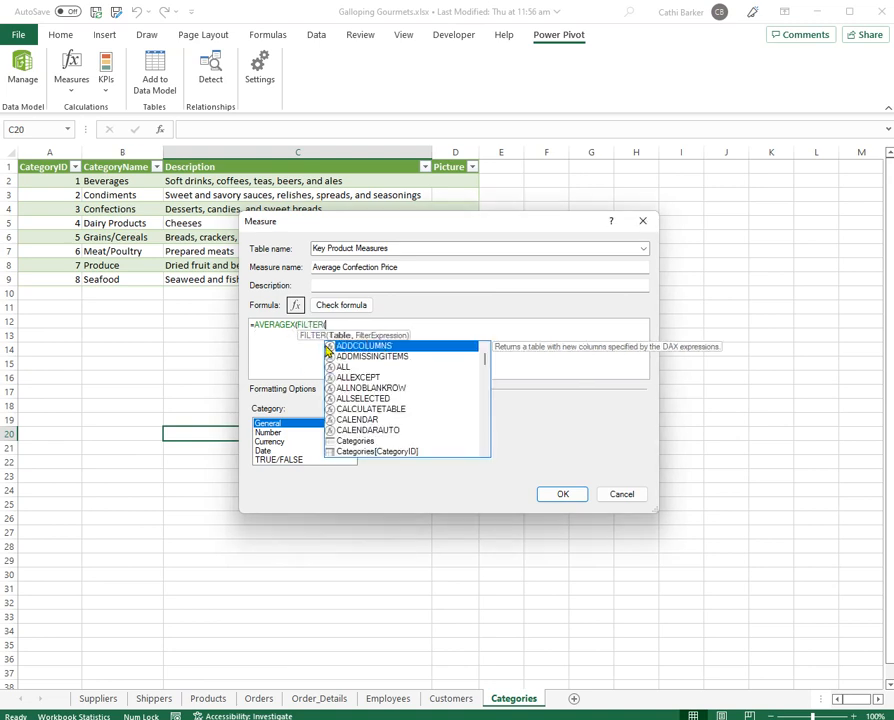
type("prod")
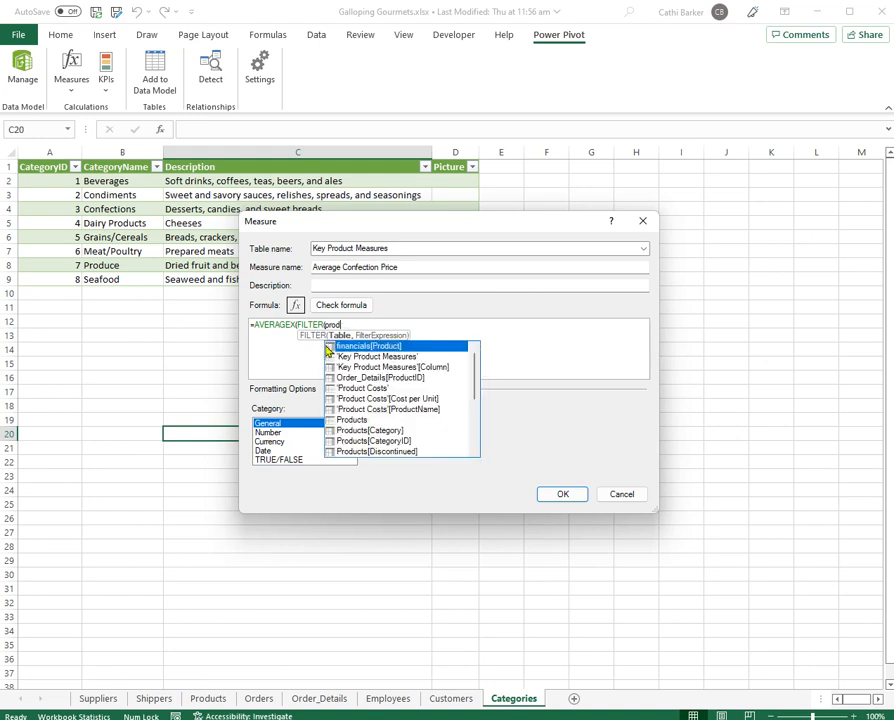
double_click(352, 420)
Add the filter condition [Category]="Confections" to the AVERAGEX formula and close the FILTER function.
type(",")
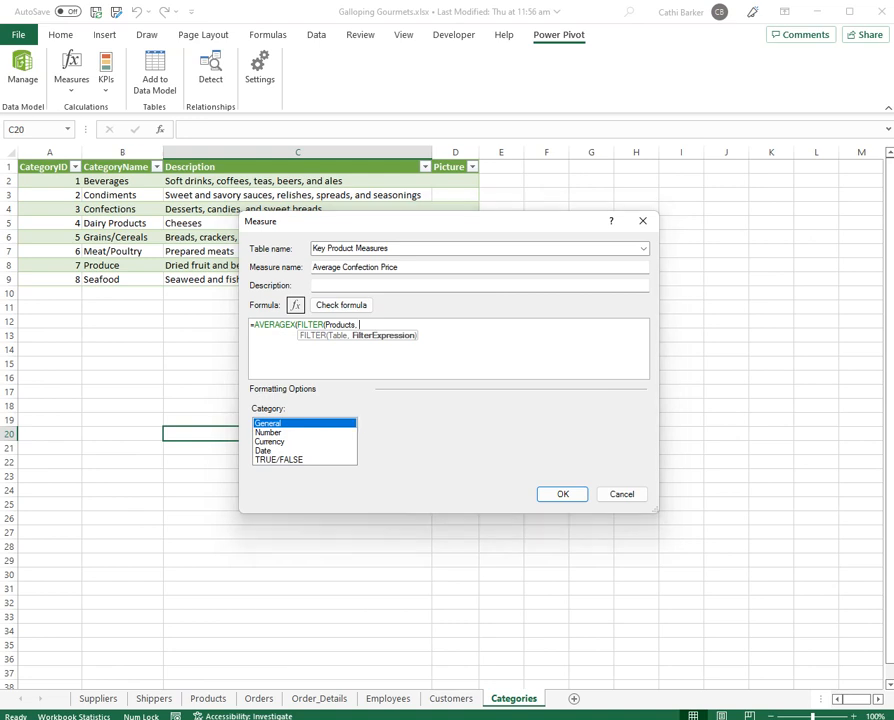
type("[Cate")
key("Tab")
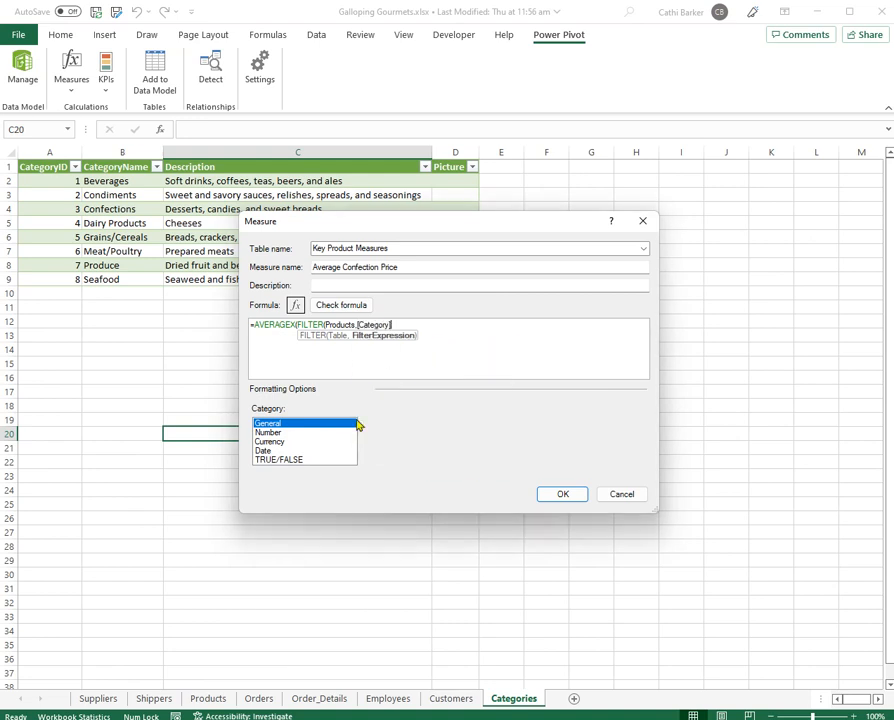
type("=\"Confections\"),")
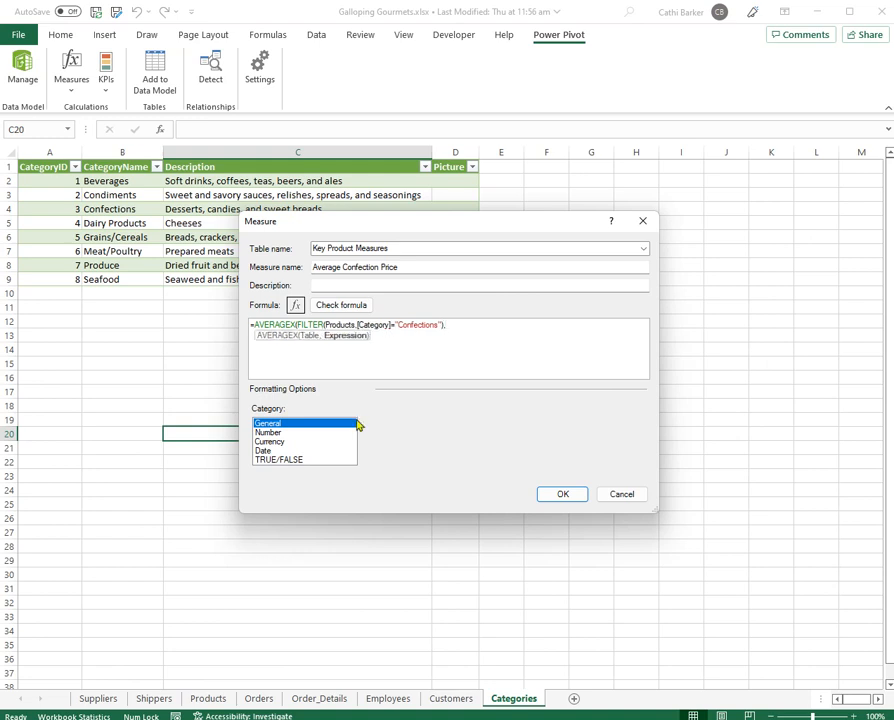
Complete the AVERAGEX formula with Products[UnitPrice] as the expression to average.
type("unit")
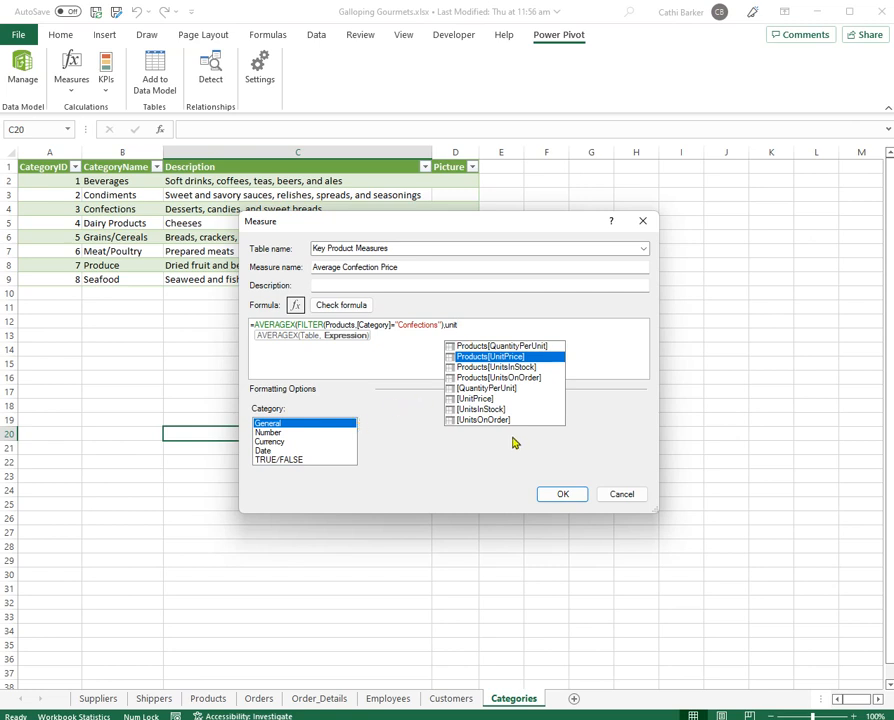
double_click(499, 357)
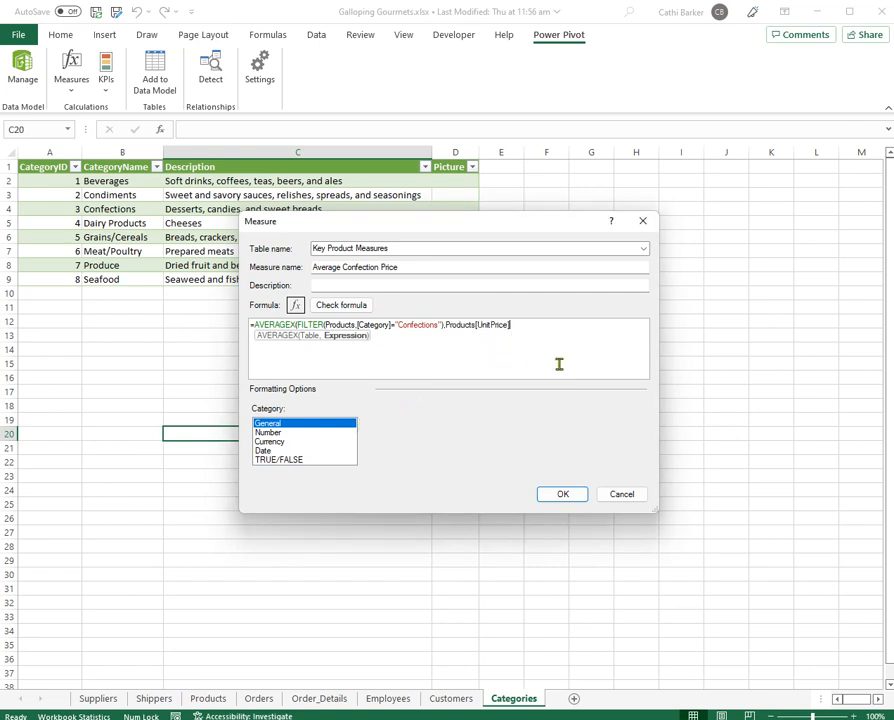
type(")")
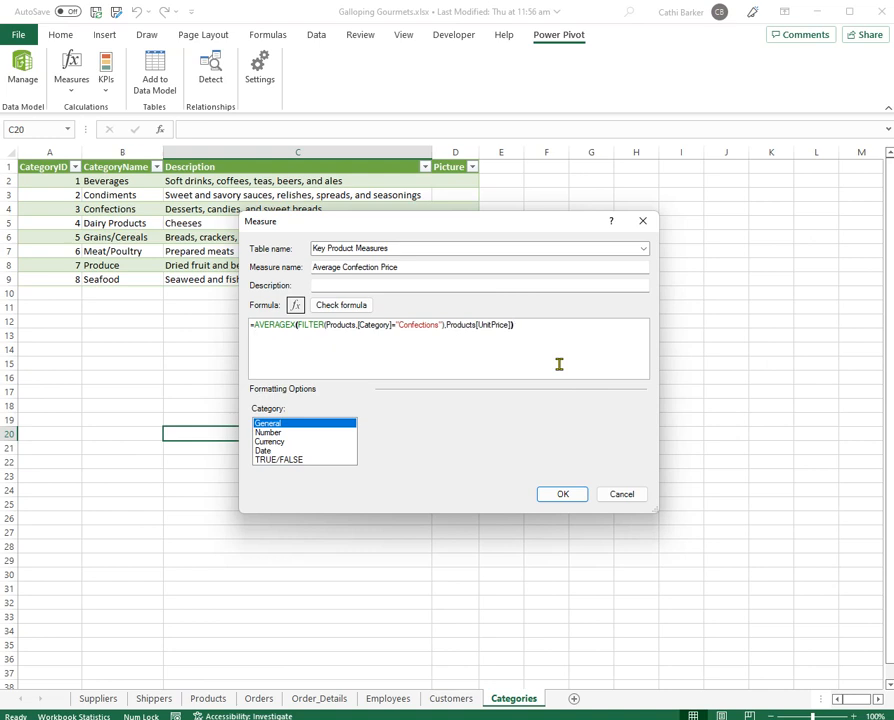
Format the Average Confection Price measure as currency with the $ symbol and two decimal places, and save it.
left_click(285, 442)
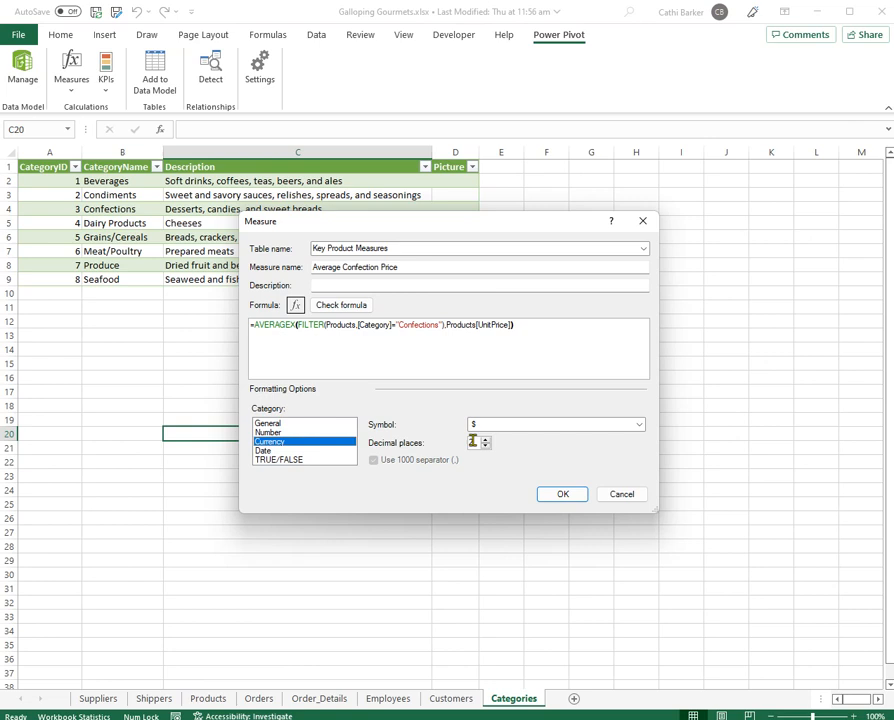
left_click(566, 494)
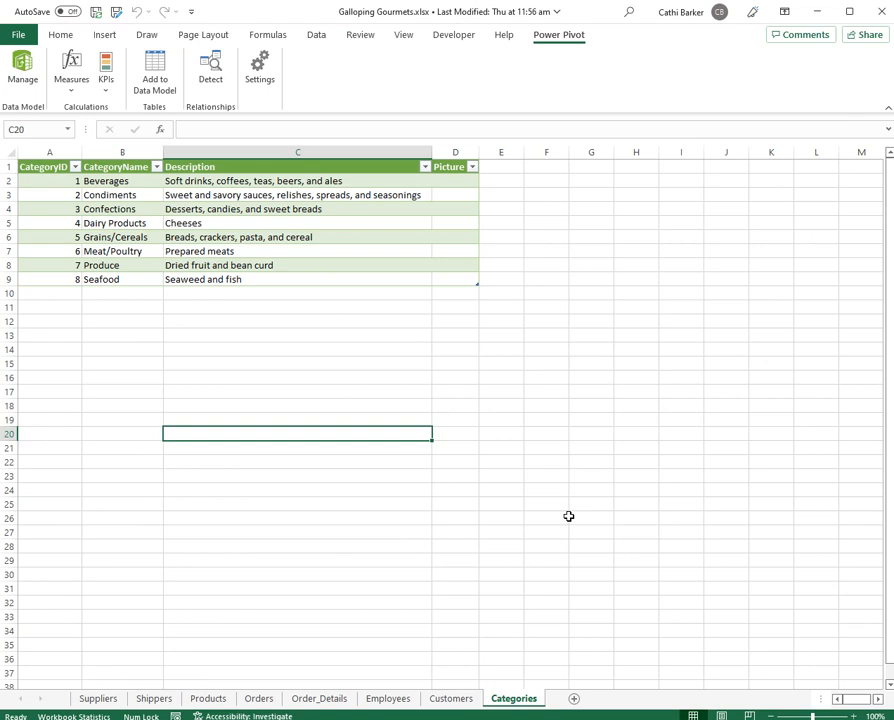
Start a new measure named Highest Confection Price in the Key Product Measures table.
left_click(72, 88)
left_click(100, 111)
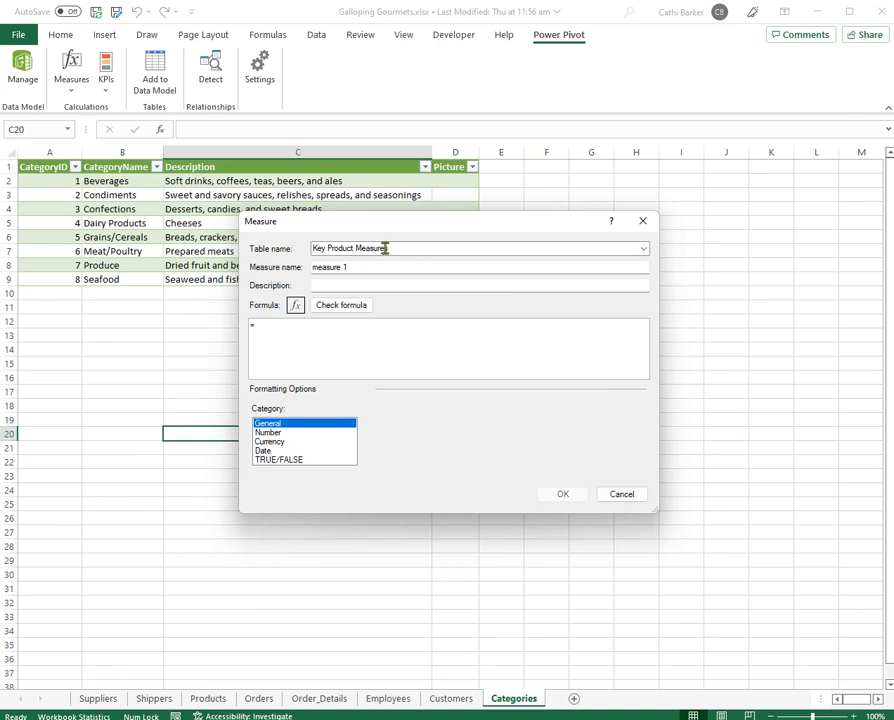
left_click_drag(351, 266, 274, 268)
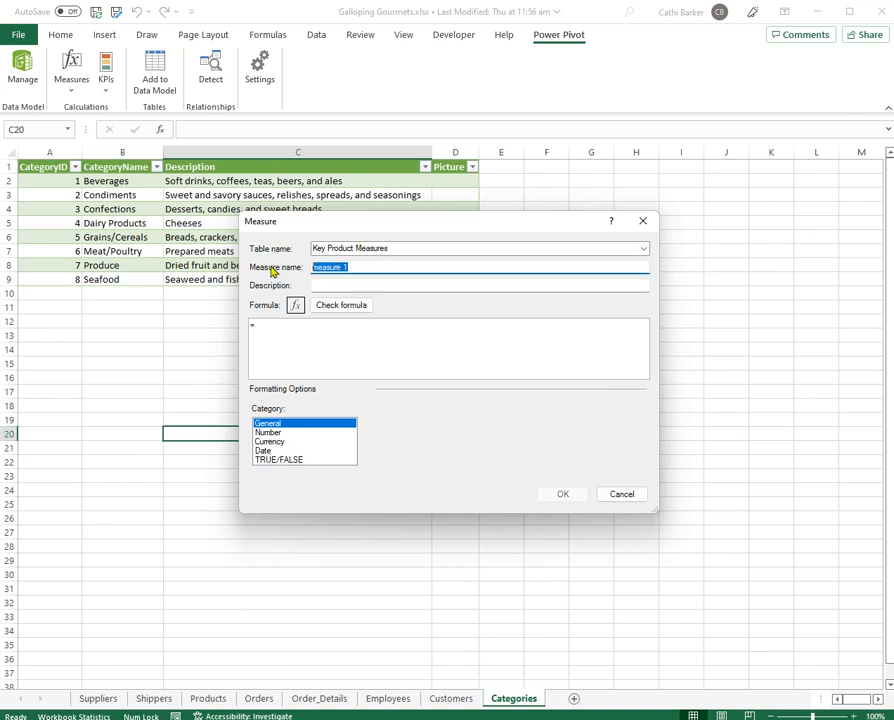
type("Highest Confection Price")
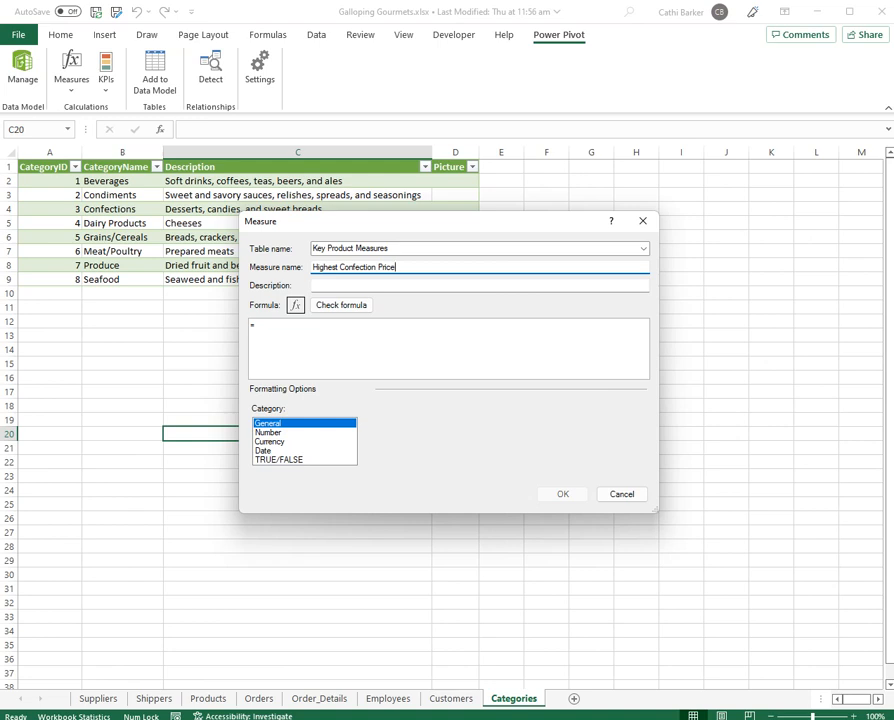
Begin the Highest Confection Price formula with MAXX and a nested FILTER function.
left_click(280, 327)
type("max")
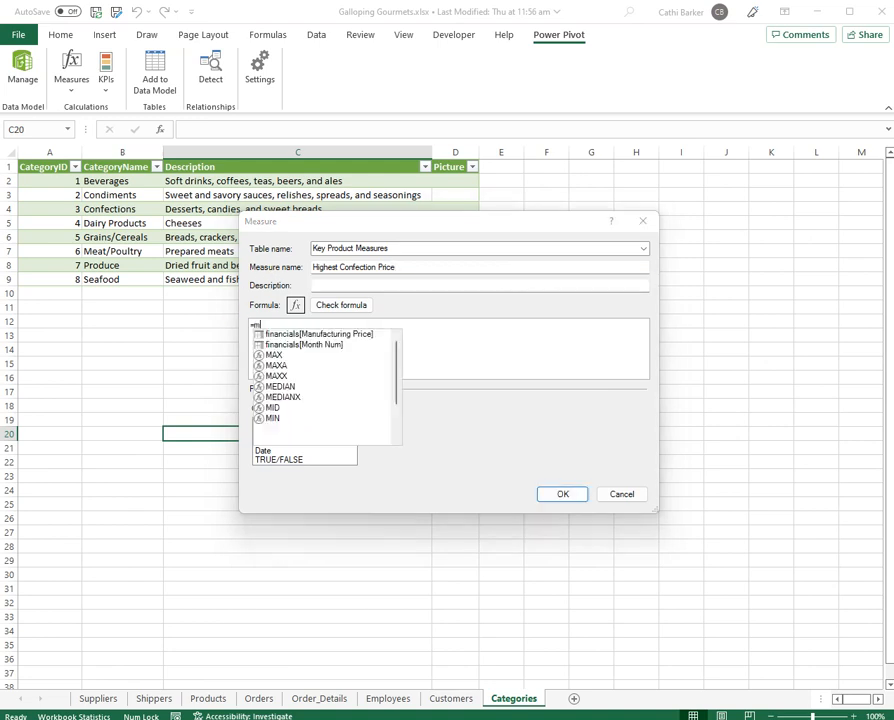
key("Down")
key("Down")
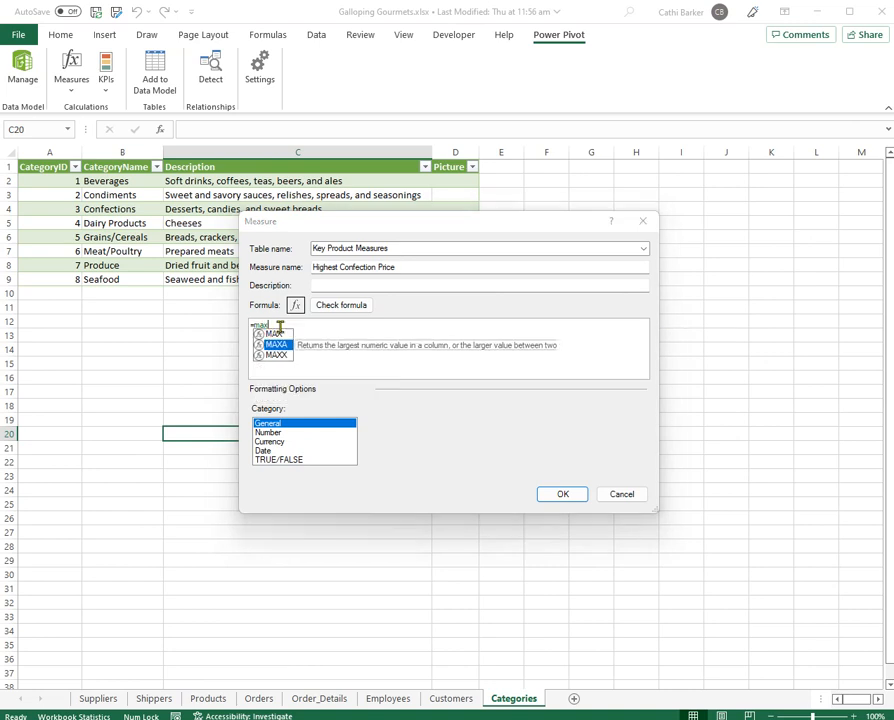
key("Tab")
type("filter")
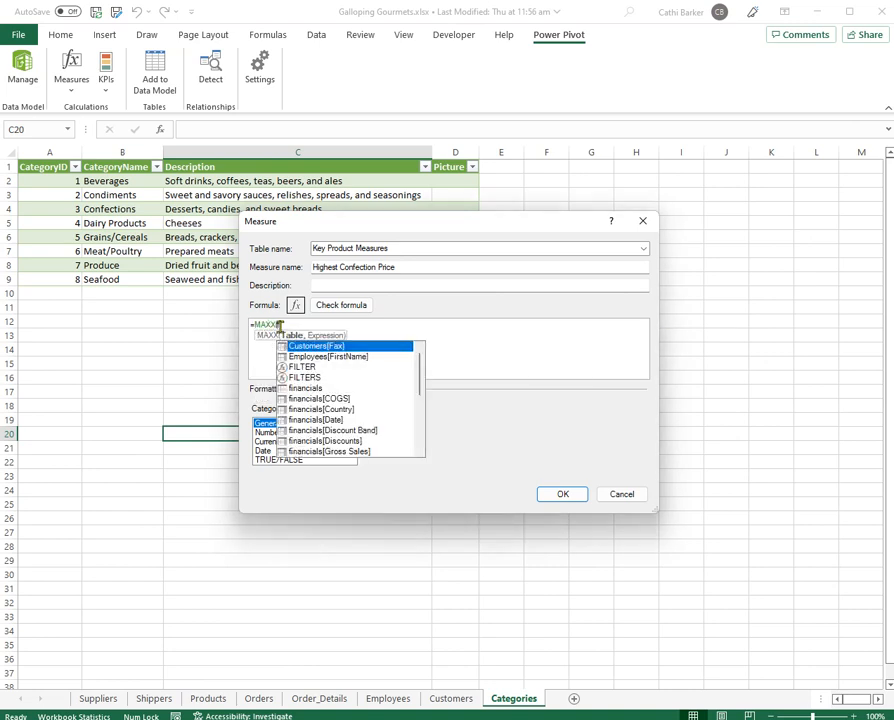
key("Tab")
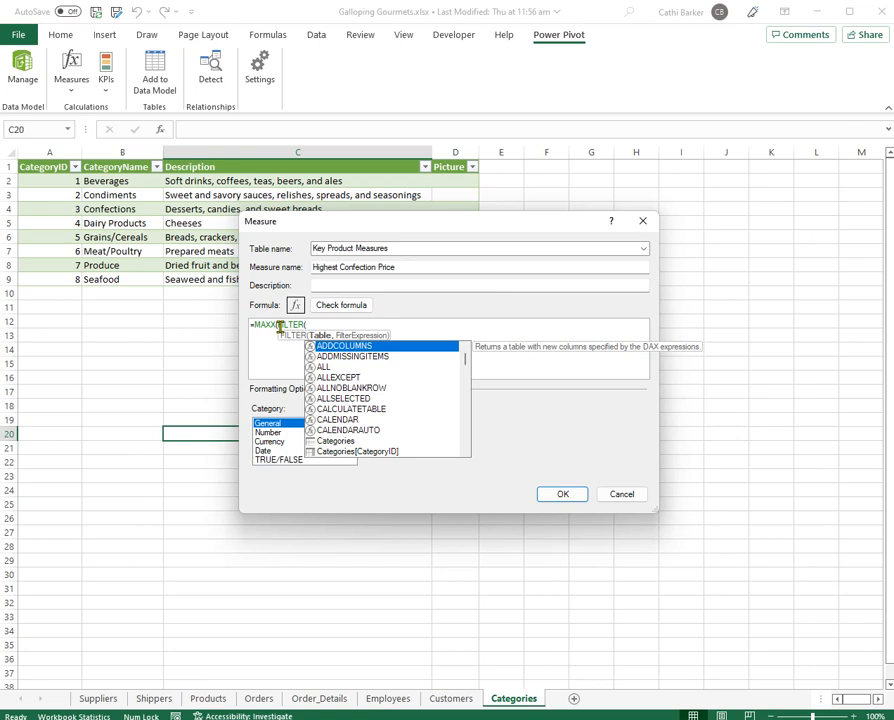
Give the FILTER function the Products table and the condition [Category]="Confections", and close it.
type("produ")
key("Down")
key("Down")
key("Down")
key("Down")
key("Down")
key("Down")
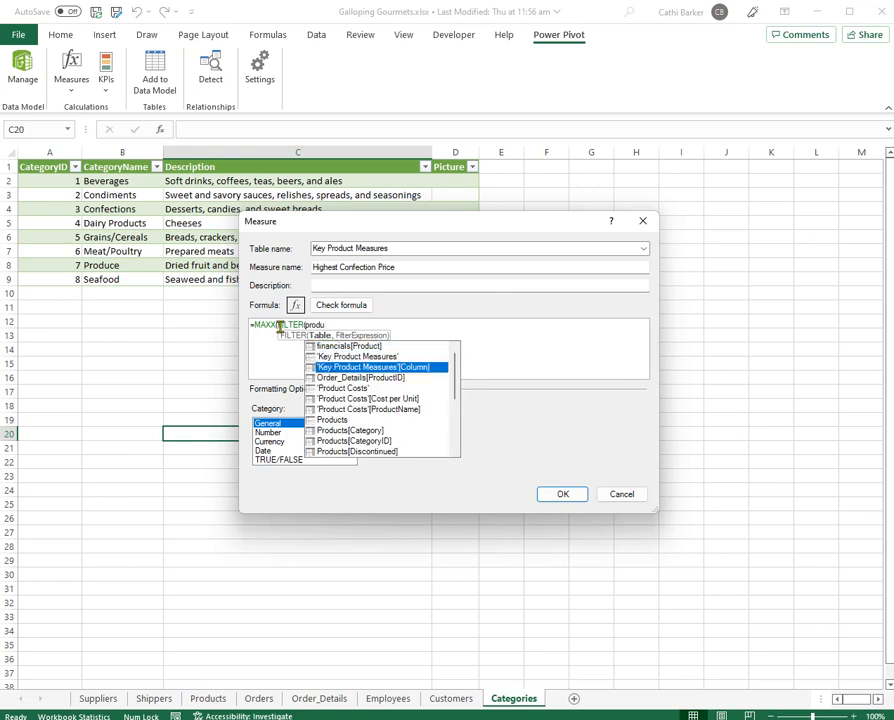
key("Down")
key("Tab")
type("[")
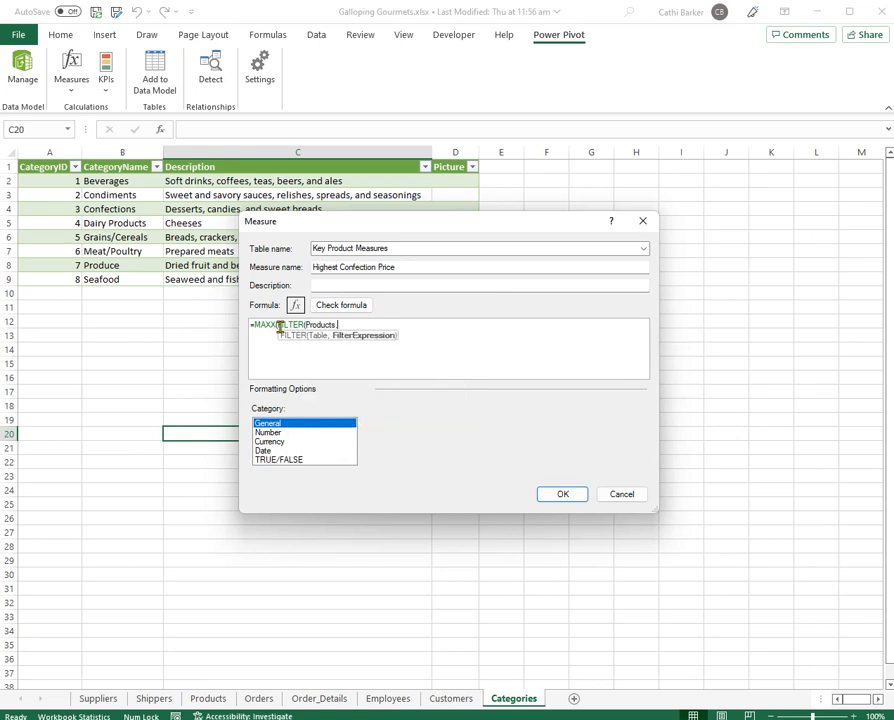
type("categ")
key("Tab")
type("=\"Confections\"),")
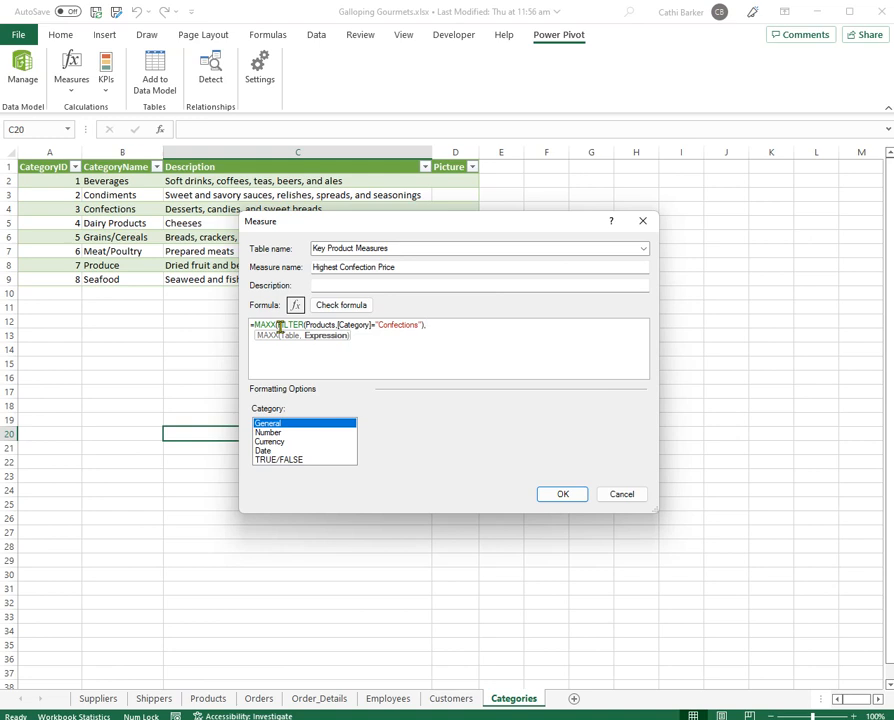
Complete the MAXX formula with Products[UnitPrice] and save the measure in $ currency format with two decimal places.
type("Products[Unit")
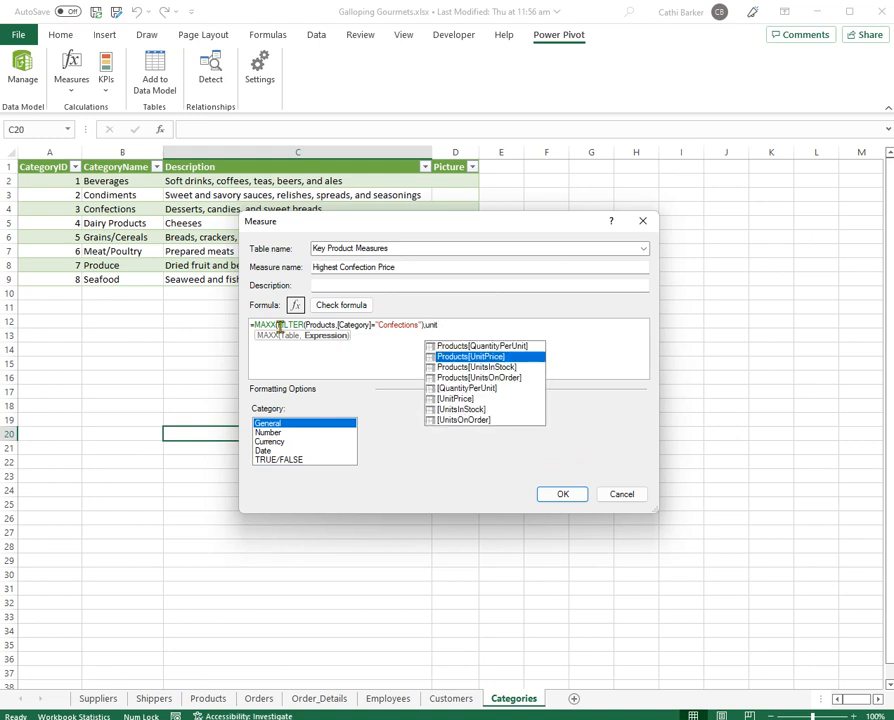
key("Tab")
type(")")
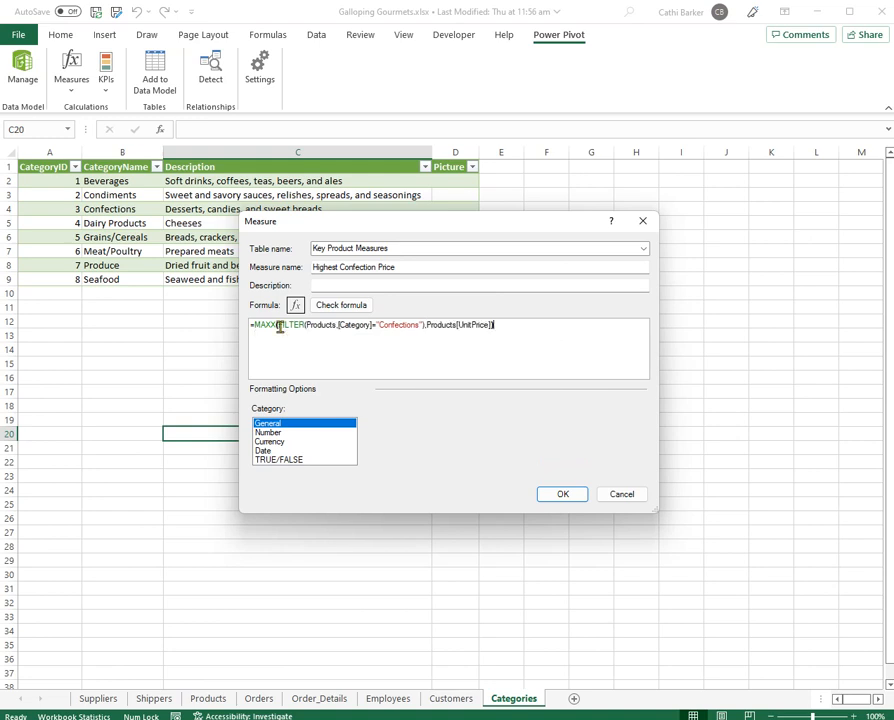
left_click(265, 442)
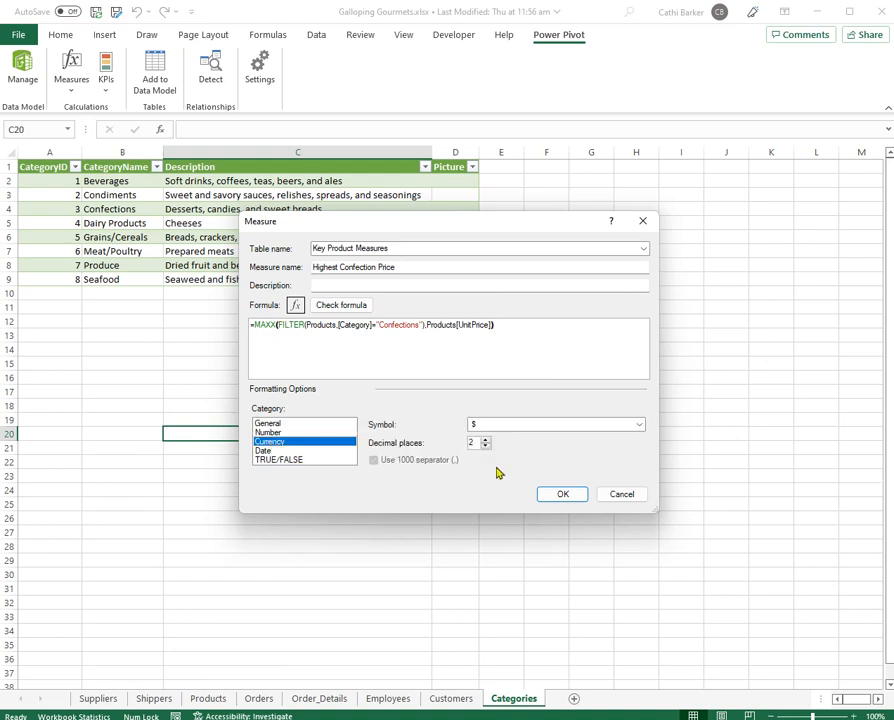
left_click(582, 497)
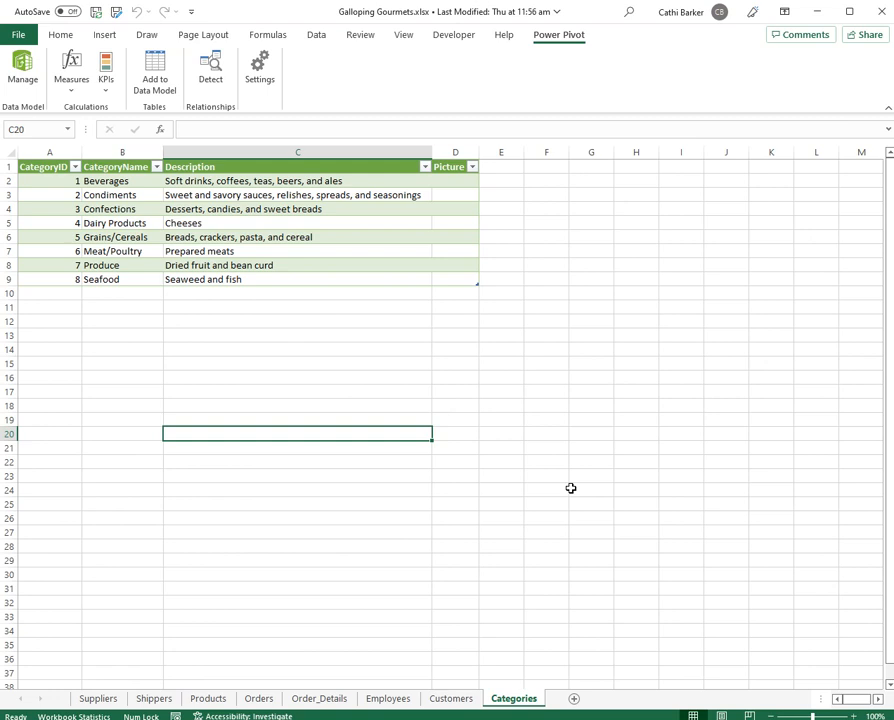
Open the Key Product Measures table in the Power Pivot window, widen its column and enlarge the calculation area to show all measures.
left_click(22, 70)
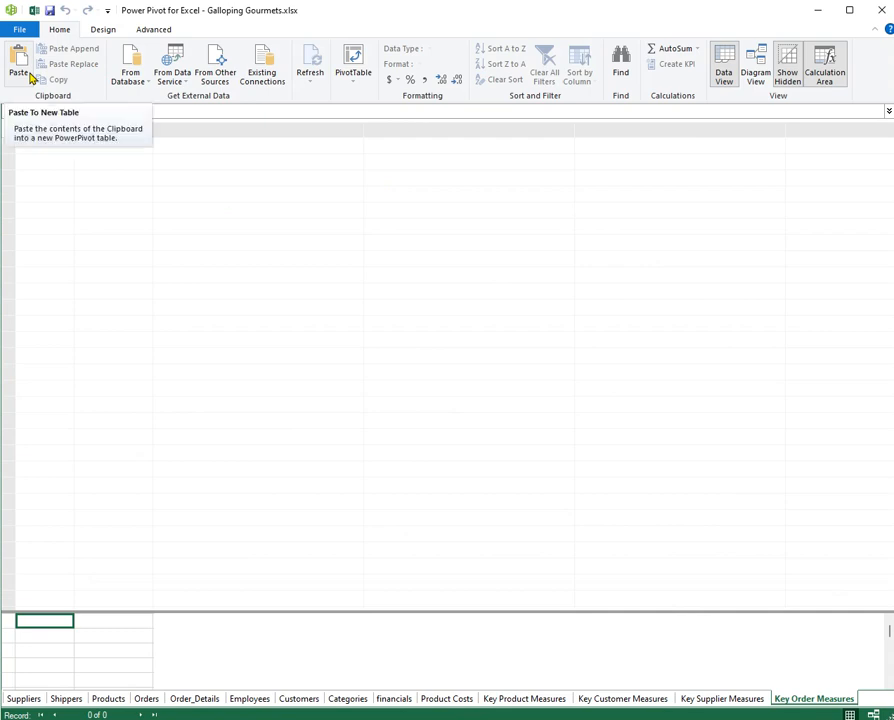
left_click(544, 702)
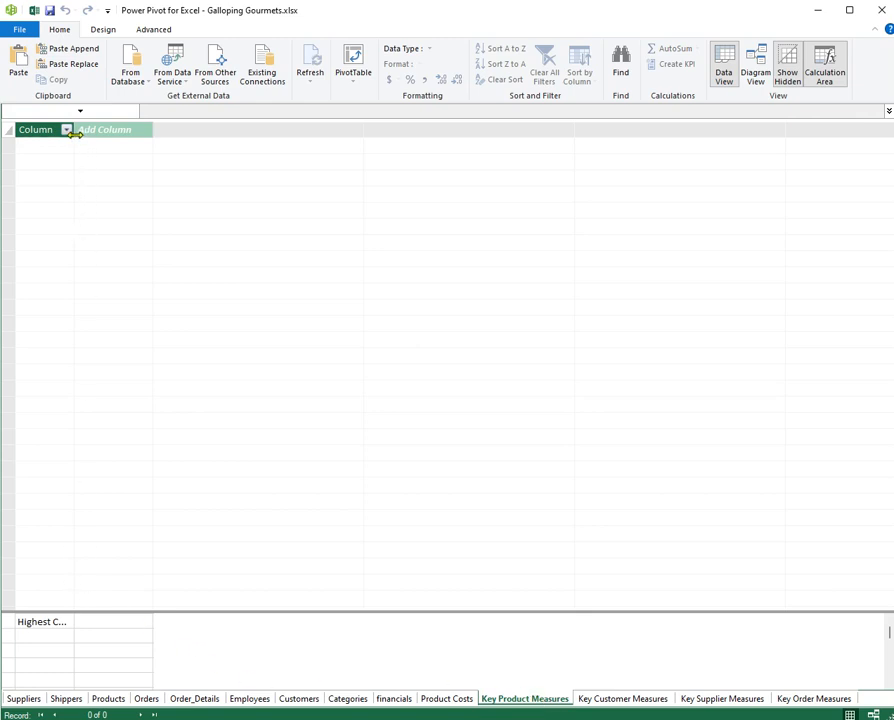
left_click_drag(74, 134, 146, 132)
scroll(172, 661, "up", 2)
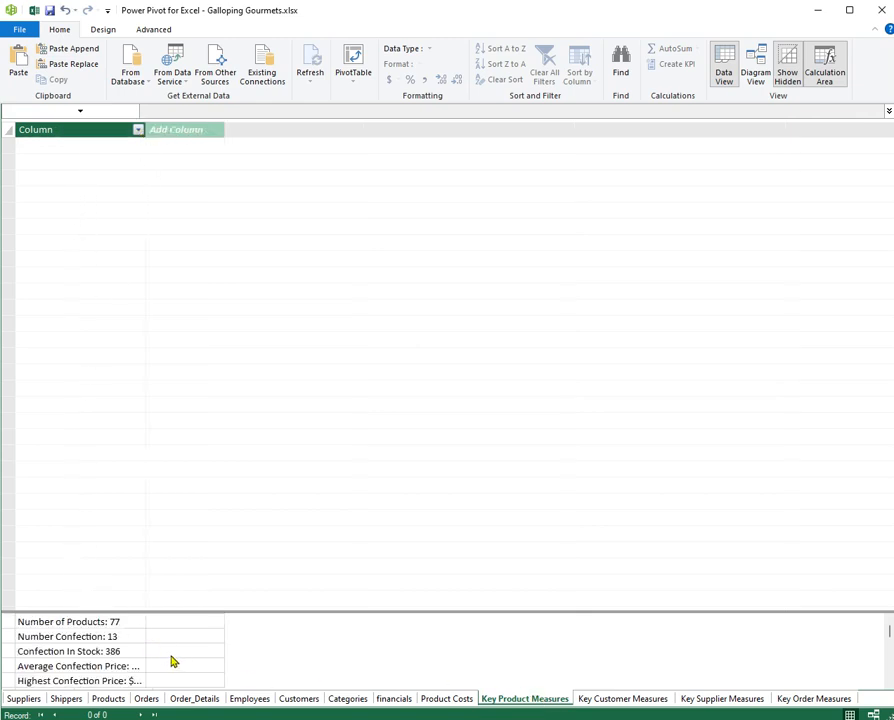
left_click_drag(316, 612, 316, 545)
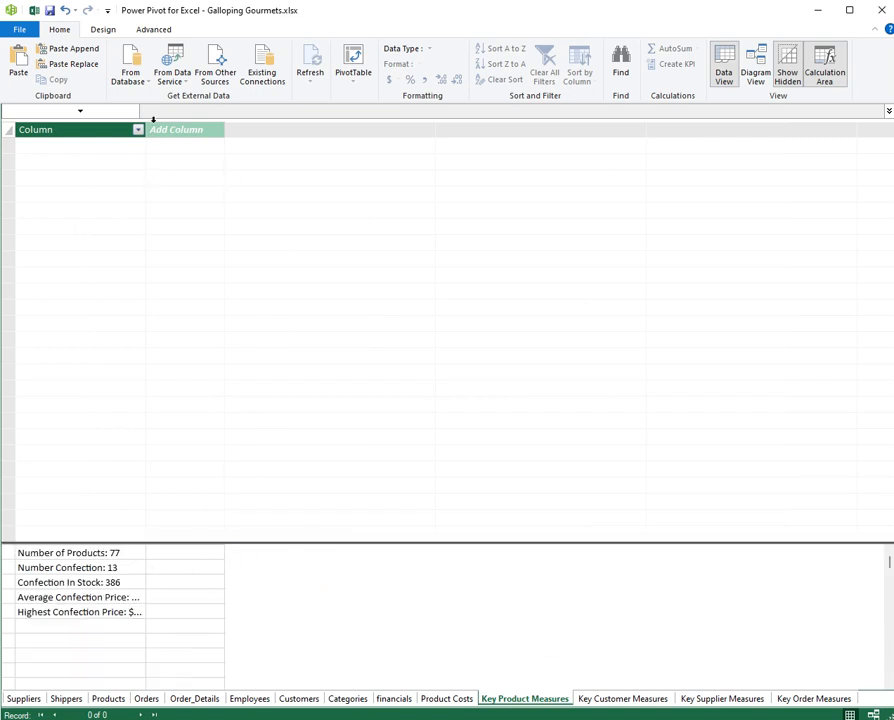
left_click_drag(153, 120, 186, 136)
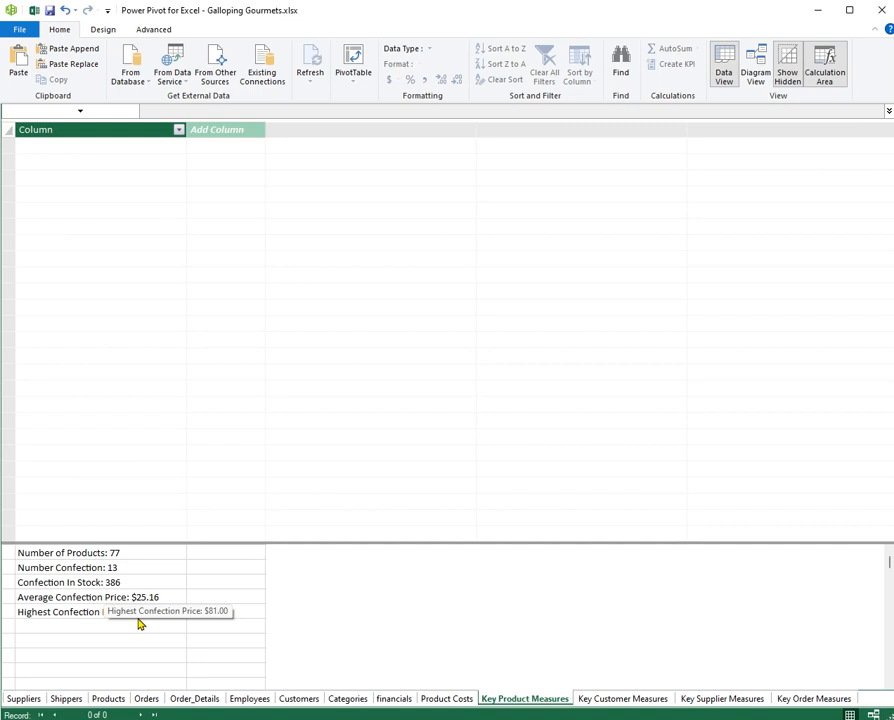
Review the results and formulas of the product count and confection measures in the calculation area.
left_click(132, 556)
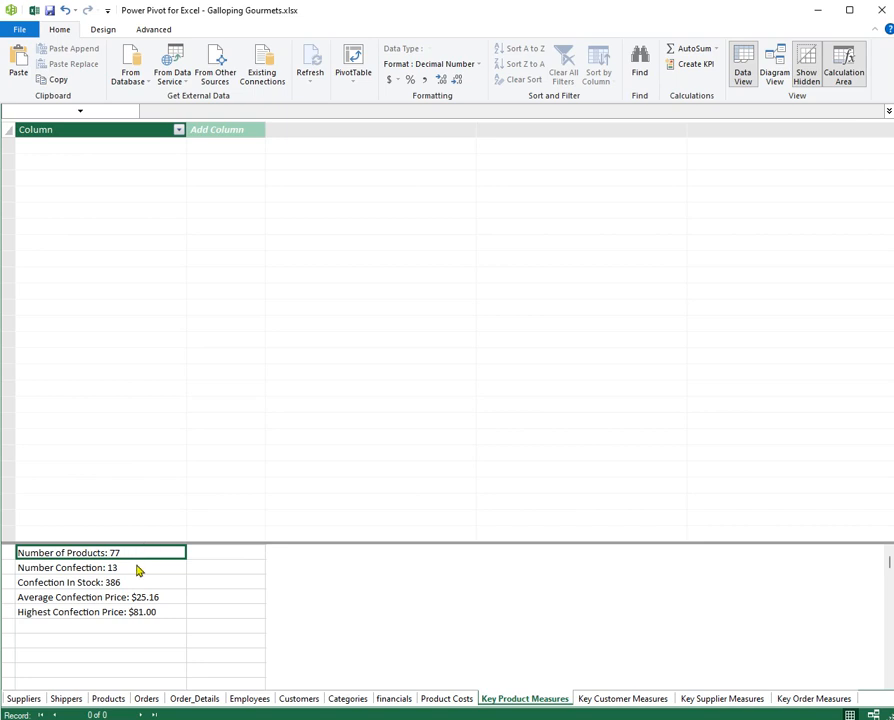
left_click(134, 572)
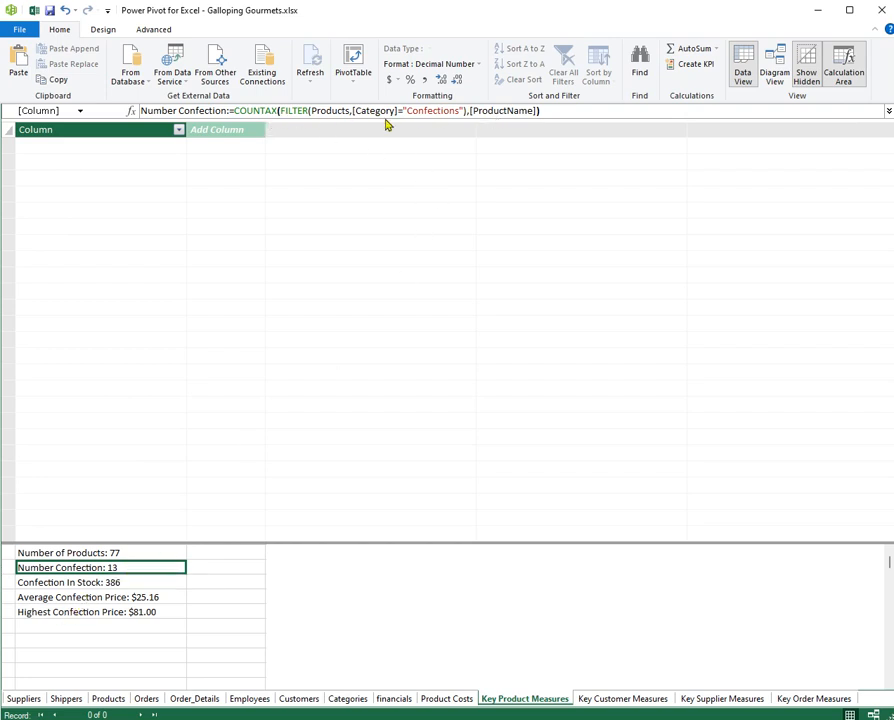
left_click(110, 553)
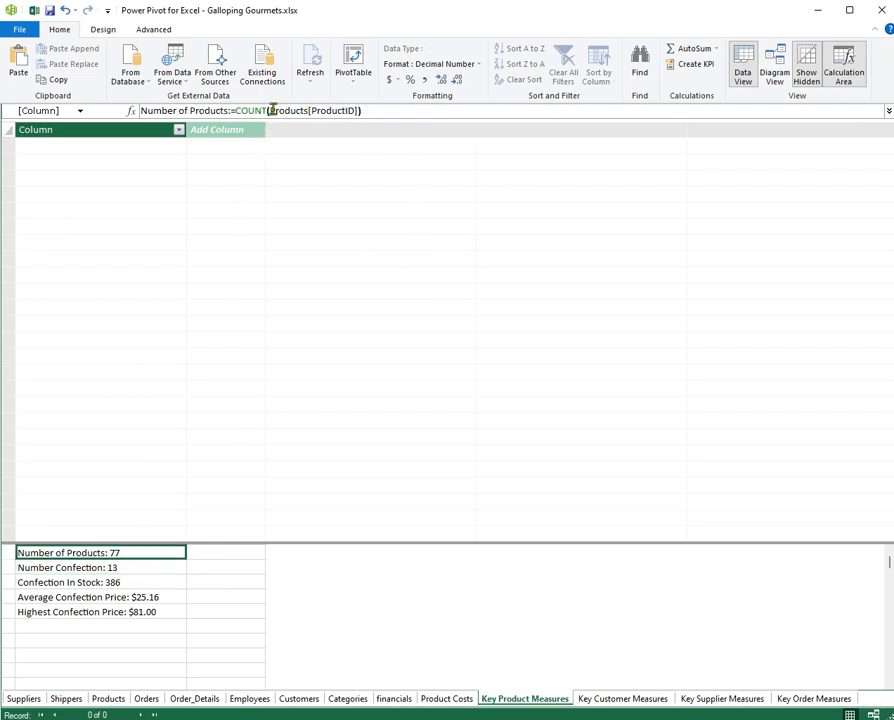
left_click(148, 568)
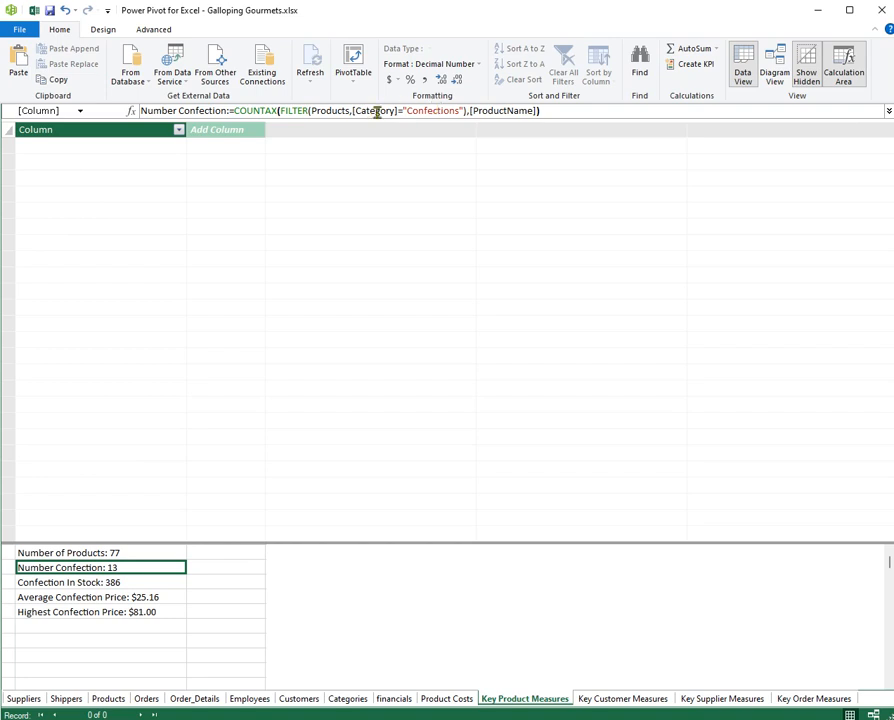
left_click(136, 587)
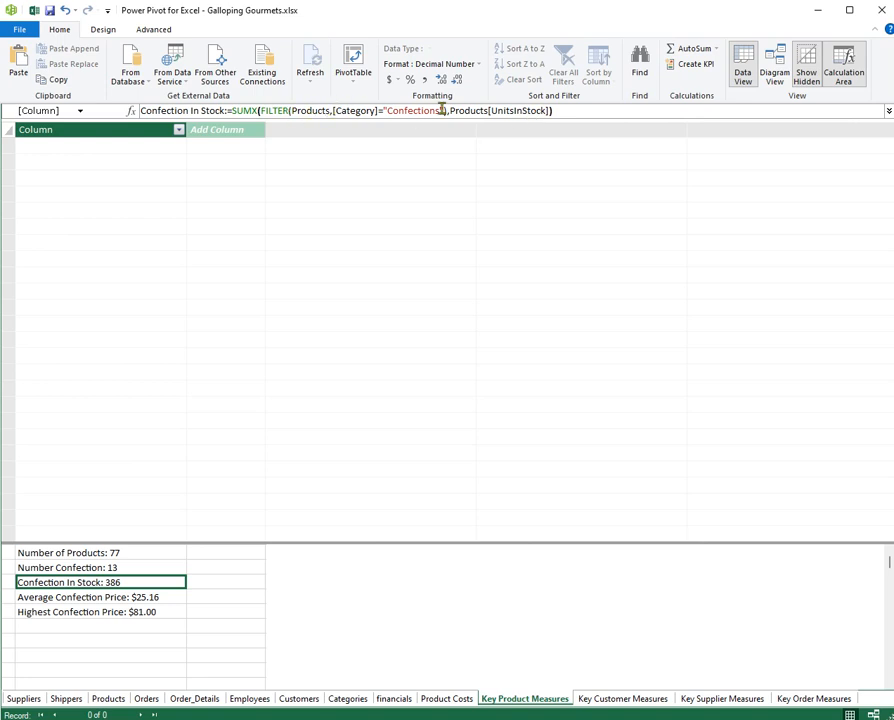
left_click(140, 599)
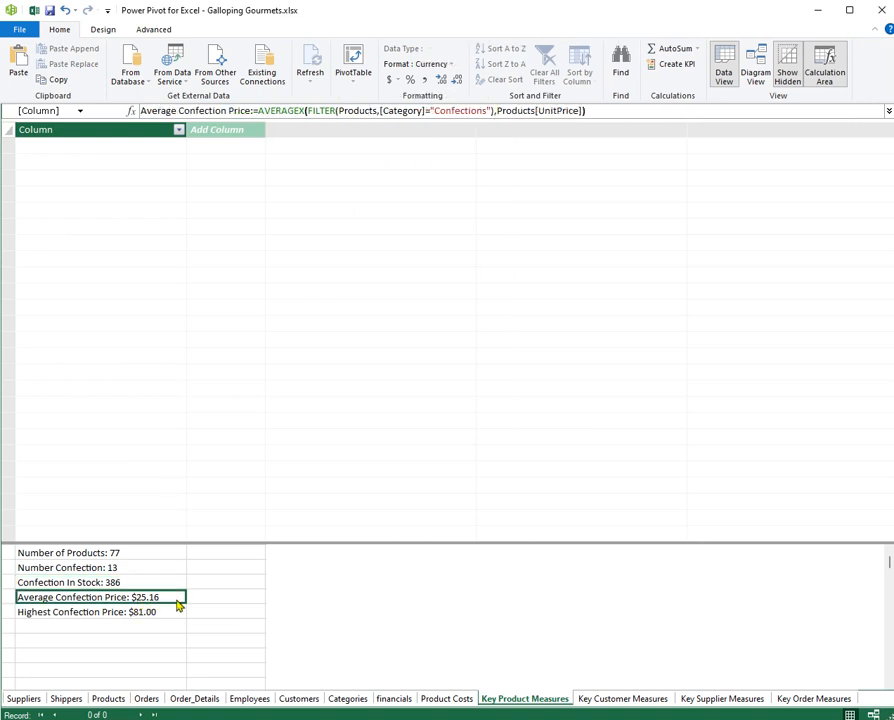
left_click(152, 612)
left_click(156, 601)
Switch back to the Excel workbook and start a new measure named Suppliers Canada in the Key Supplier Measures table.
left_click(34, 10)
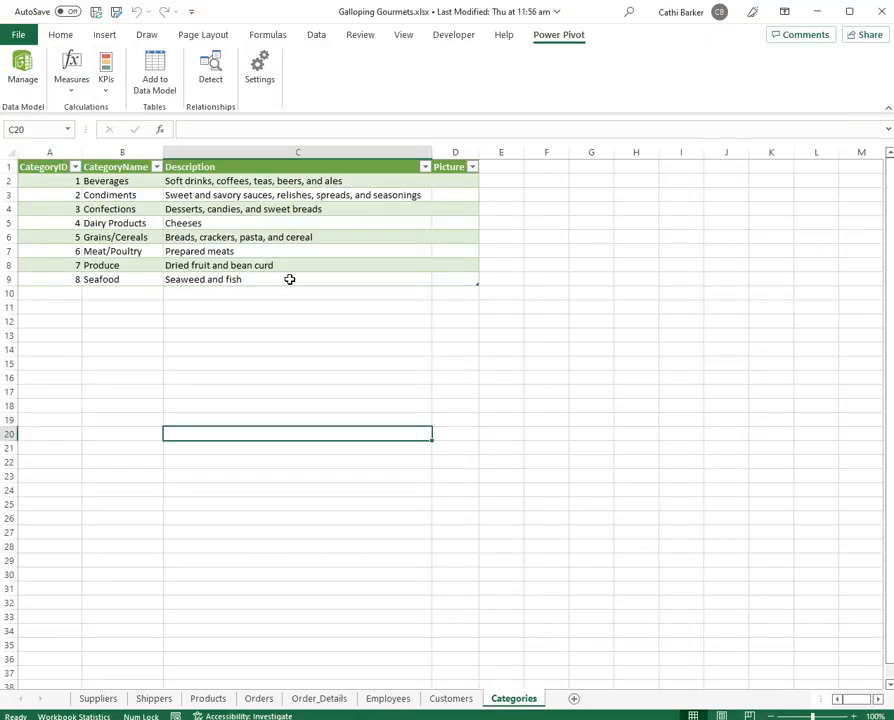
left_click(77, 92)
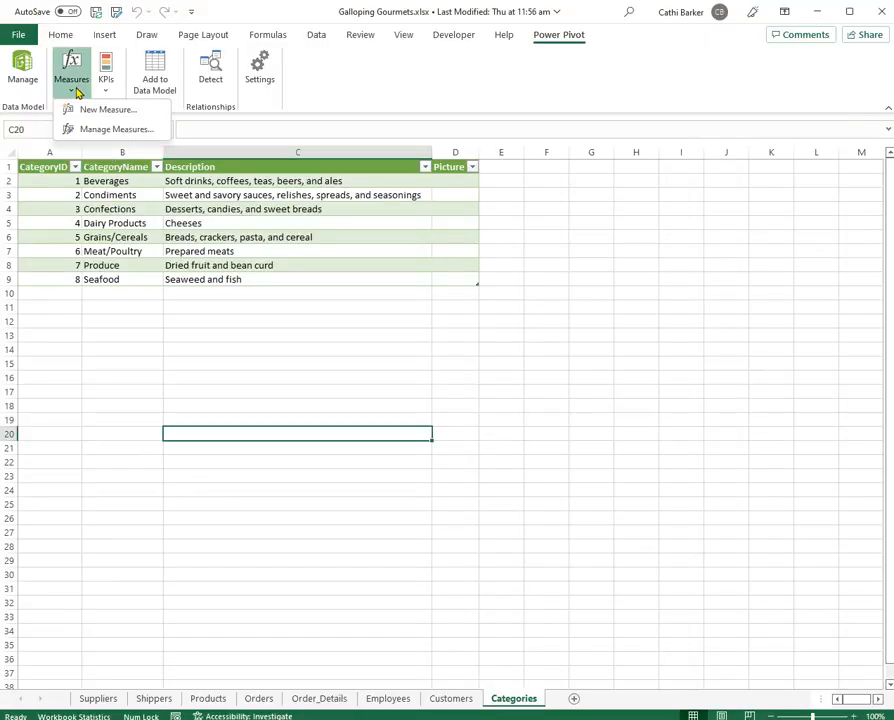
left_click(133, 118)
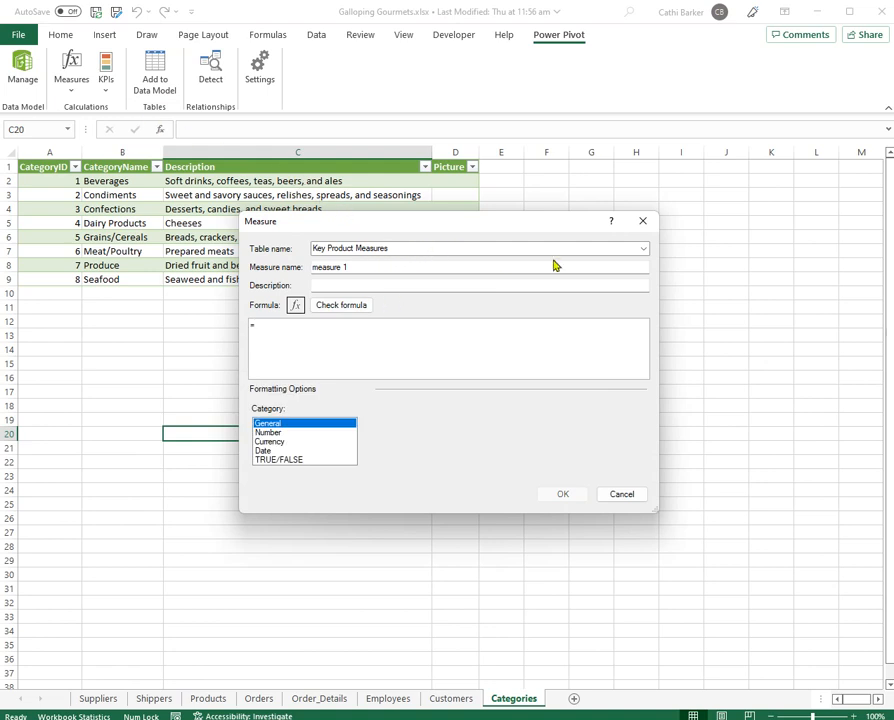
left_click(645, 249)
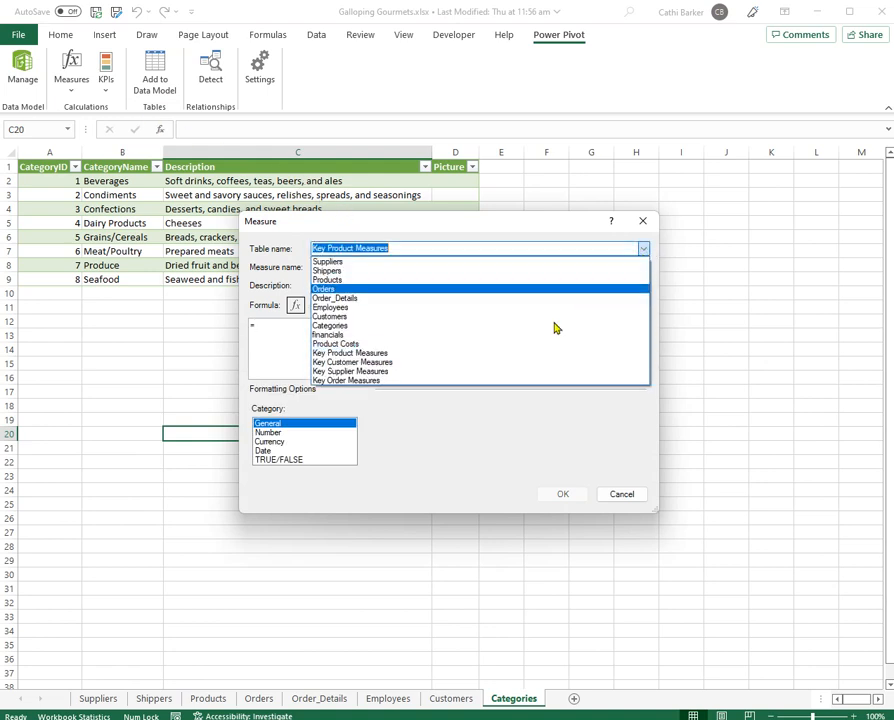
left_click(478, 371)
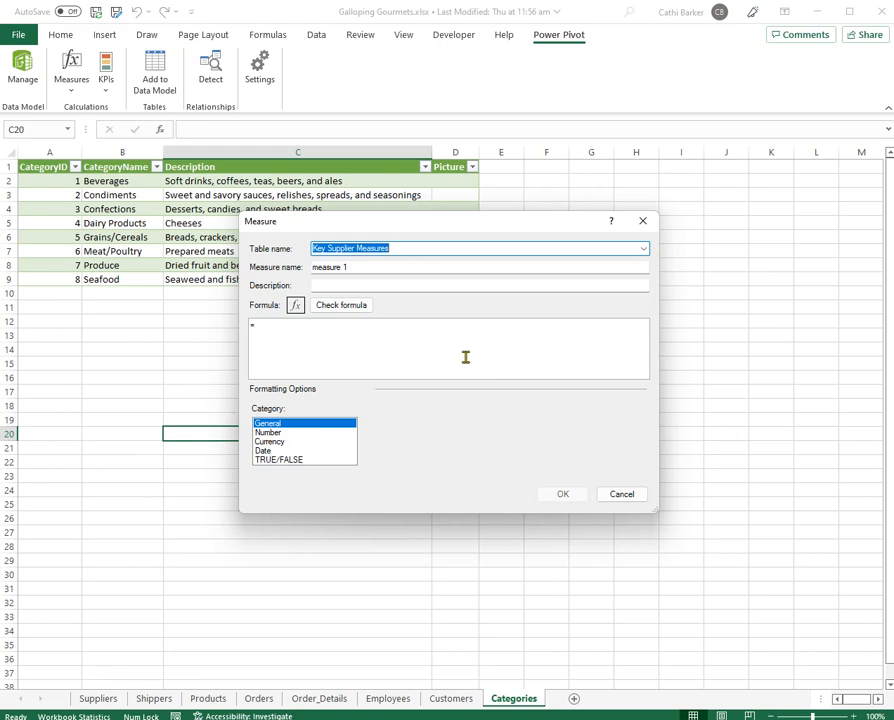
left_click(324, 267)
triple_click(324, 267)
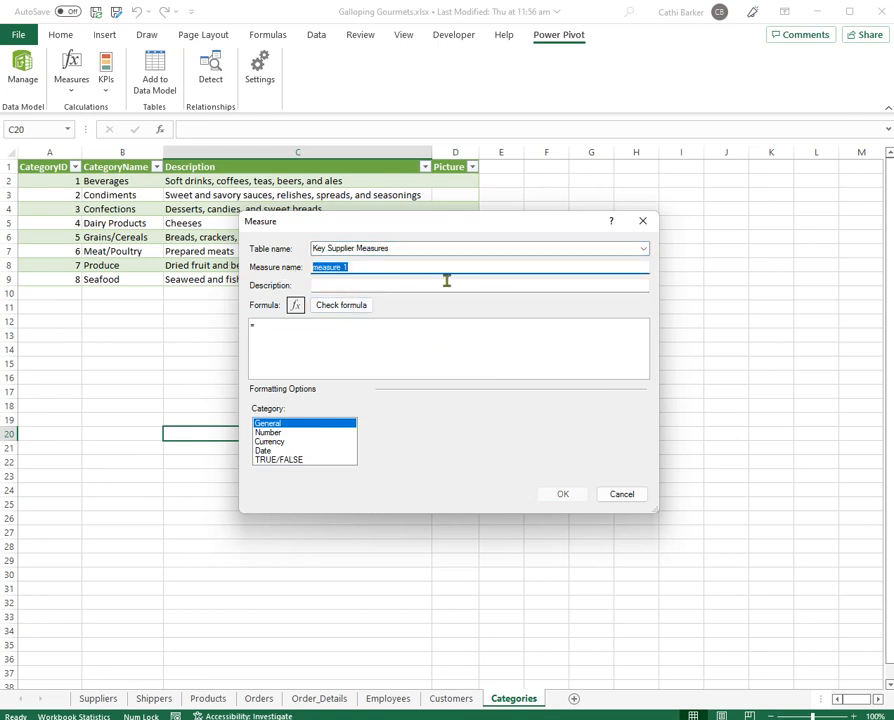
type("Suppliers Canada")
Begin the Suppliers Canada formula with a COUNTX function containing a nested FILTER function.
left_click(339, 332)
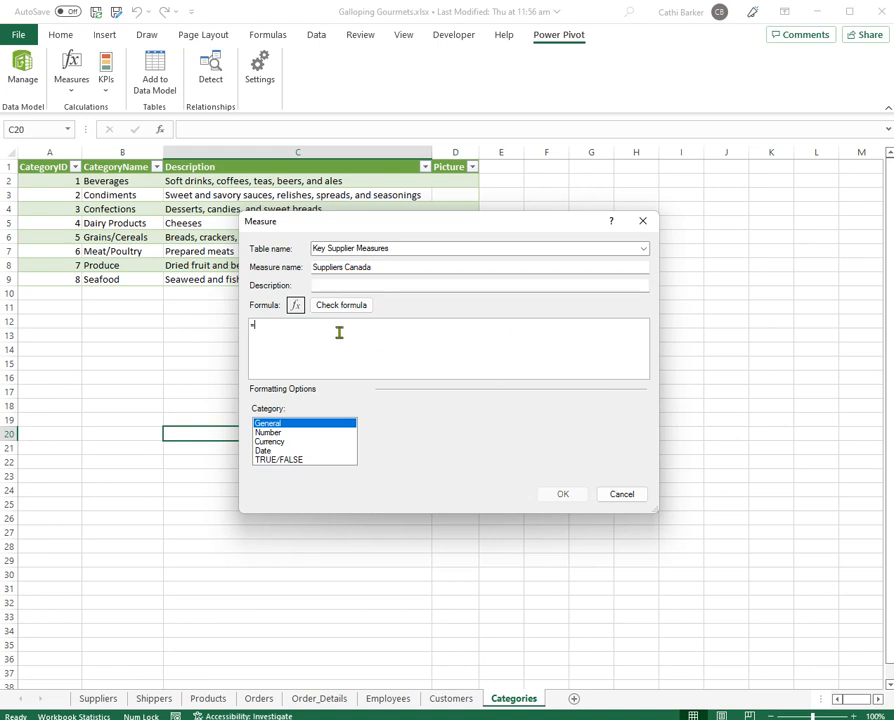
type("count")
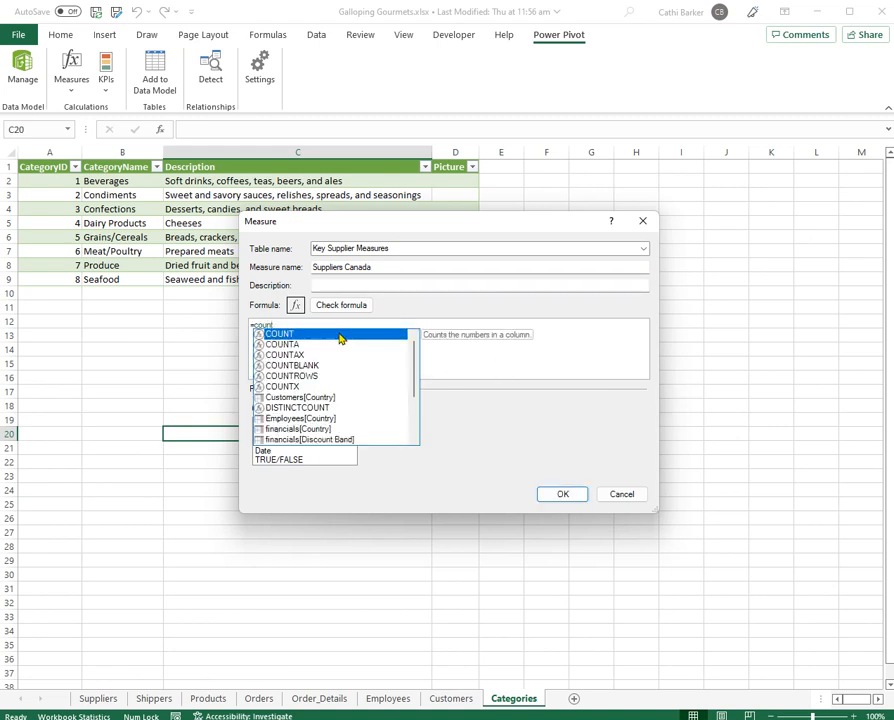
key("Down")
key("Down")
key("Down")
key("Down")
key("Down")
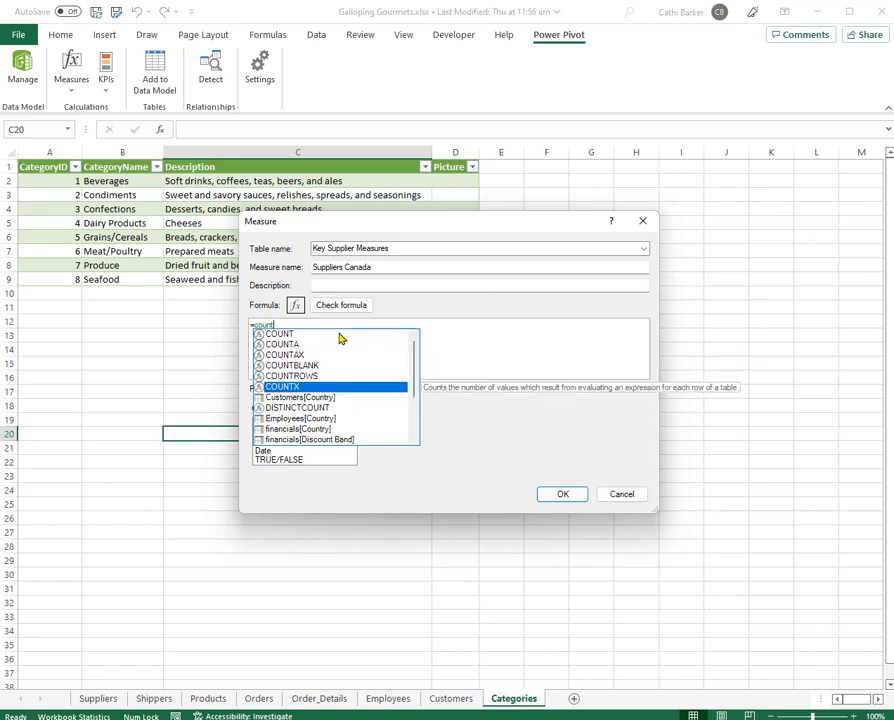
key("Tab")
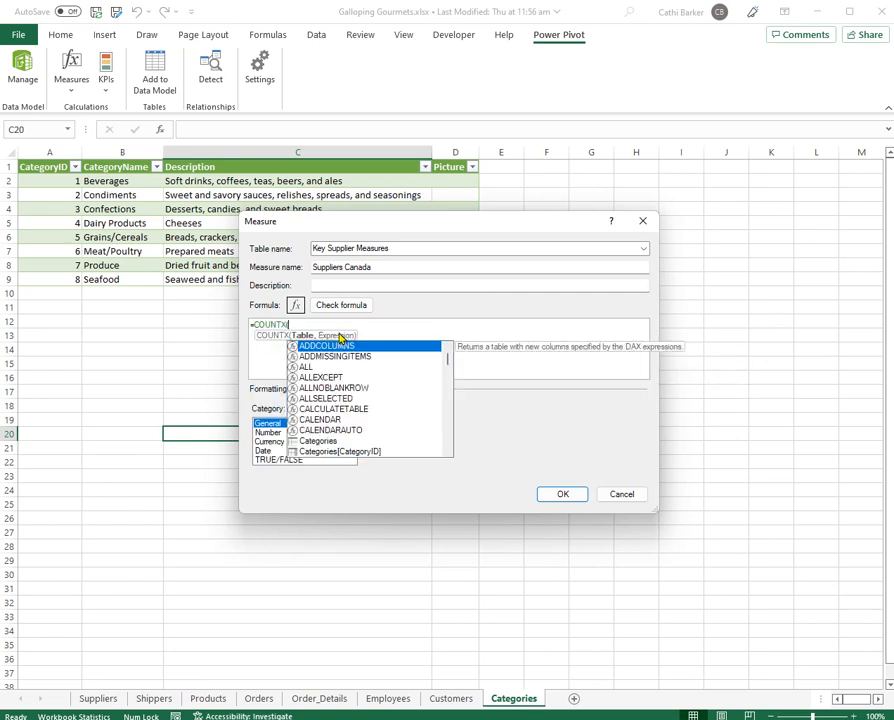
type("filter")
key("Tab")
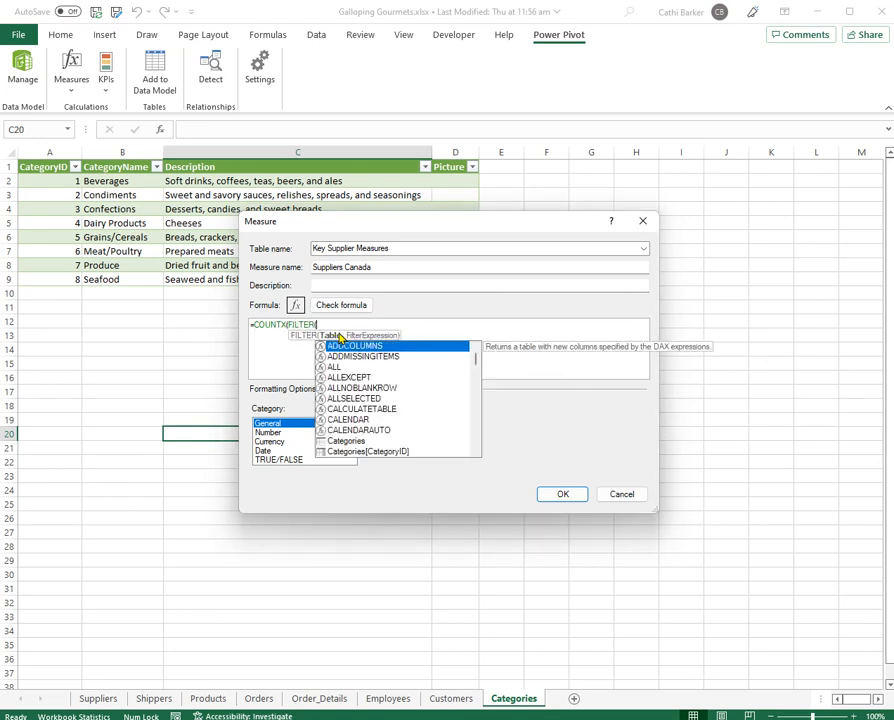
type("country")
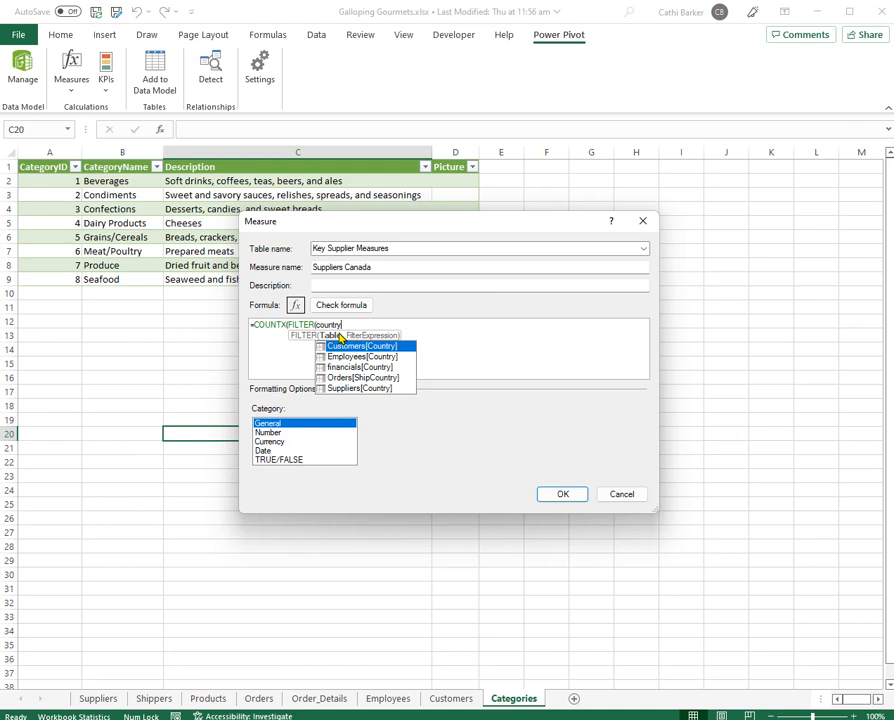
key("Down")
key("Down")
key("Down")
key("Down")
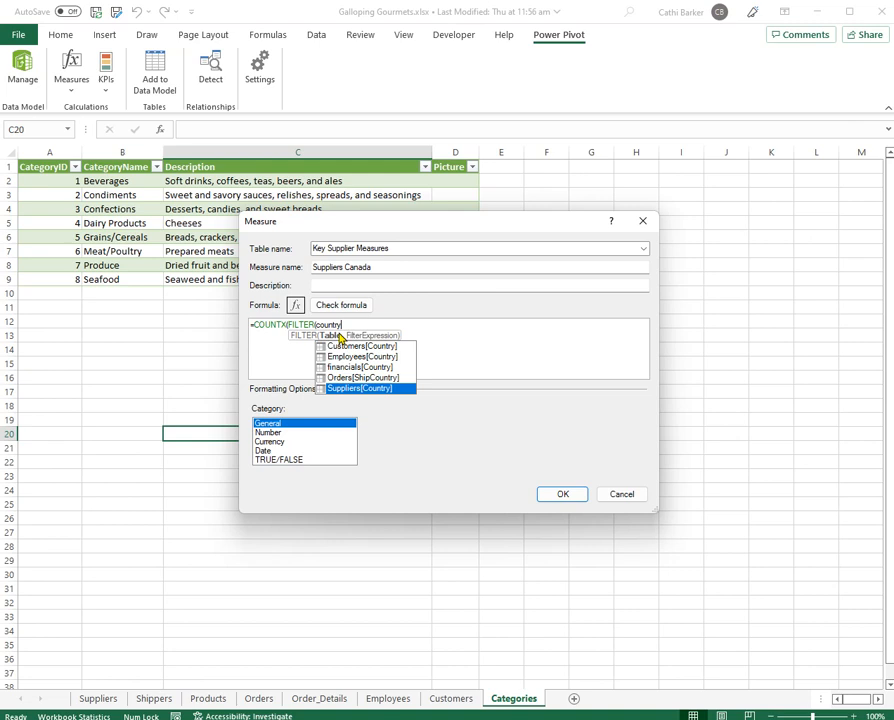
key("BackSpace")
key("BackSpace")
key("BackSpace")
key("BackSpace")
key("BackSpace")
key("BackSpace")
key("BackSpace")
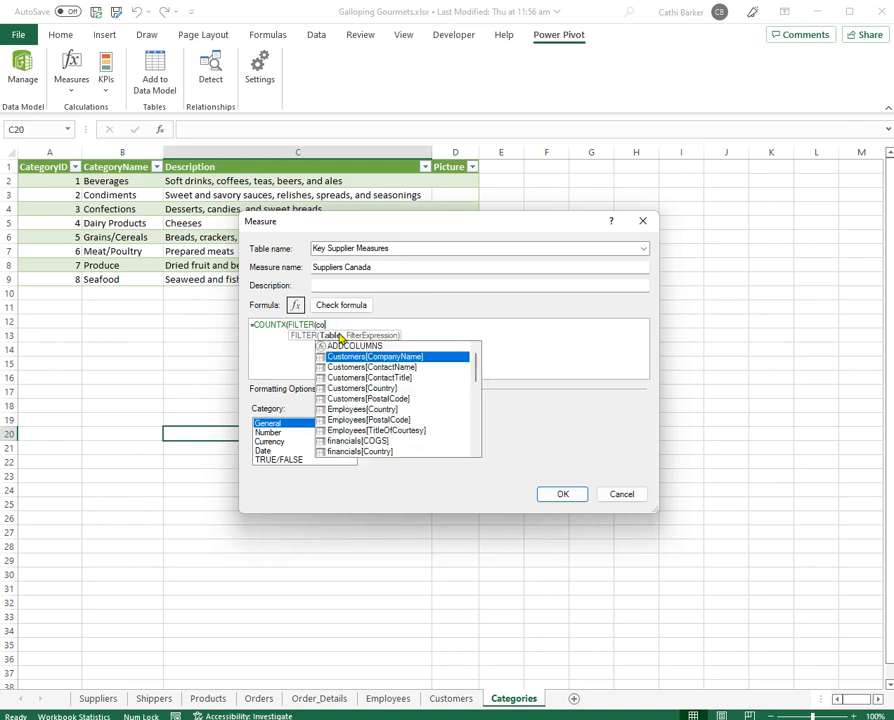
Set the Suppliers table as the FILTER function's table argument in the Suppliers Canada formula.
type("sup")
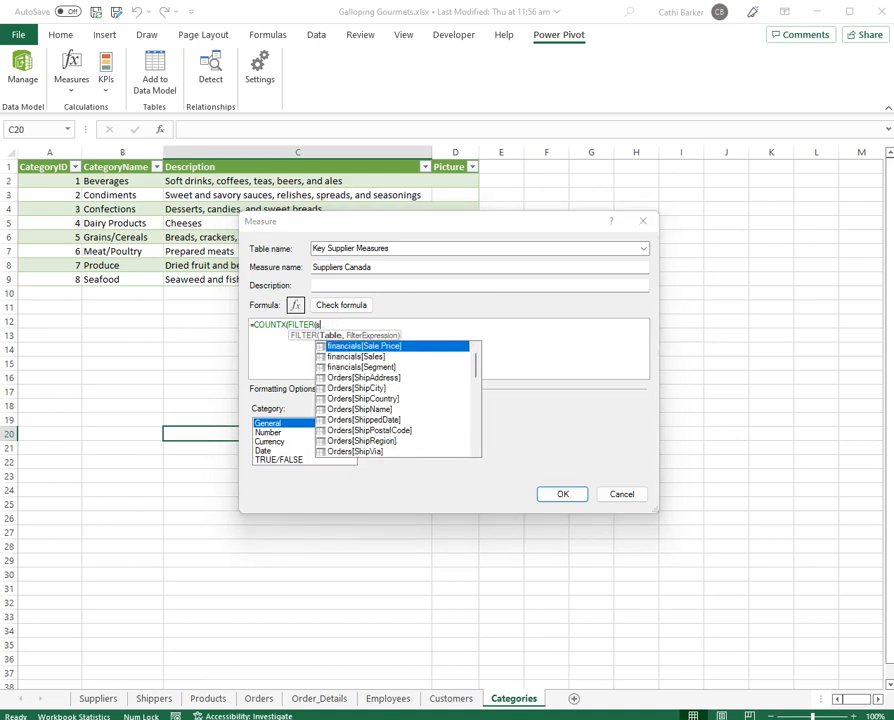
key("Down")
key("Down")
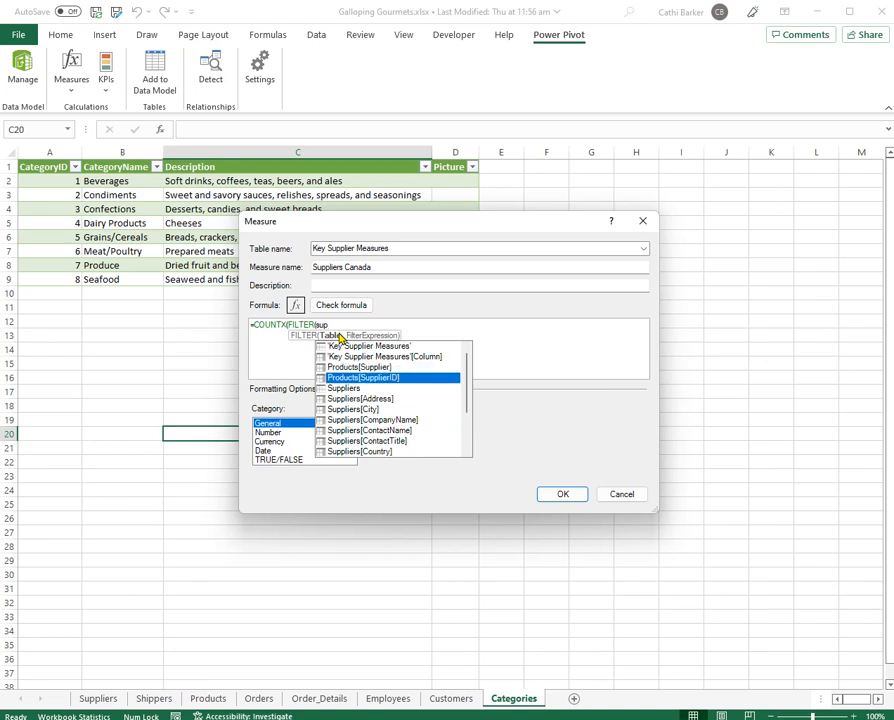
key("Tab")
type(",")
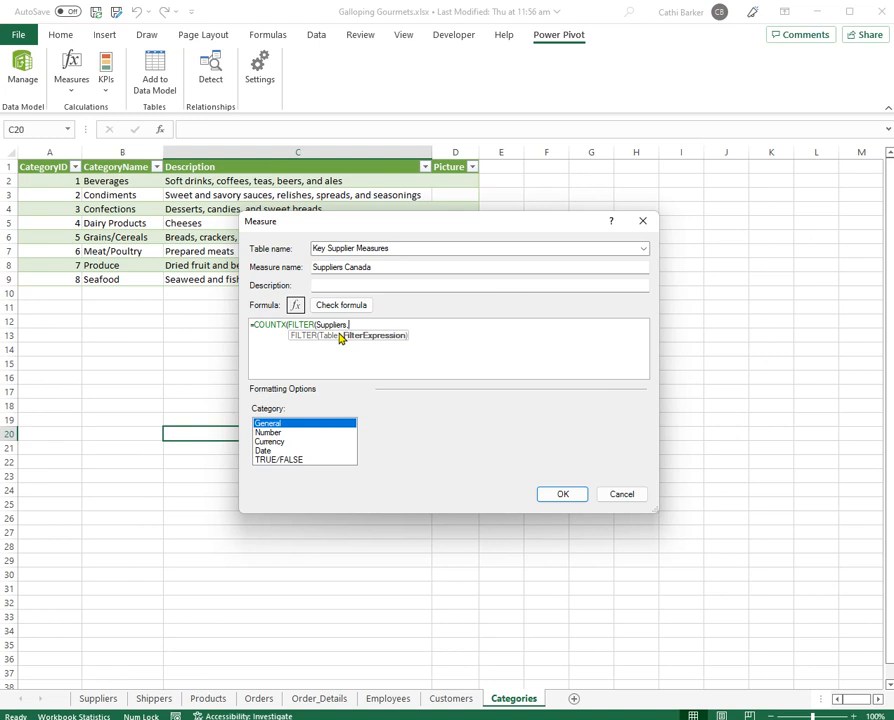
Add the filter condition Suppliers[Country]="Canada" and close the FILTER function, ready for the COUNTX expression.
type("coun")
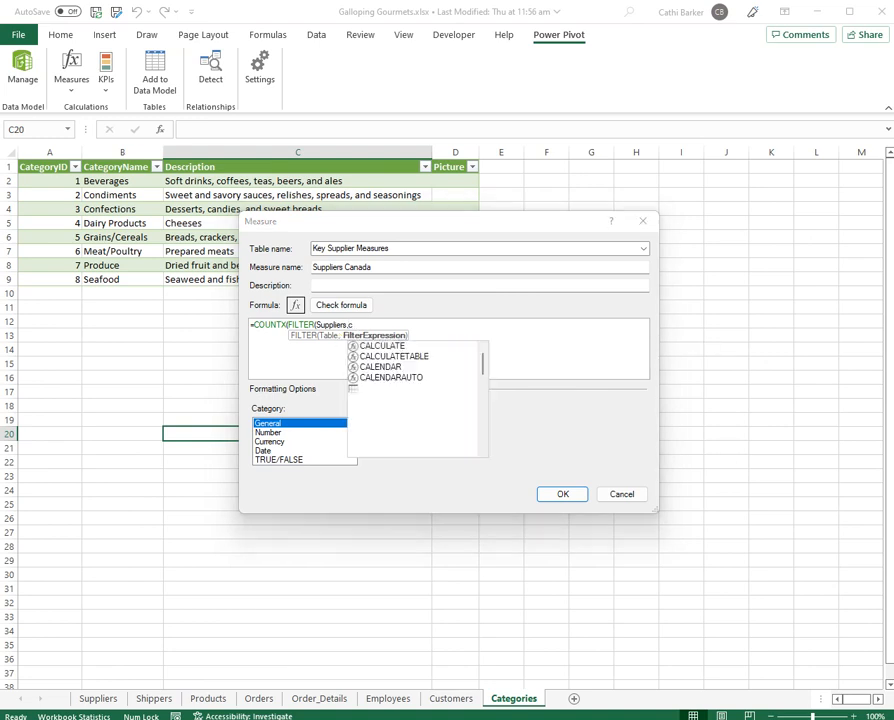
type("try")
key("Down")
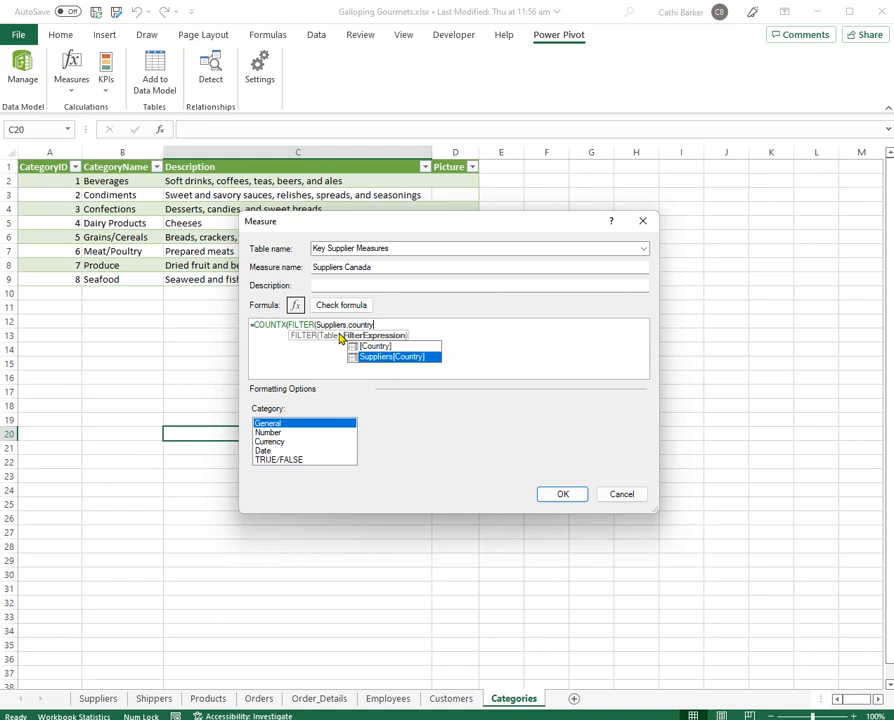
key("Tab")
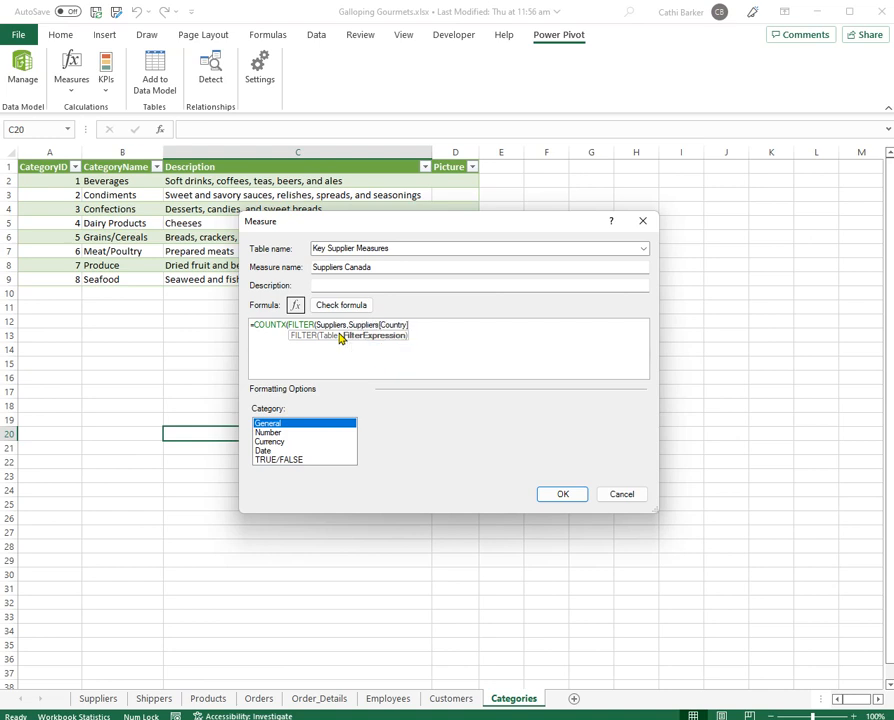
type("=\"Canda")
type("a\")")
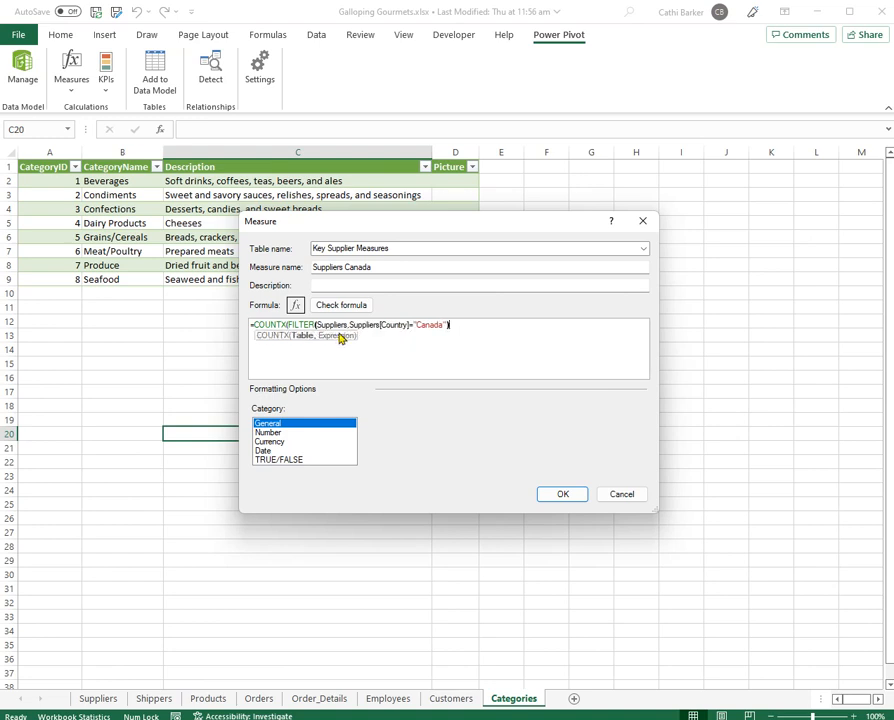
type(",")
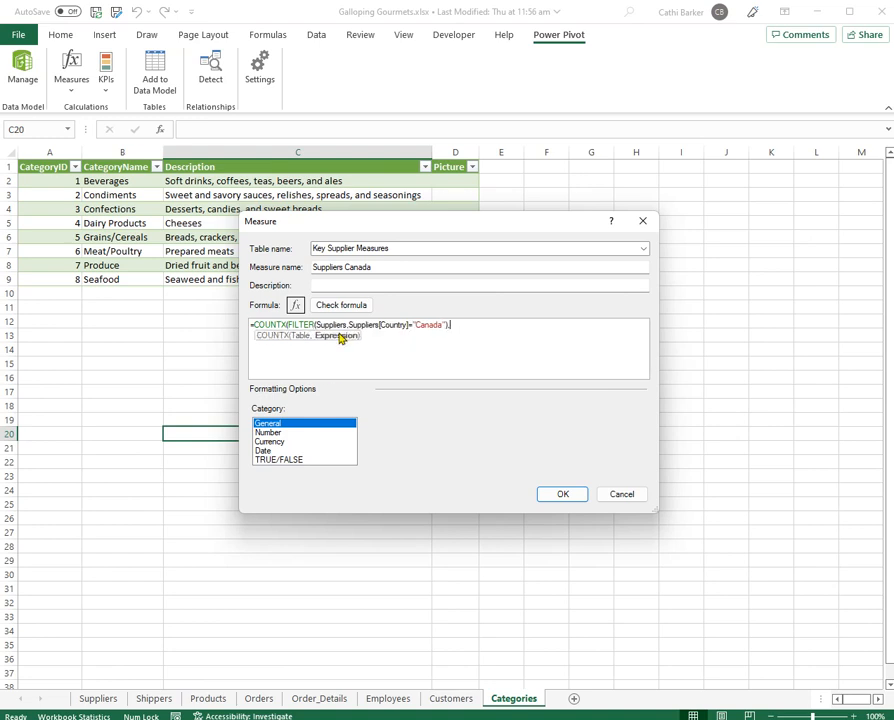
Complete the COUNTX formula with [SupplierID] and save the measure in Number format with zero decimal places.
type("supplier")
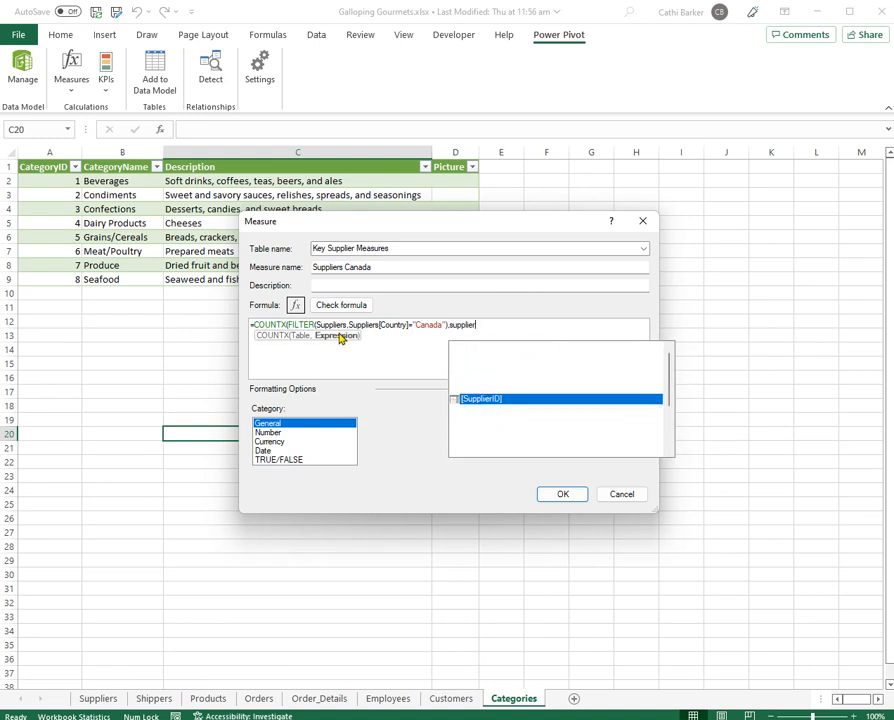
key("Tab")
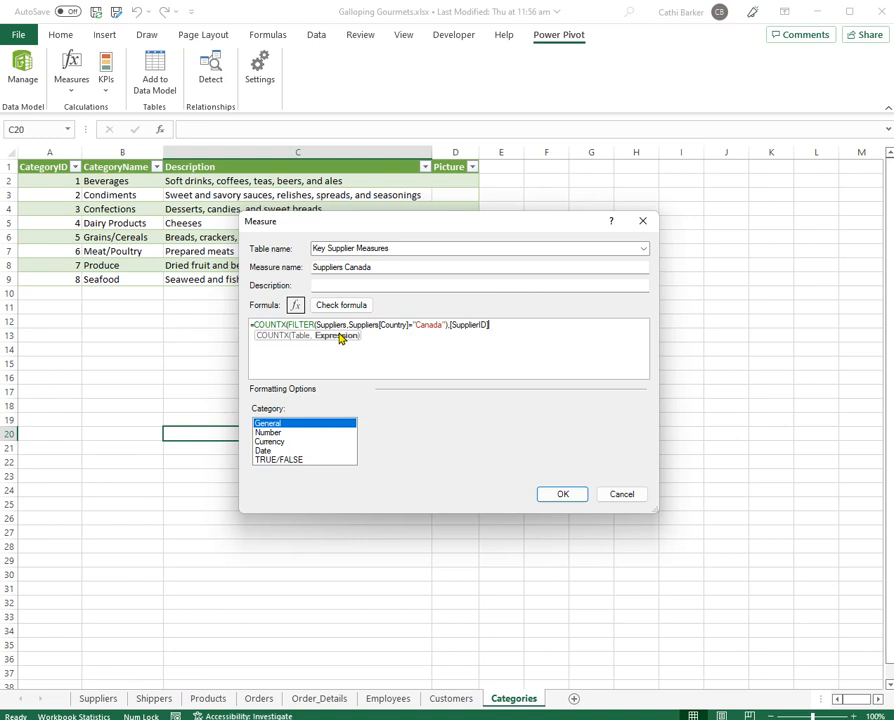
type(")")
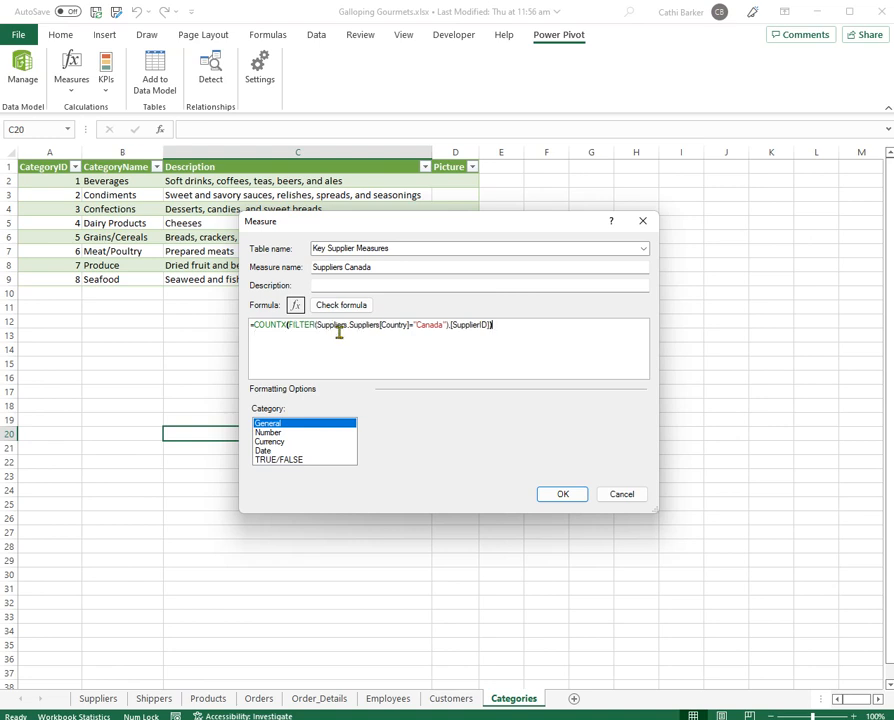
left_click(262, 433)
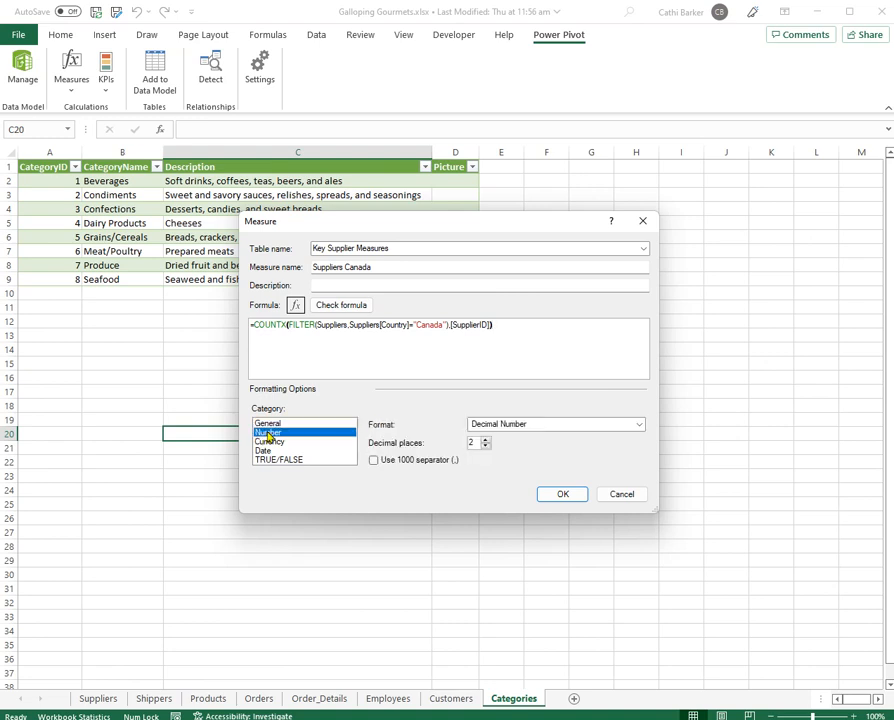
left_click(485, 446)
left_click(485, 446)
left_click(577, 500)
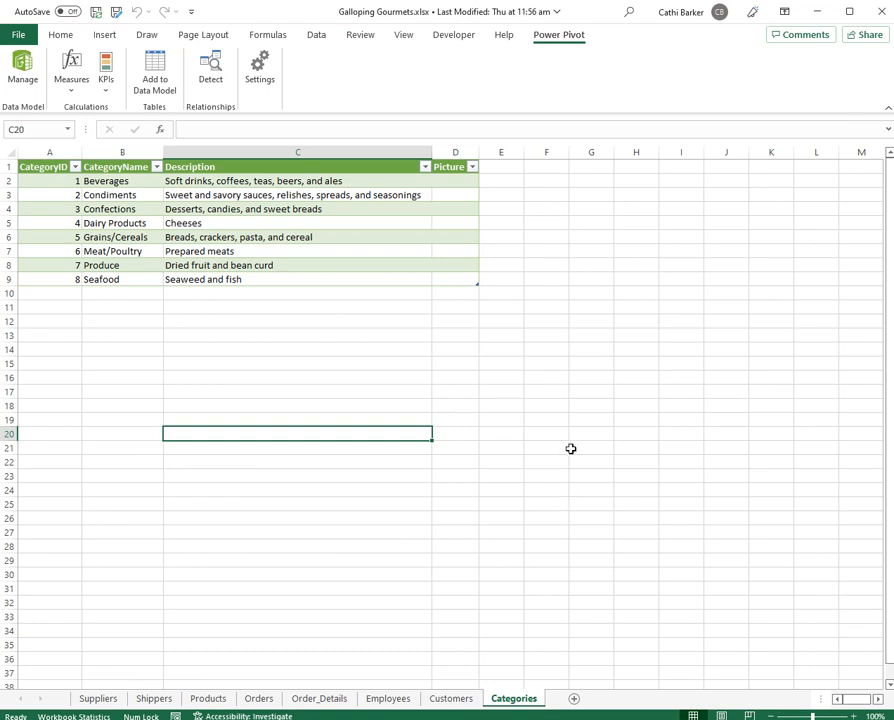
Start a new measure named Suppliers Without Web in the Key Supplier Measures table.
left_click(68, 98)
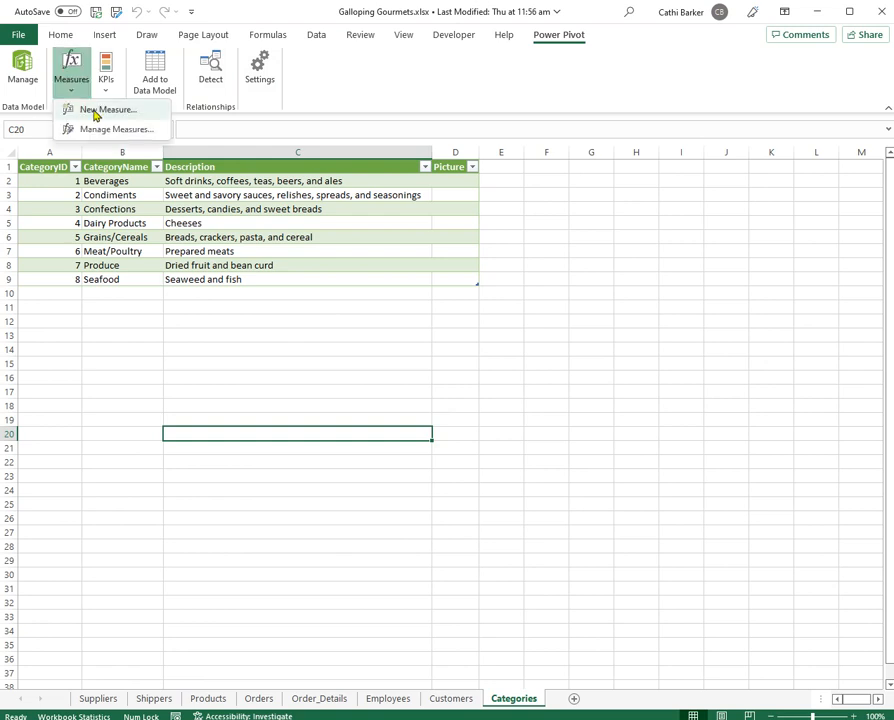
left_click(94, 110)
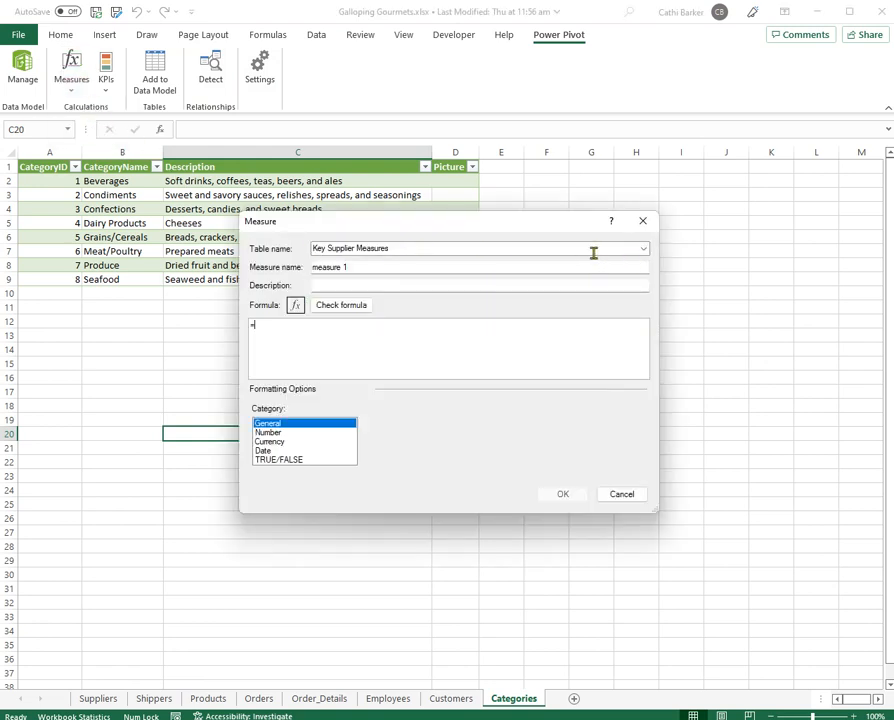
left_click(344, 266)
left_click_drag(344, 266, 306, 274)
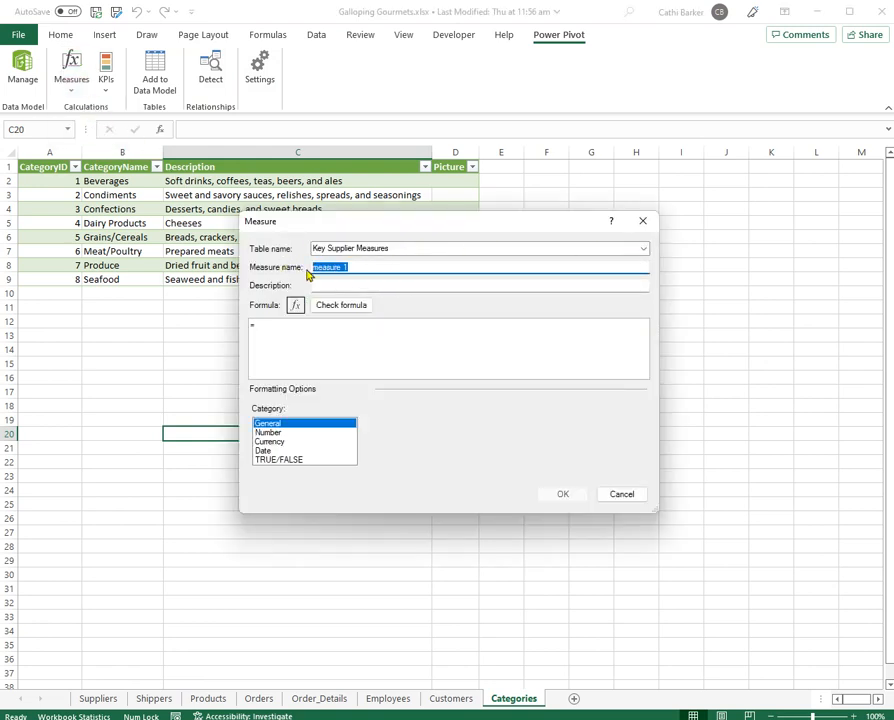
type("Suppliers Without Web")
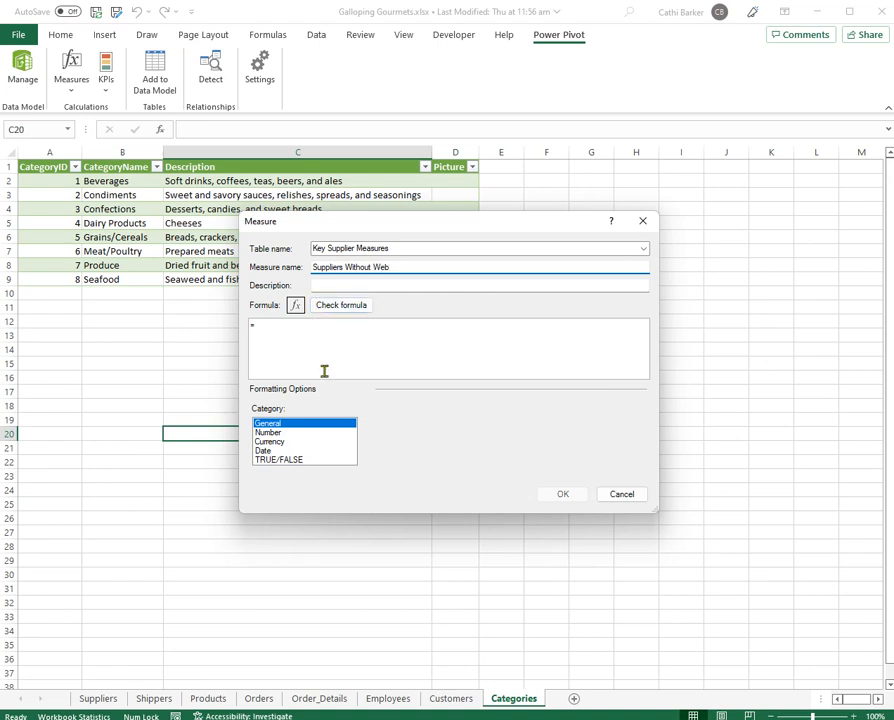
Begin the Suppliers Without Web formula with COUNTX and a nested FILTER on the Suppliers table.
left_click(307, 330)
type("coun")
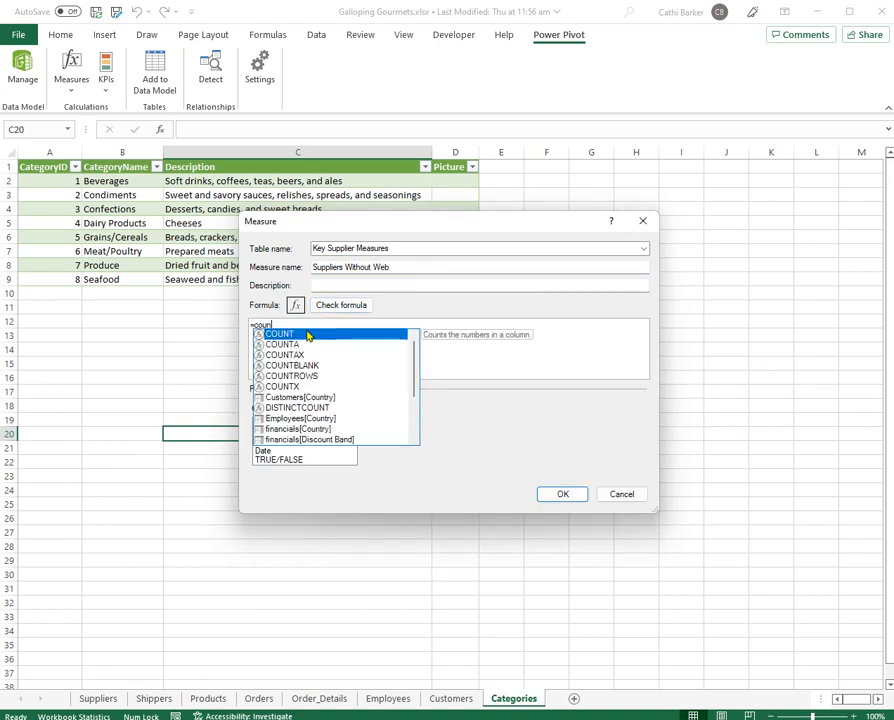
key("Down")
key("Down")
key("Down")
key("Down")
key("Down")
key("Tab")
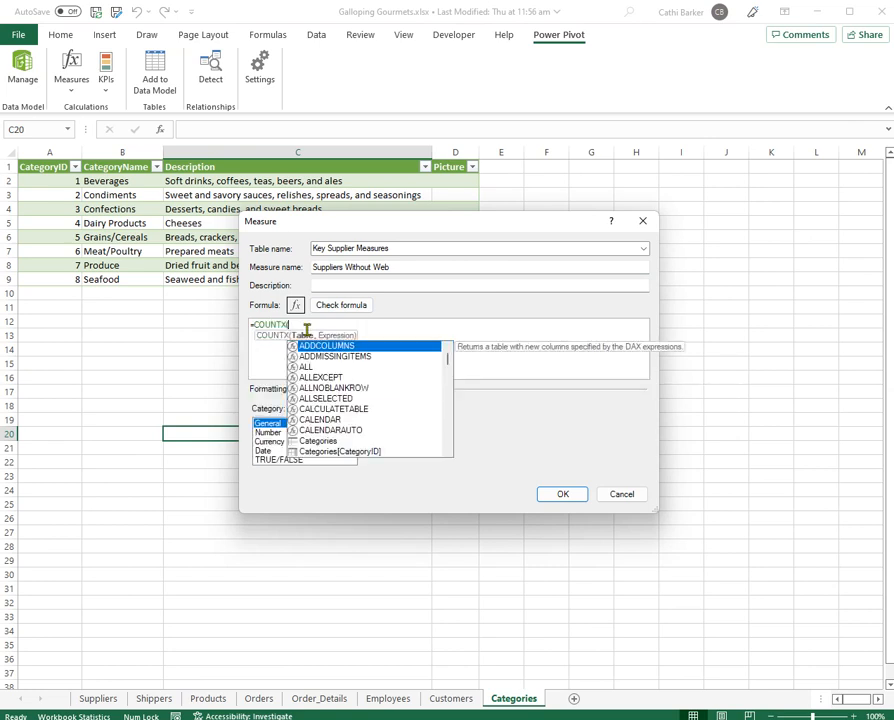
type("filter")
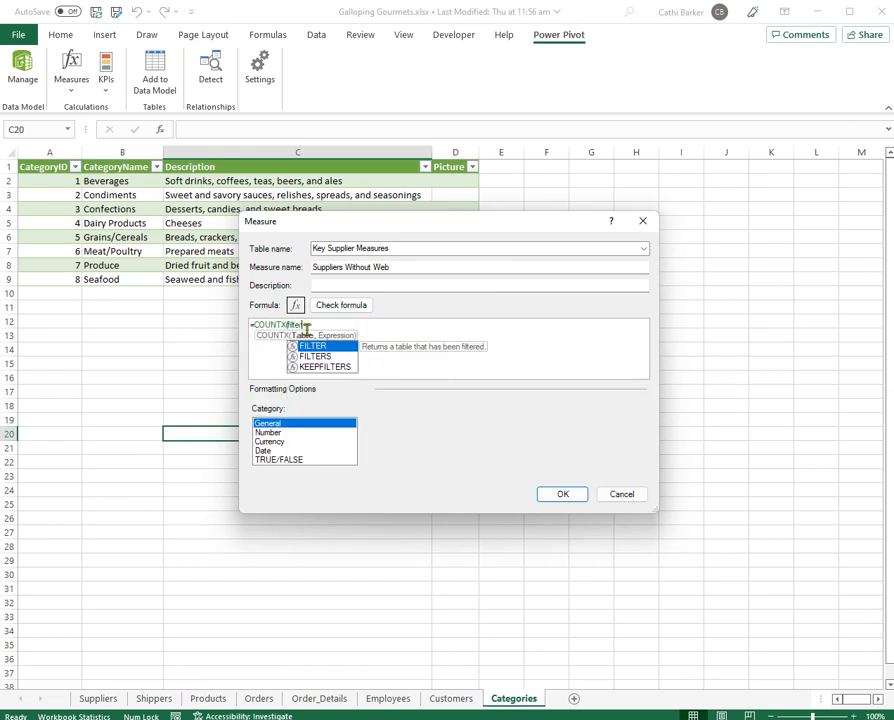
key("Tab")
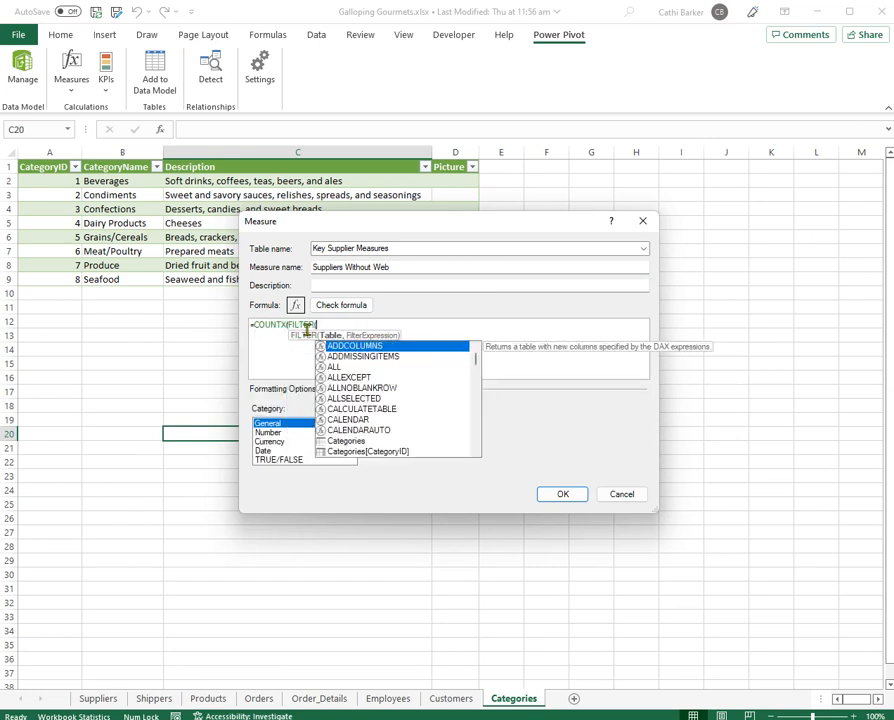
type("suppliers")
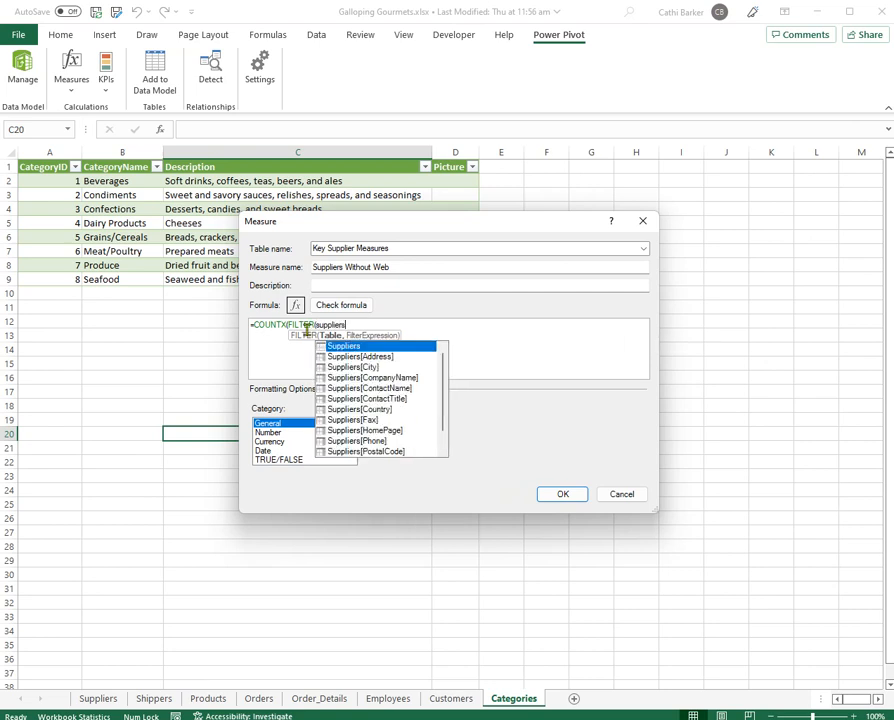
key("Tab")
type(",")
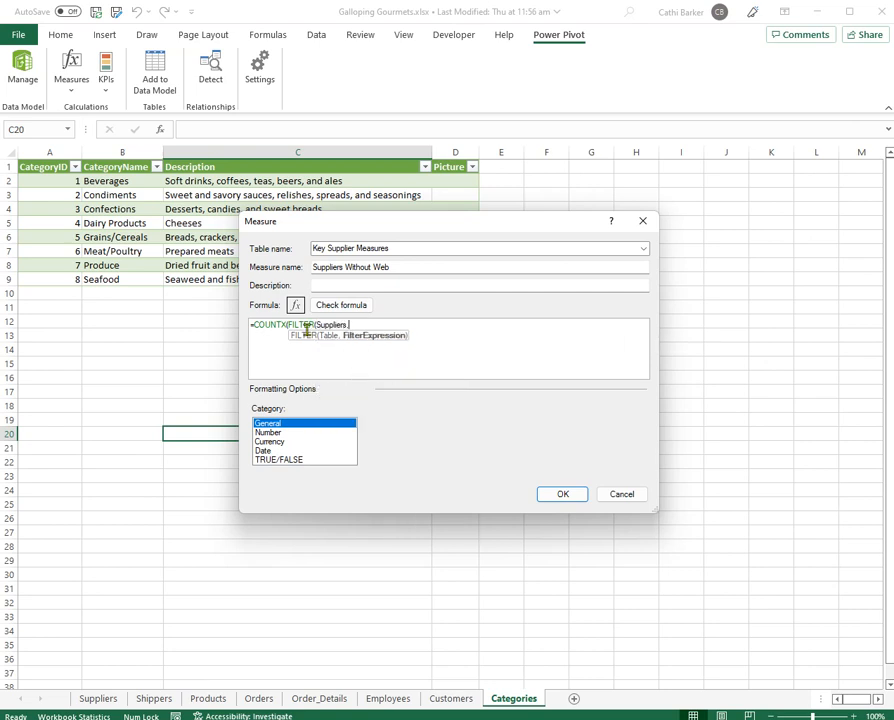
Add the filter condition Suppliers[HomePage]="" and close the FILTER function, ready for the COUNTX expression.
type("sup")
key("BackSpace")
key("BackSpace")
key("BackSpace")
type("home")
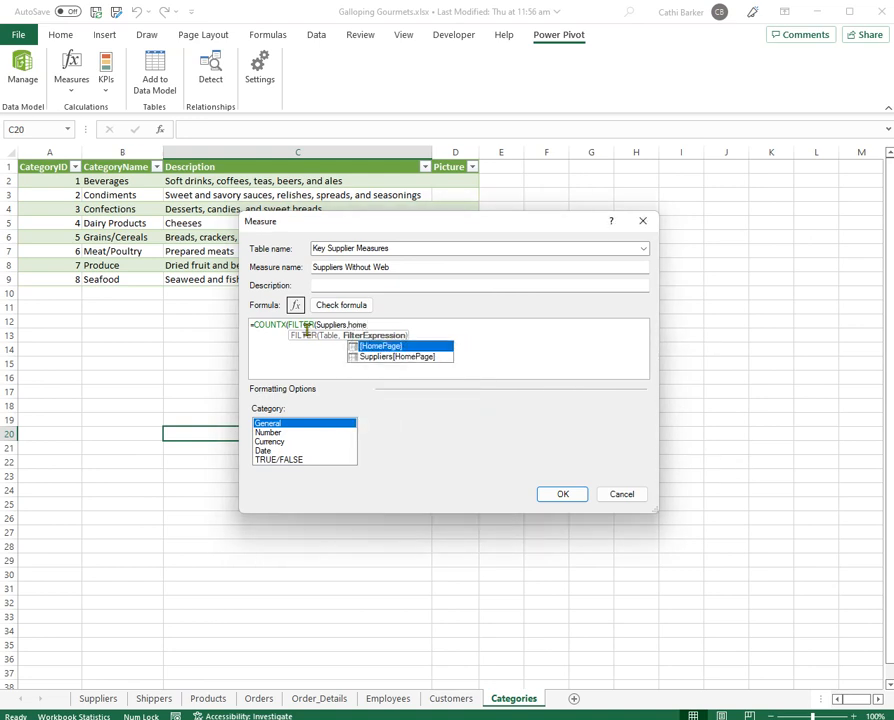
key("Down")
key("Tab")
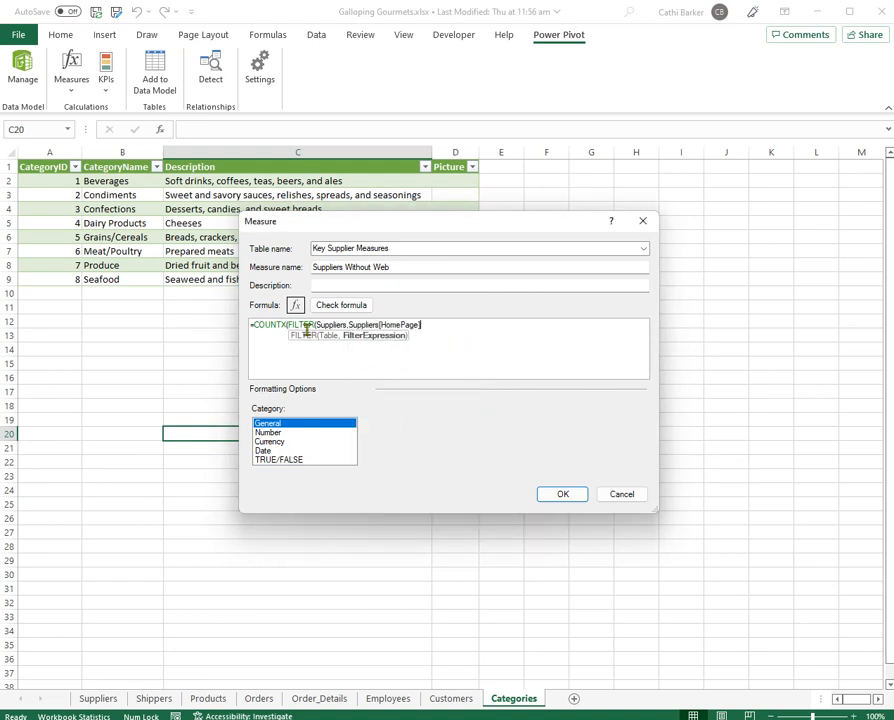
type("=\"\")")
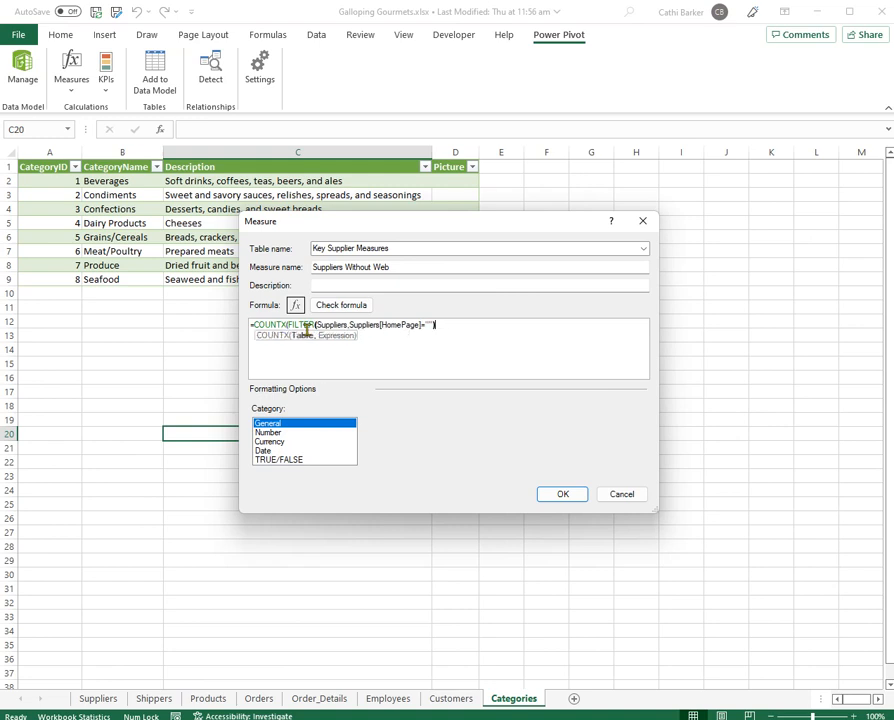
type(",")
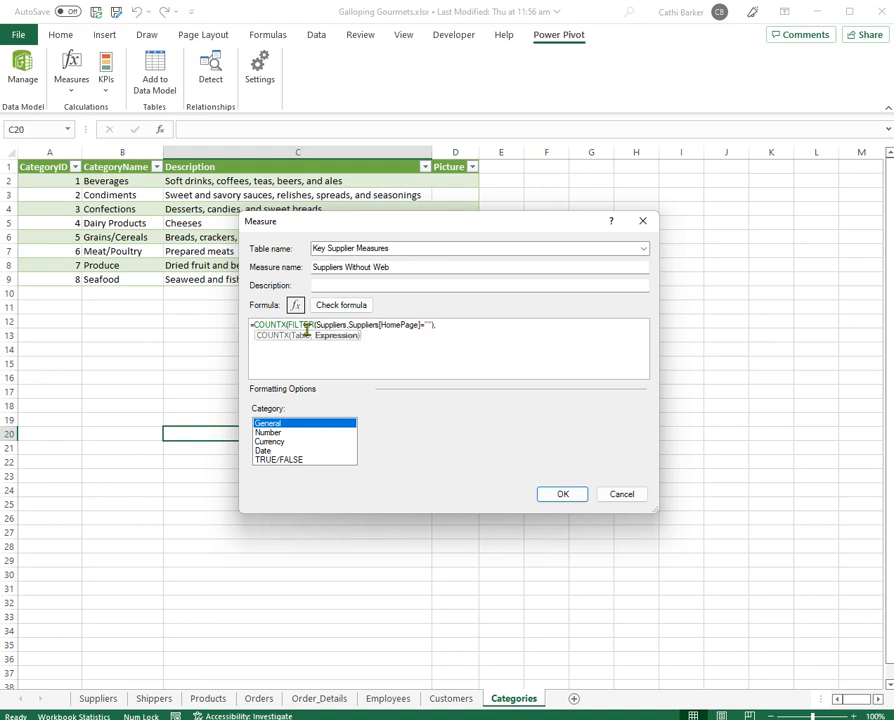
Finish the Suppliers Without Web formula with [SupplierID] as the COUNTX expression and save it in Number format with zero decimals.
type("[SupplierID]")
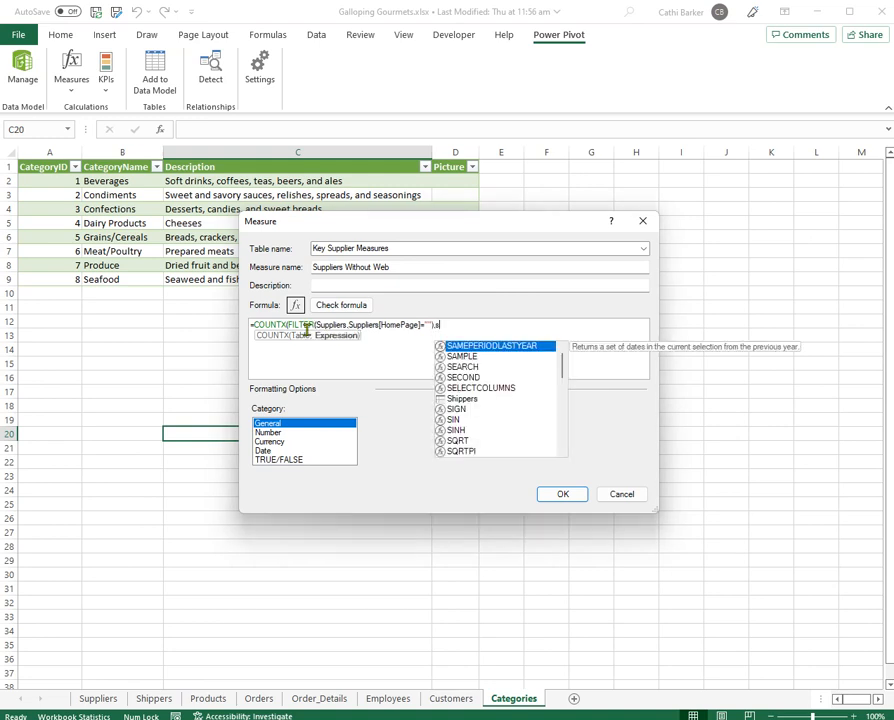
key("Tab")
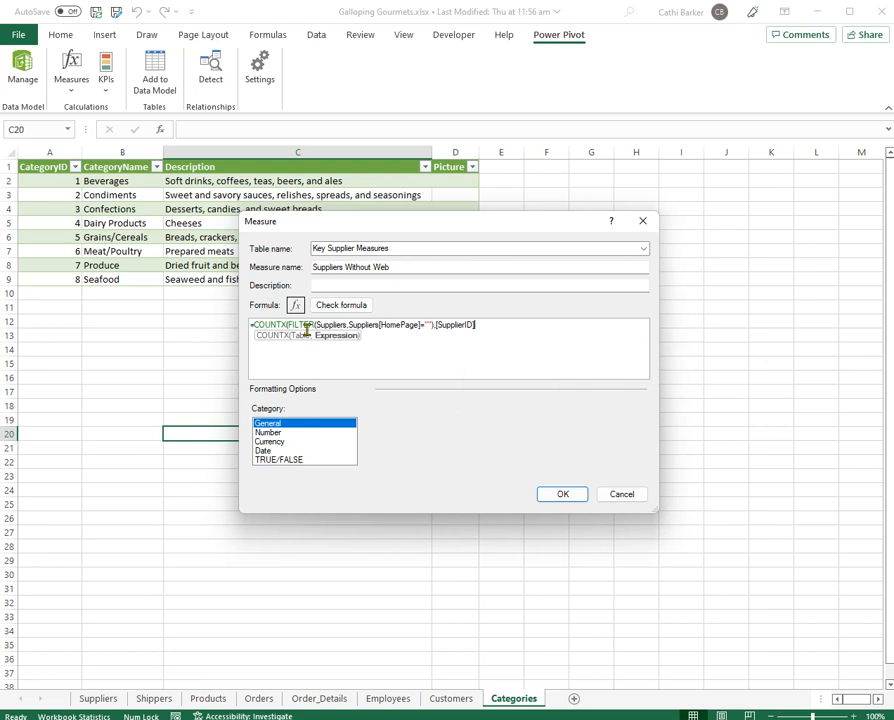
type(")")
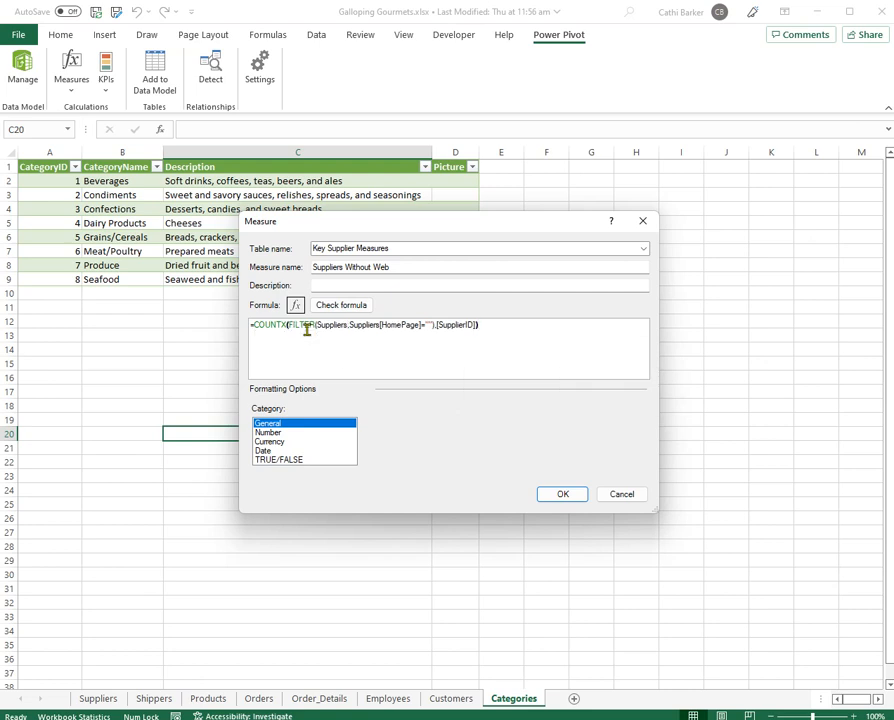
left_click(269, 432)
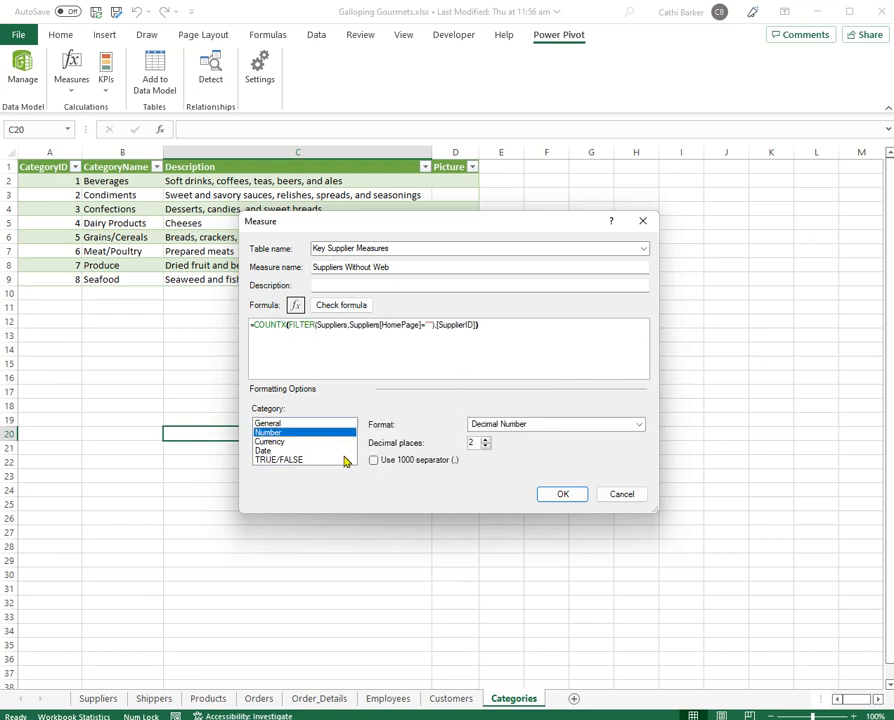
left_click(484, 447)
left_click(484, 447)
left_click(565, 494)
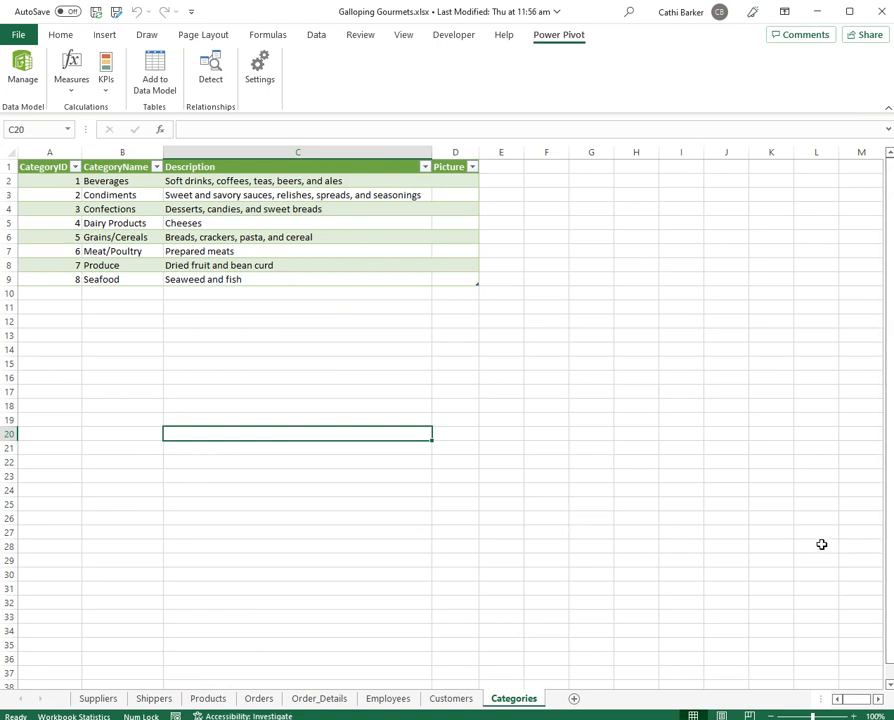
Review the list of all measures with the Manage Measures window widened enough to read the full formulas, and close it.
left_click(72, 88)
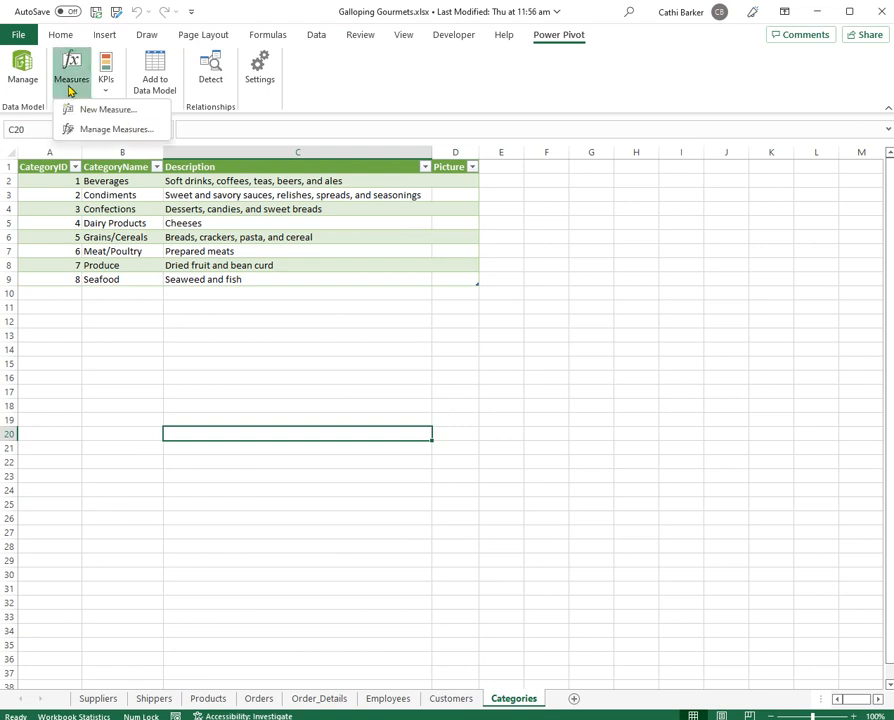
left_click(108, 130)
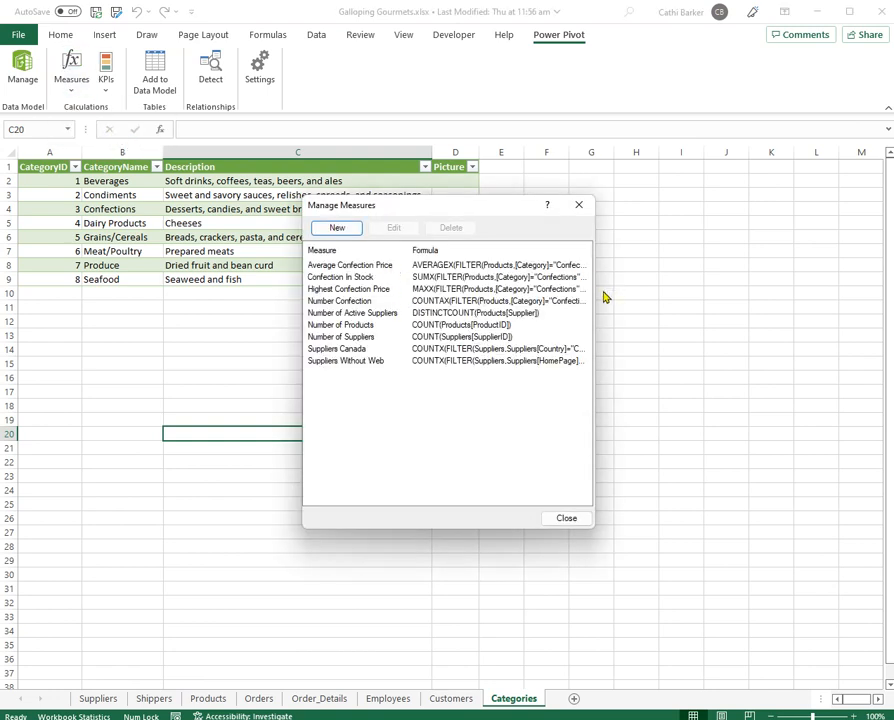
left_click_drag(594, 294, 768, 298)
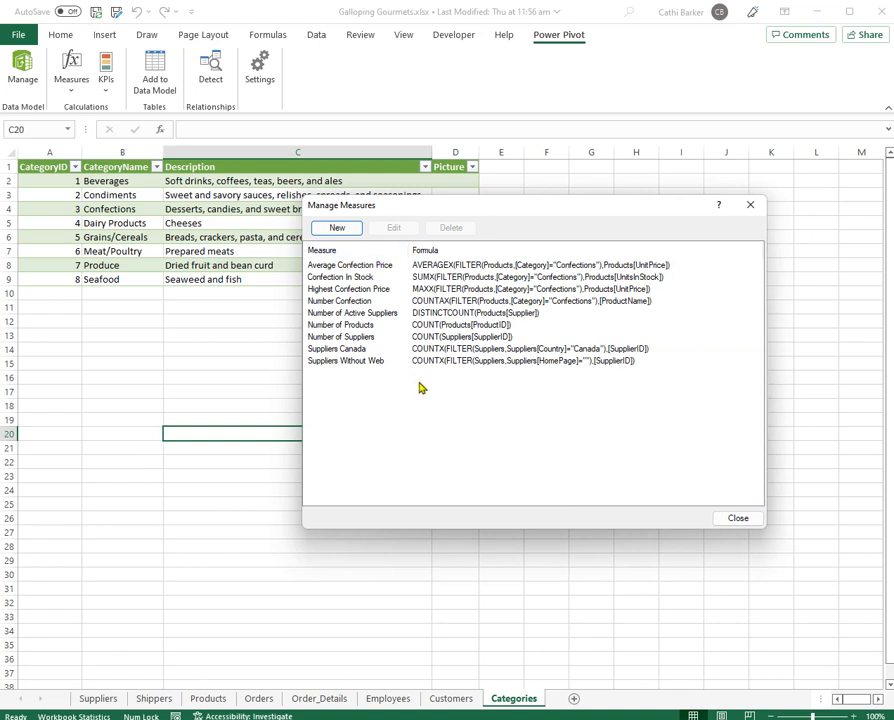
left_click(737, 519)
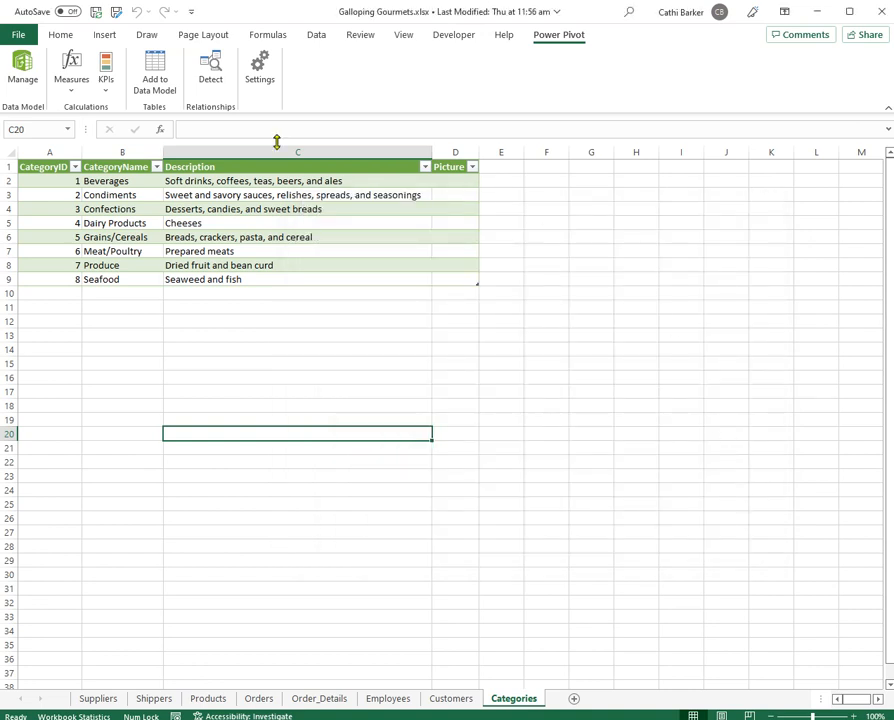
Inspect the Key Supplier Measures table in the Power Pivot window with a taller calculation area and a wider measure column.
left_click(22, 66)
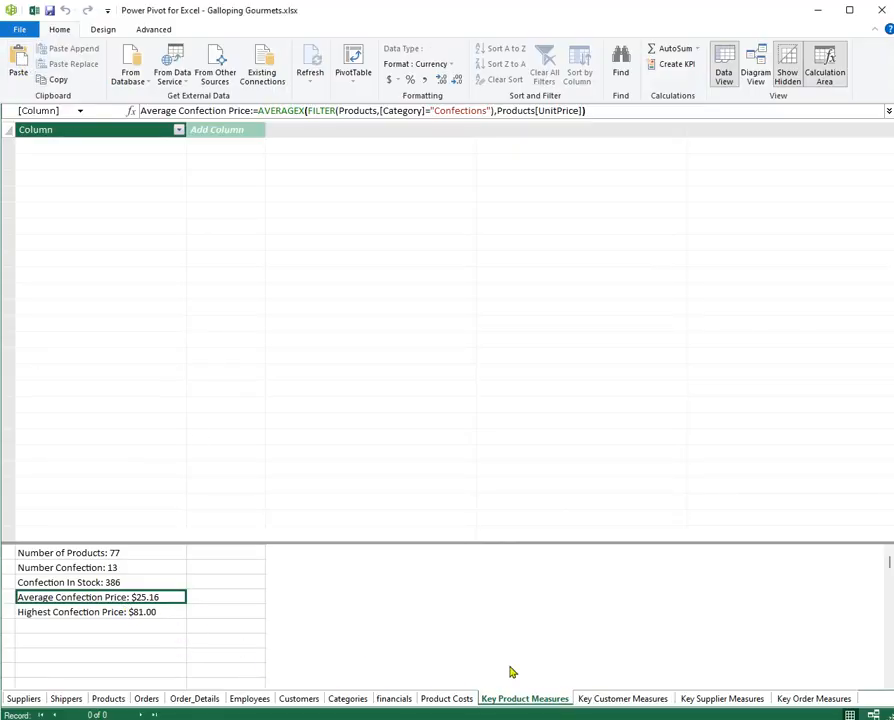
left_click(596, 702)
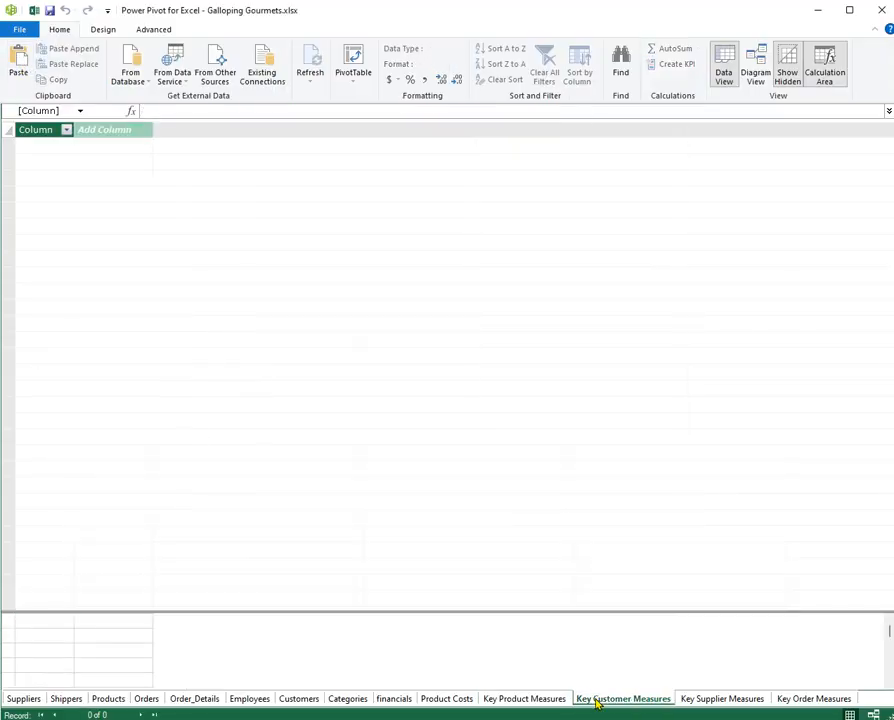
left_click(708, 701)
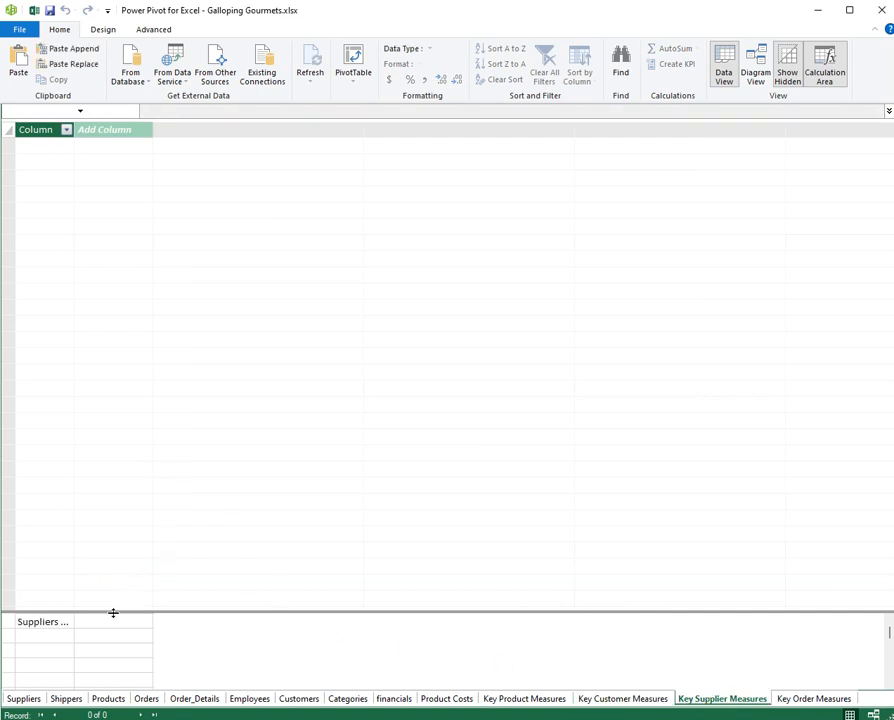
left_click_drag(114, 612, 110, 546)
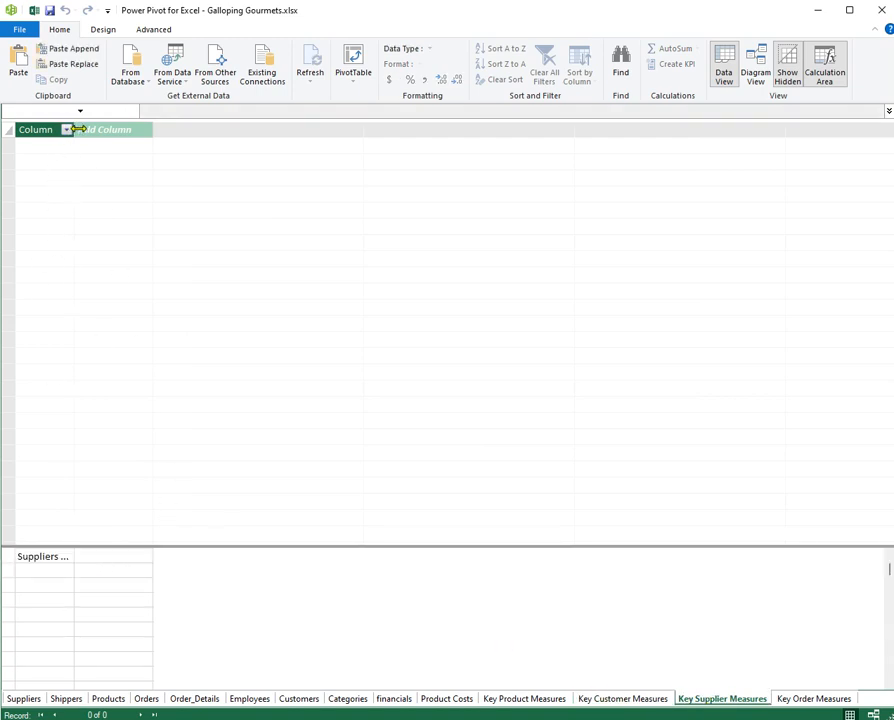
left_click_drag(78, 130, 192, 130)
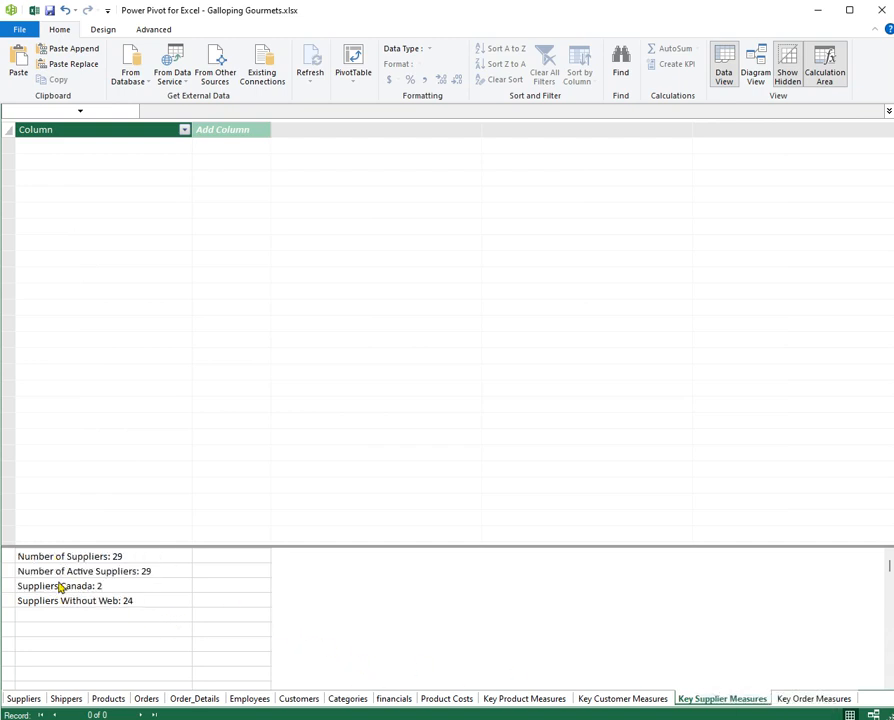
left_click(118, 557)
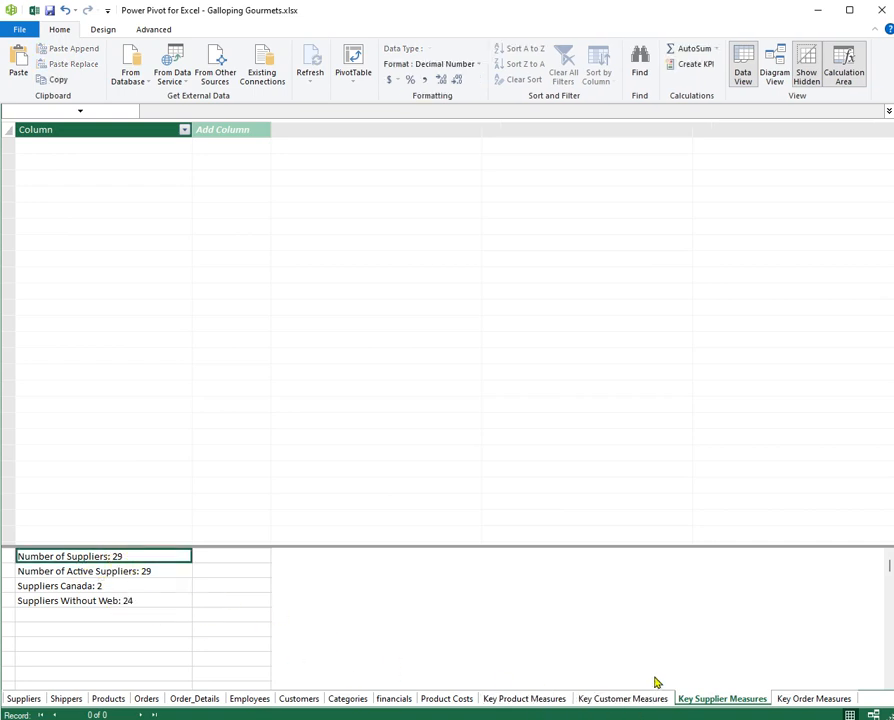
Check the Key Order Measures and Key Customer Measures tables, and widen the Key Product Measures column to read its measures.
left_click(795, 700)
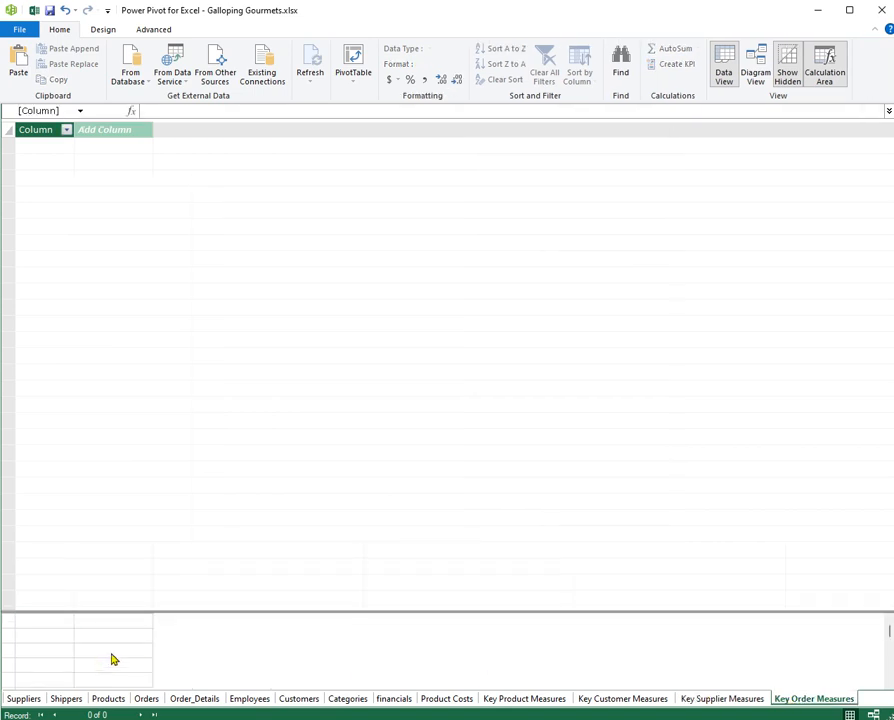
left_click(651, 701)
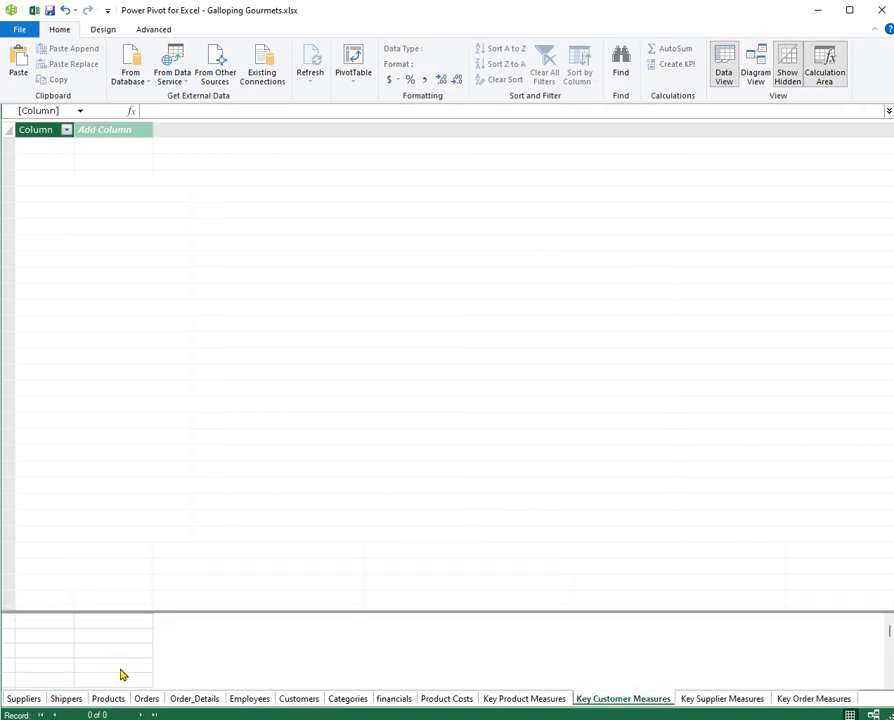
left_click(541, 701)
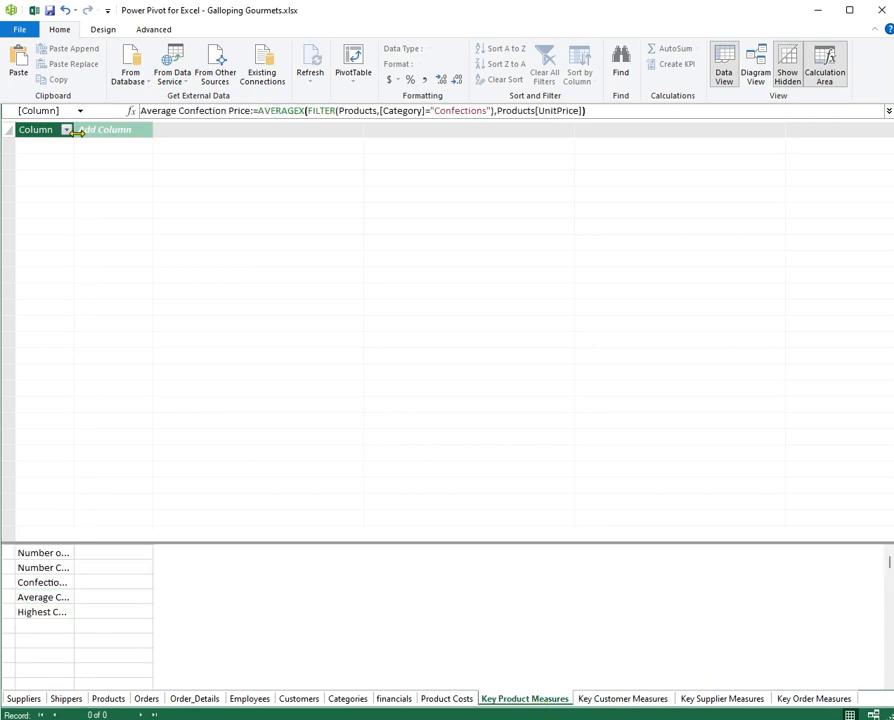
left_click_drag(120, 133, 182, 133)
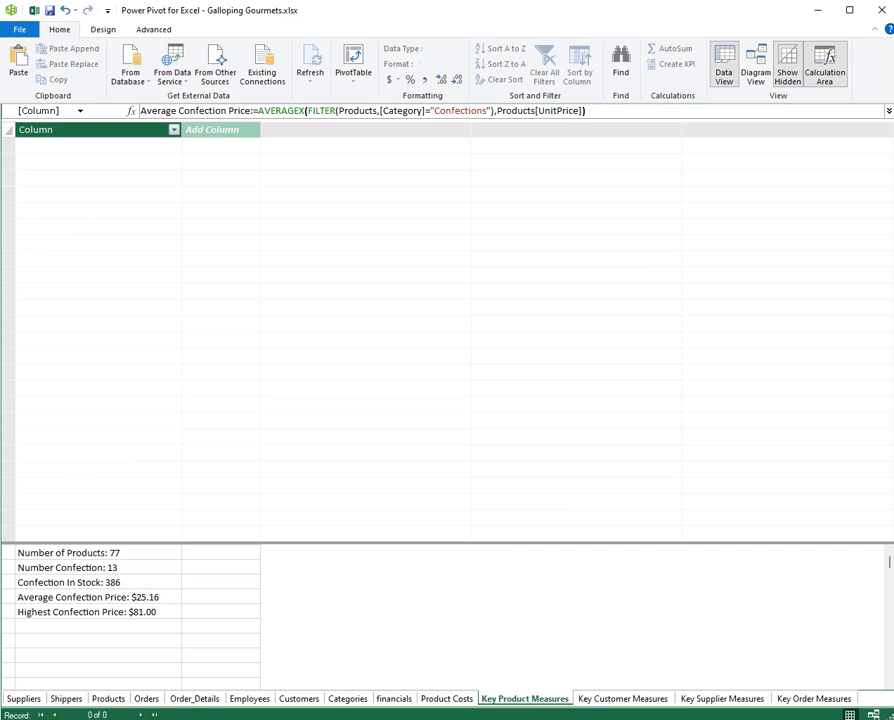
Switch back to the Excel workbook and start a new measure named Total Units Sold in the Key Order Measures table.
left_click(34, 10)
left_click(77, 95)
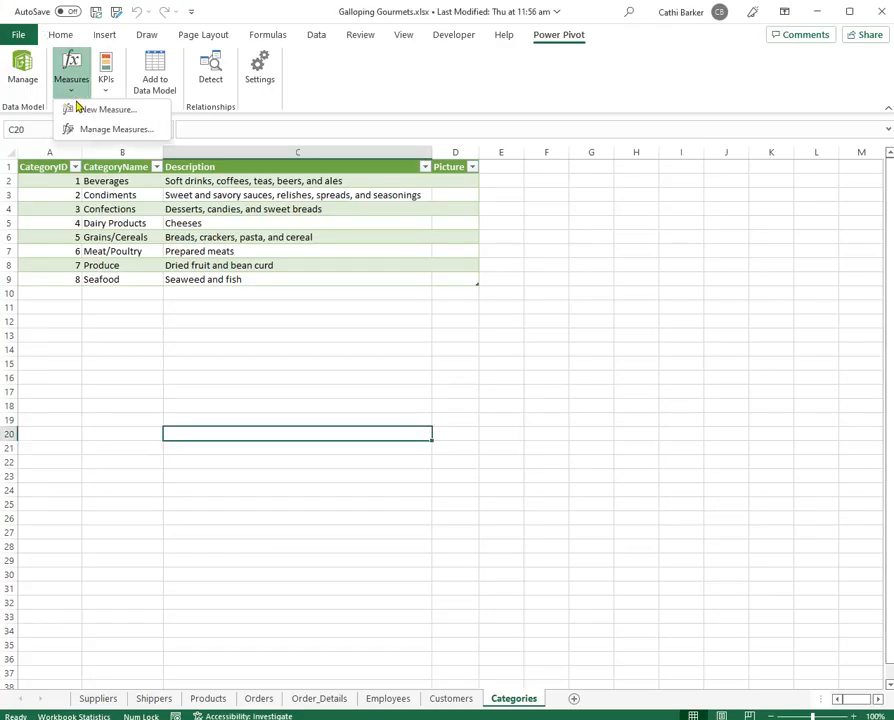
left_click(128, 110)
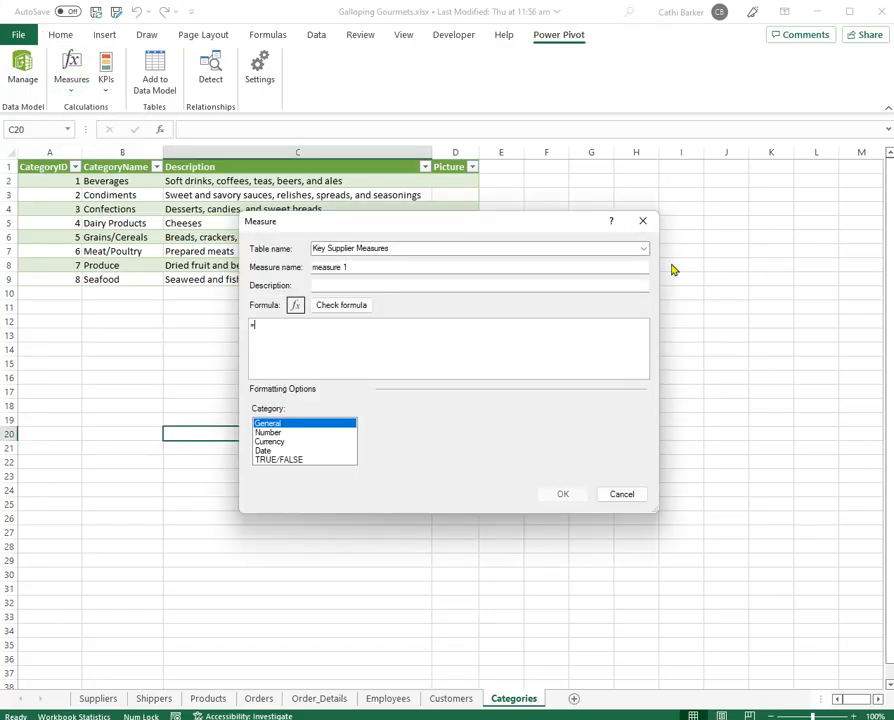
left_click(643, 249)
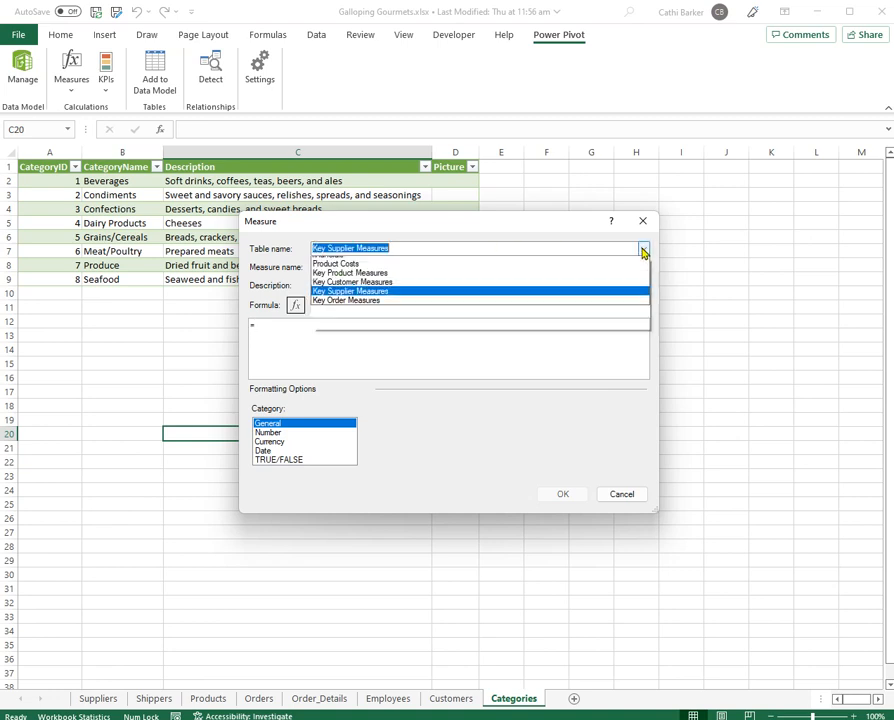
left_click(486, 380)
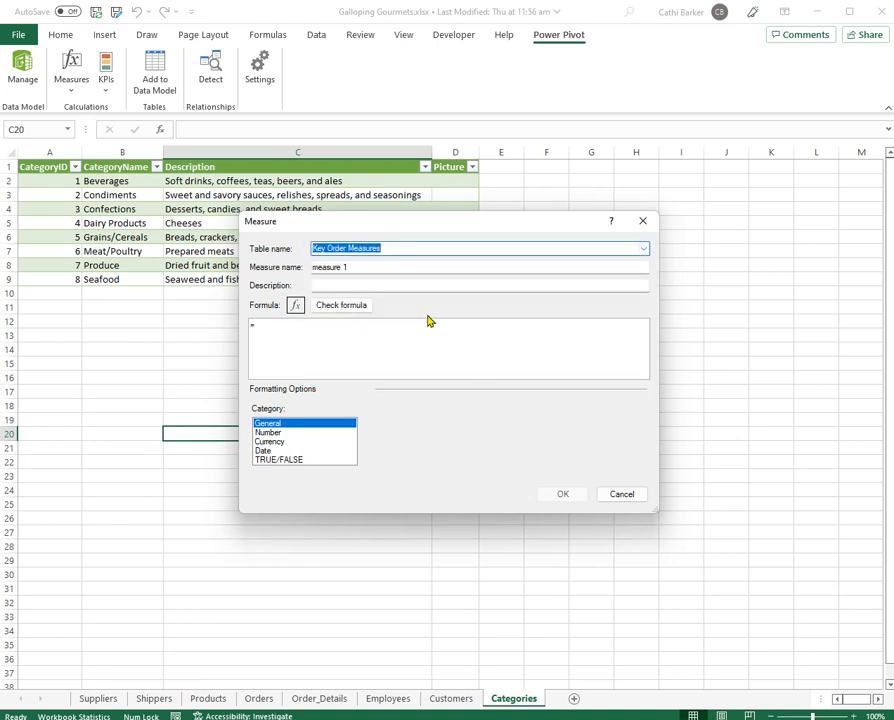
left_click(374, 266)
left_click_drag(374, 266, 324, 268)
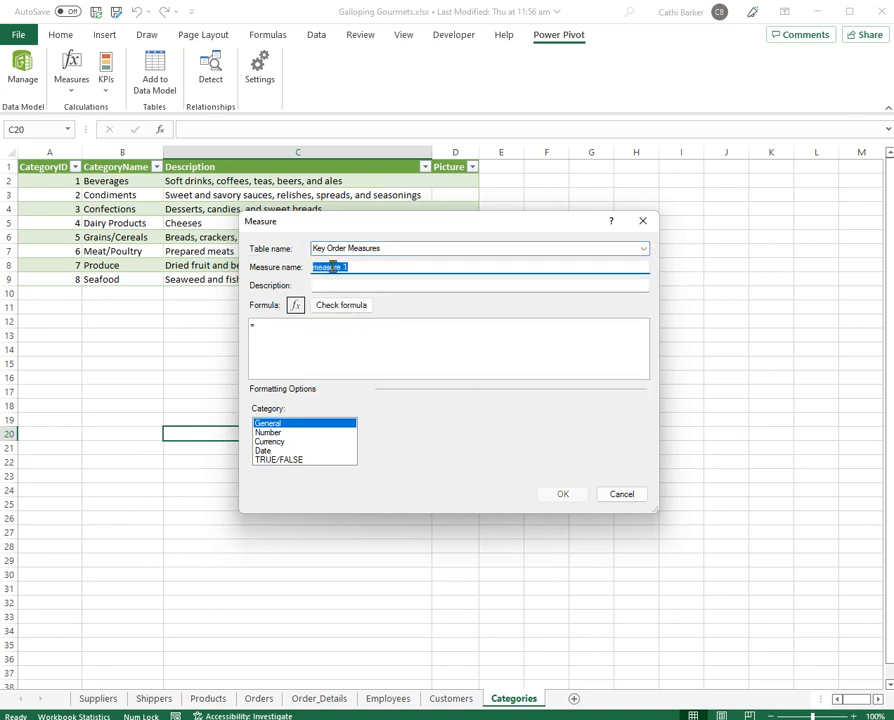
type("Total Units Sold")
Enter the Total Units Sold formula as =SUM(financials[Units Sold]).
left_click(277, 329)
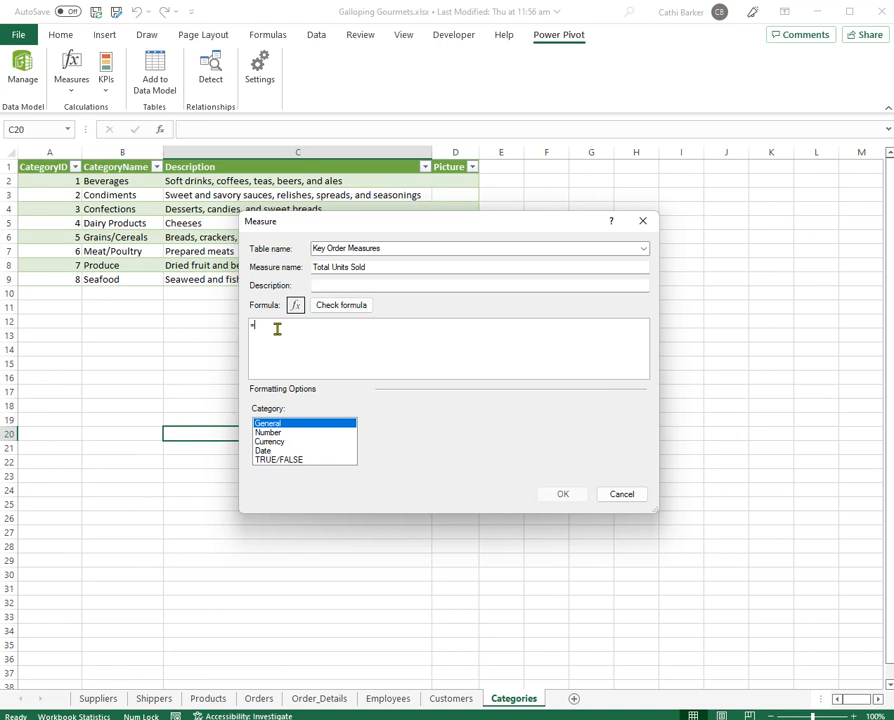
type("sum")
key("Tab")
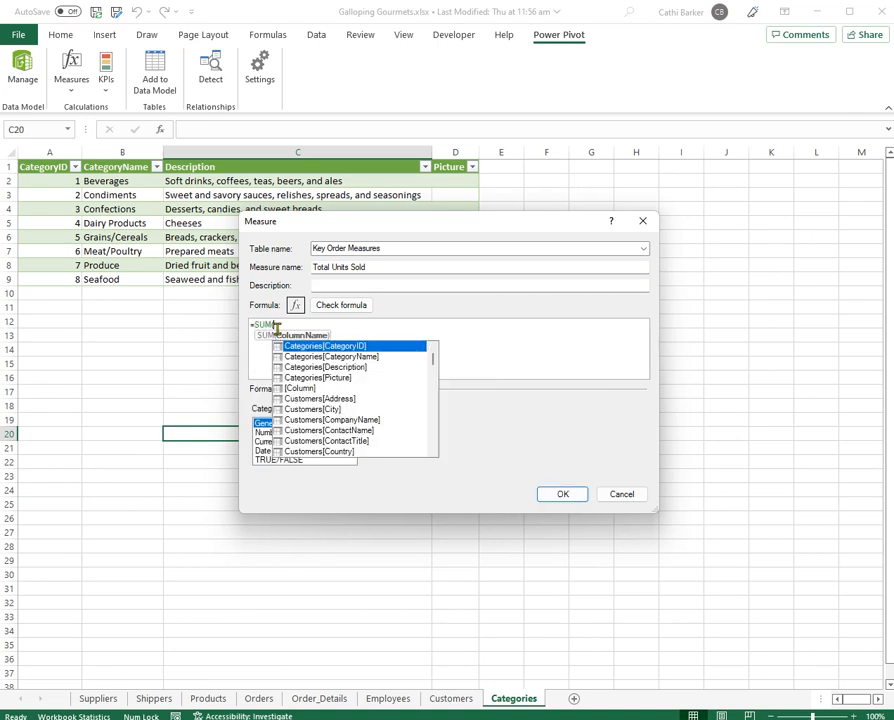
type("units")
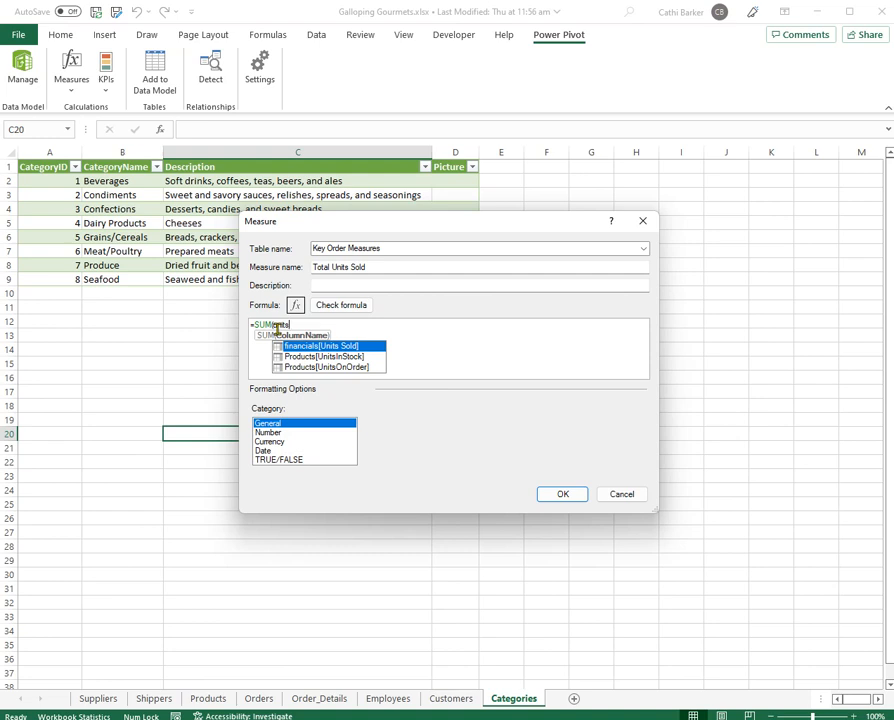
key("Tab")
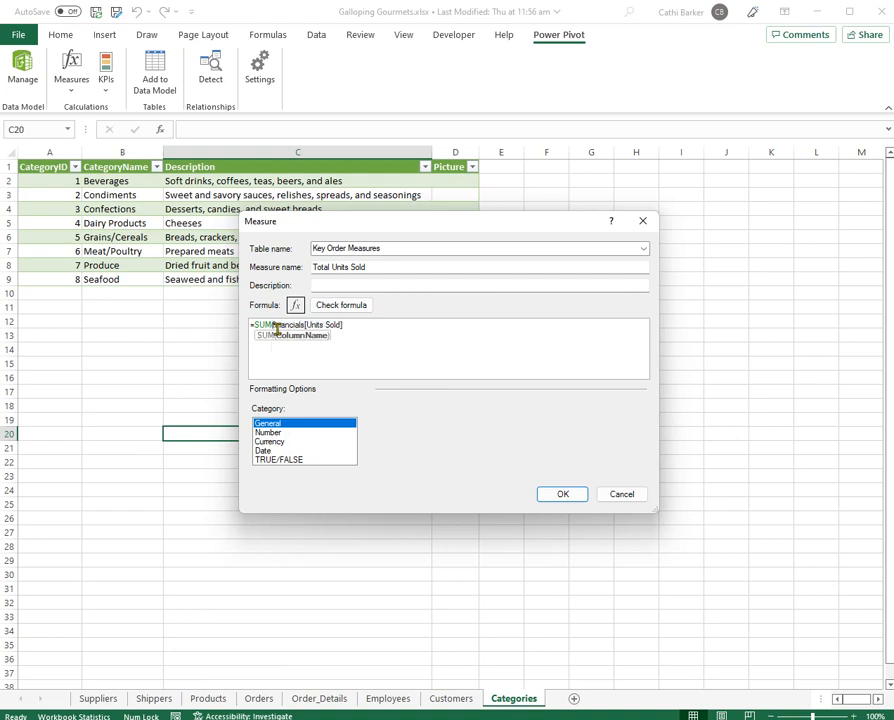
type(")")
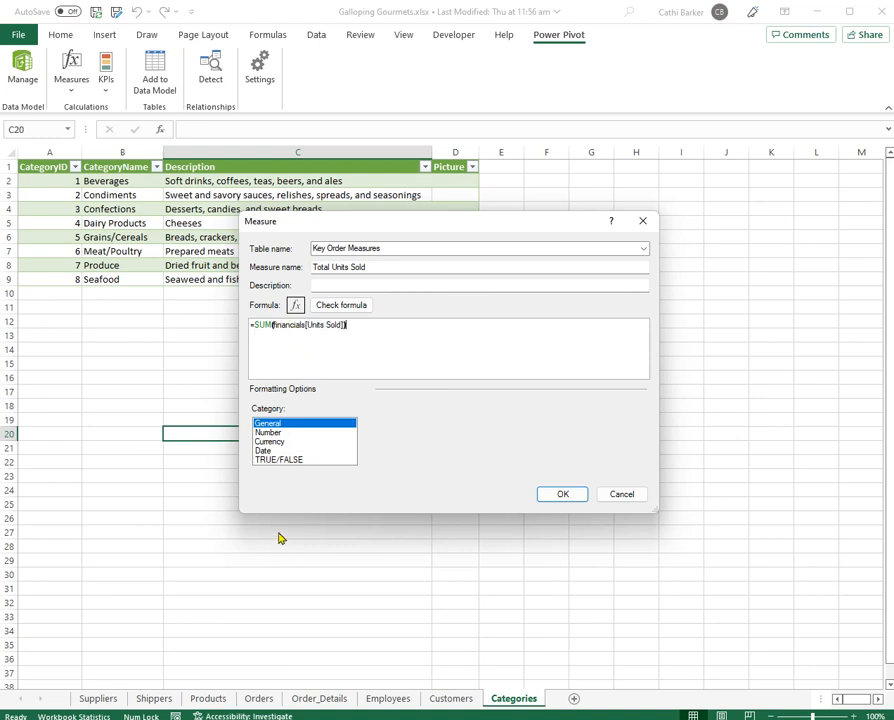
Format Total Units Sold as a decimal Number with zero decimal places and save the measure.
left_click(263, 433)
left_click(485, 446)
left_click(485, 446)
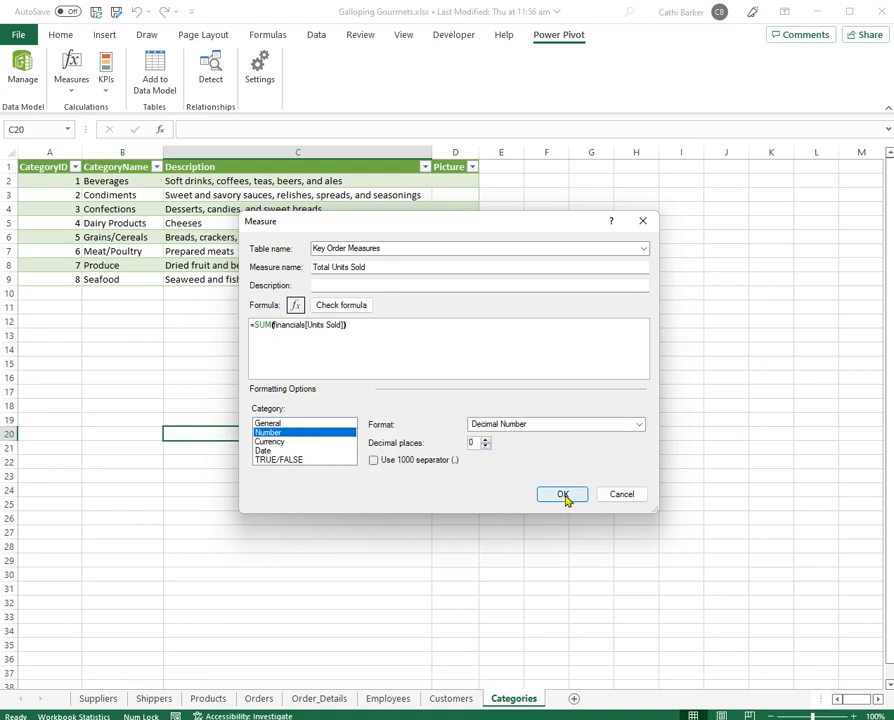
left_click(563, 495)
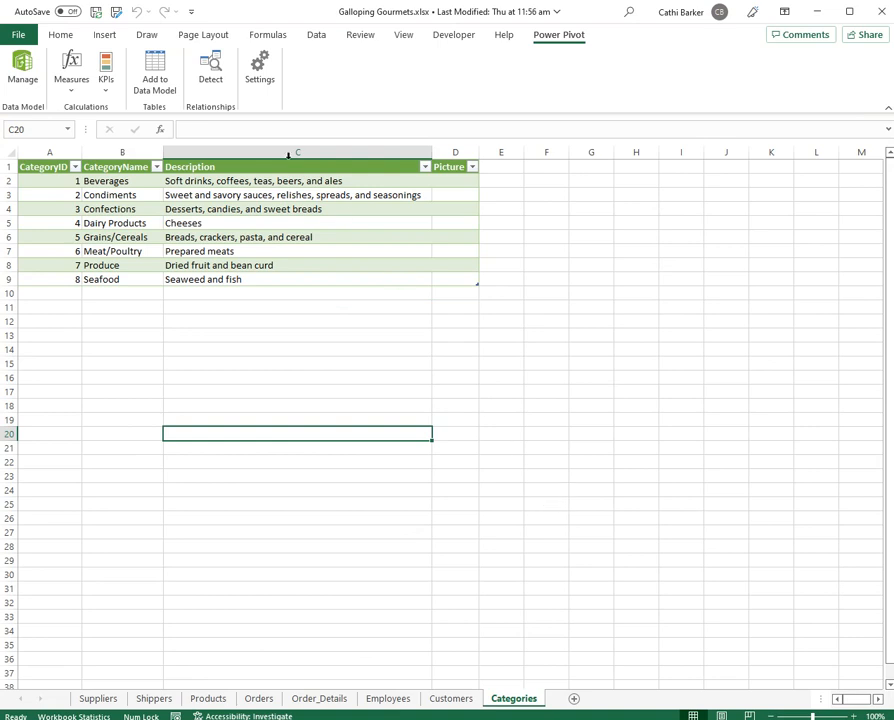
Start another new measure in the Key Order Measures table and name it Total Gross Sales.
left_click(67, 90)
left_click(126, 112)
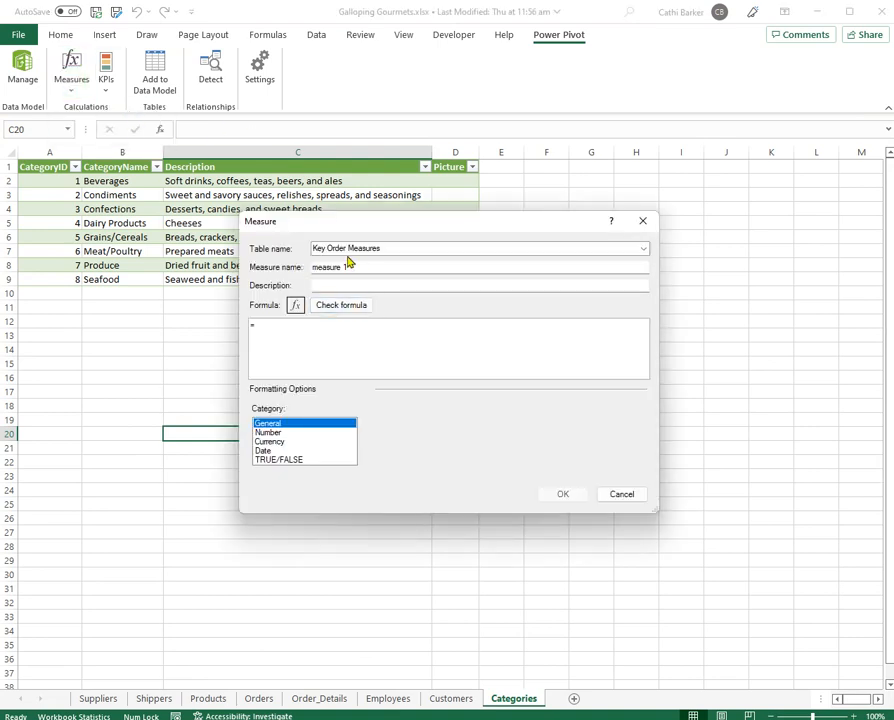
left_click_drag(358, 266, 232, 266)
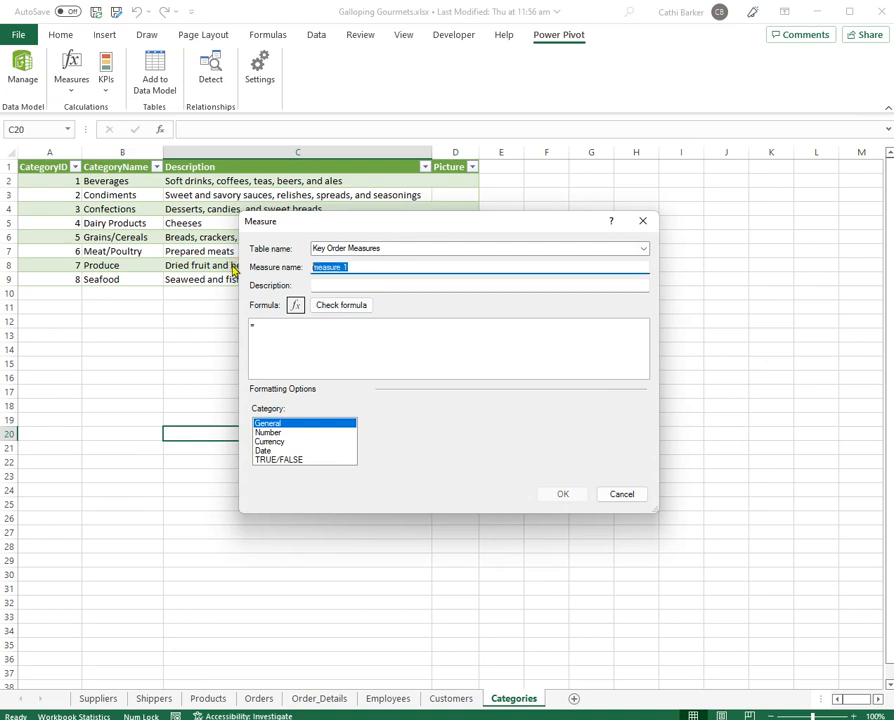
type("Tot")
Enter the Total Gross Sales formula as =SUM(financials[Gross Sales]), format it as Currency and save the measure.
type("SUM(")
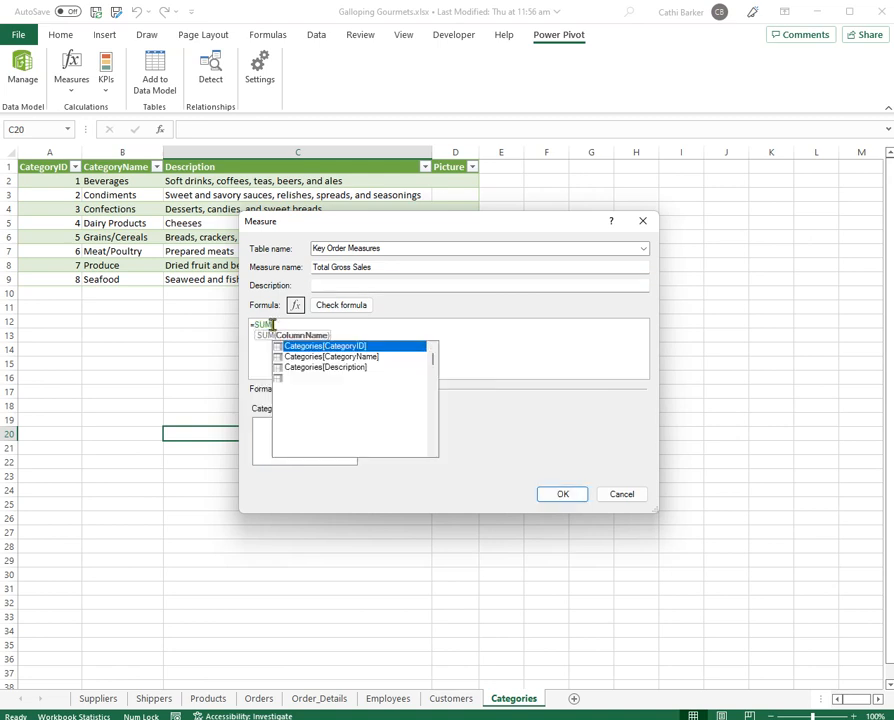
type("gross")
key("Tab")
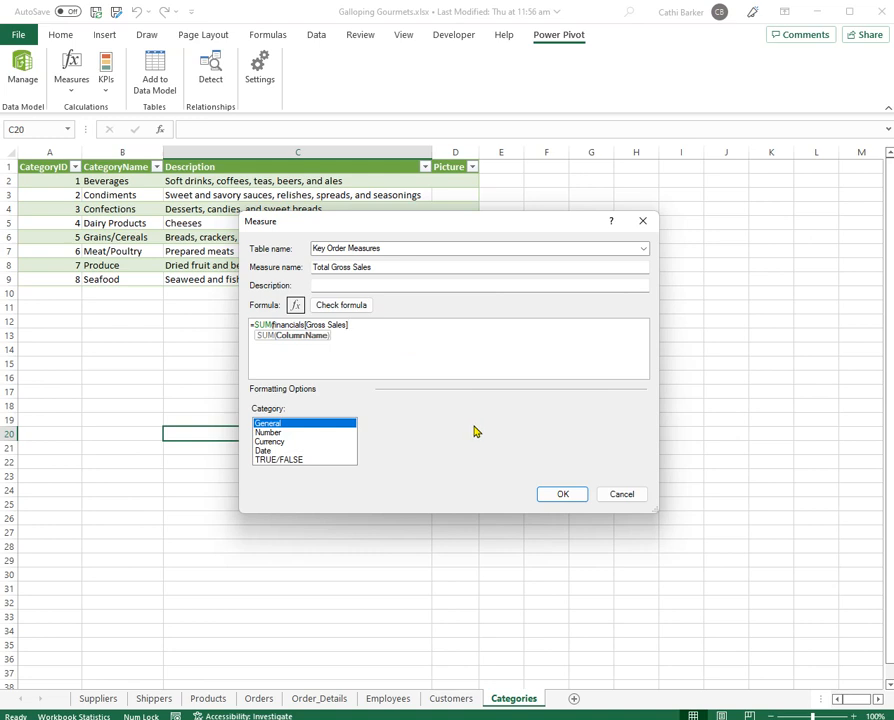
type(")")
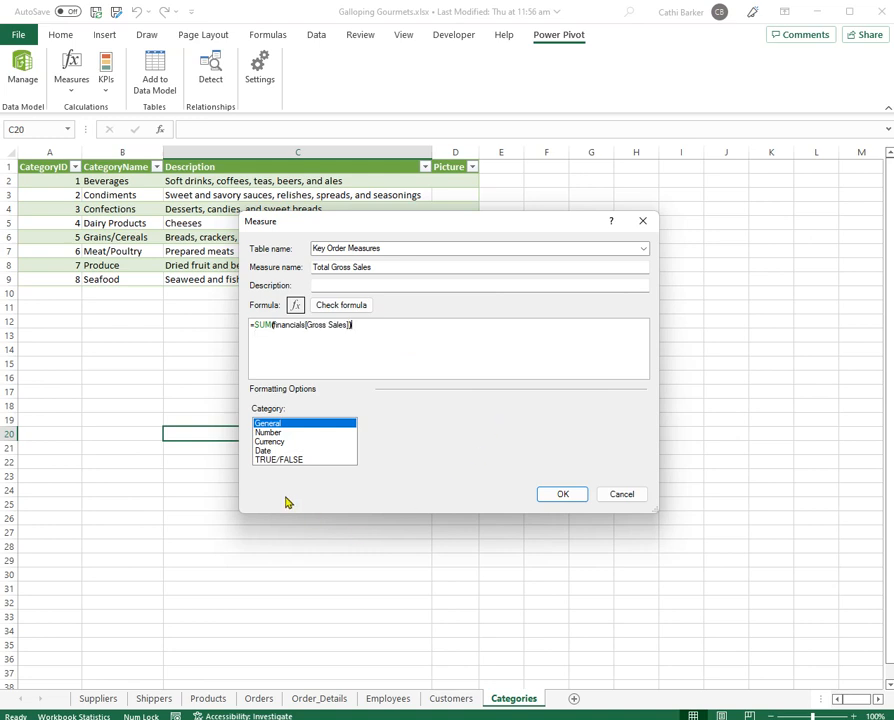
left_click(274, 442)
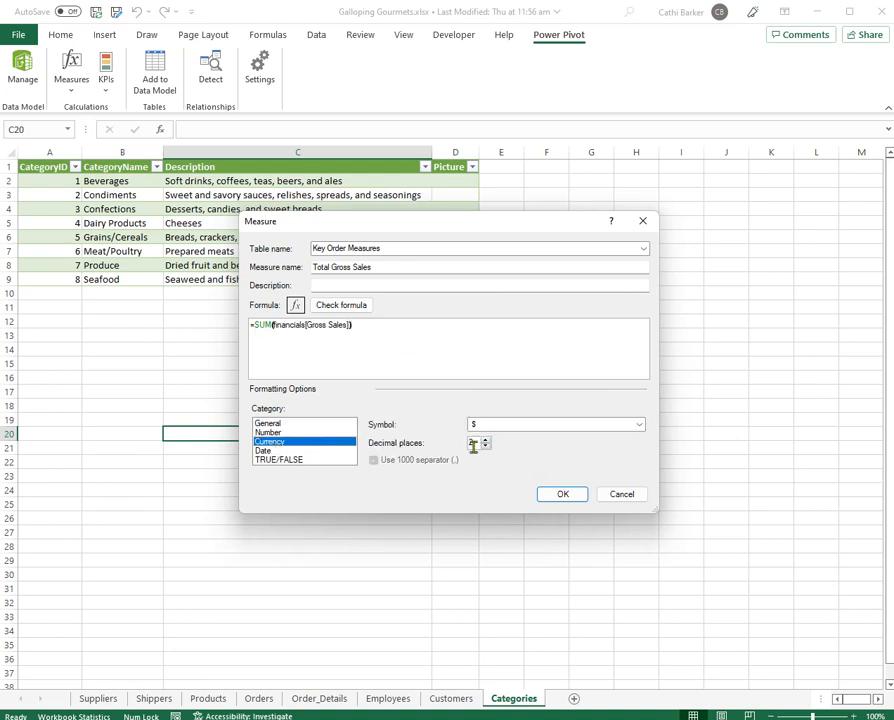
left_click(572, 496)
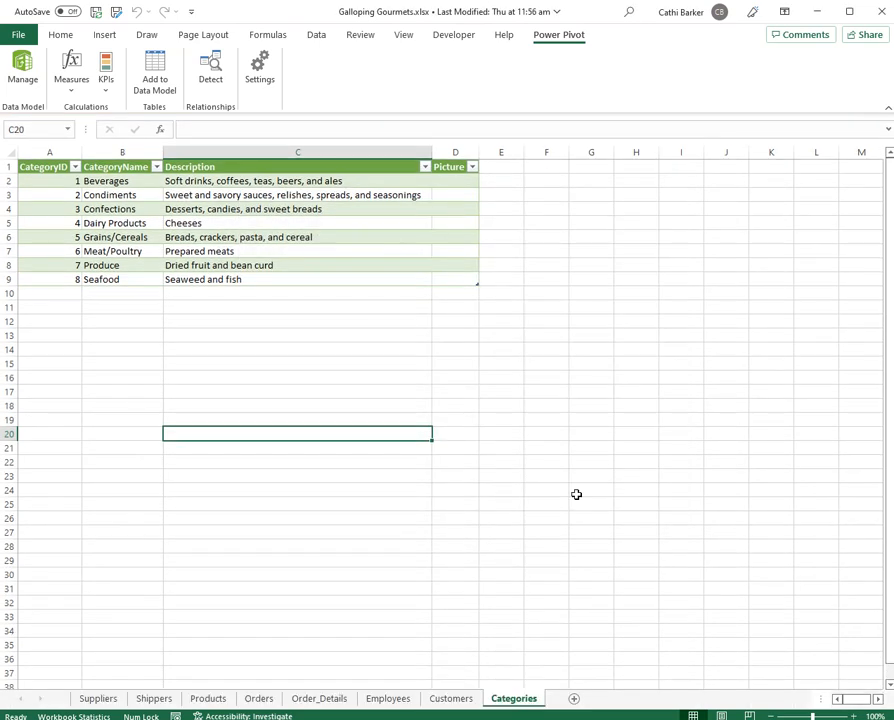
Start a new measure in the Key Order Measures table and name it Total Sales.
left_click(80, 86)
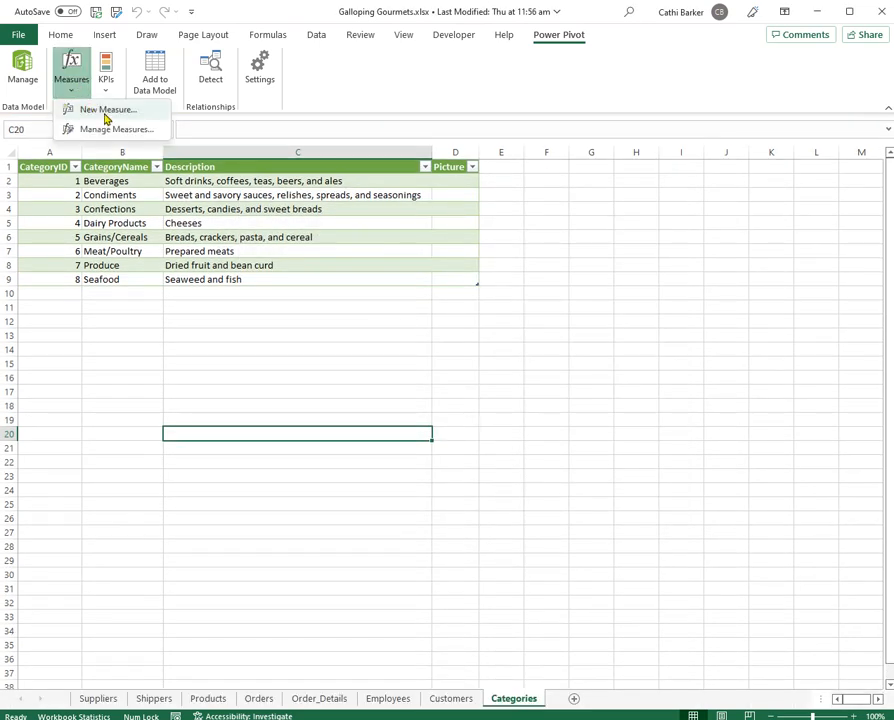
left_click(106, 110)
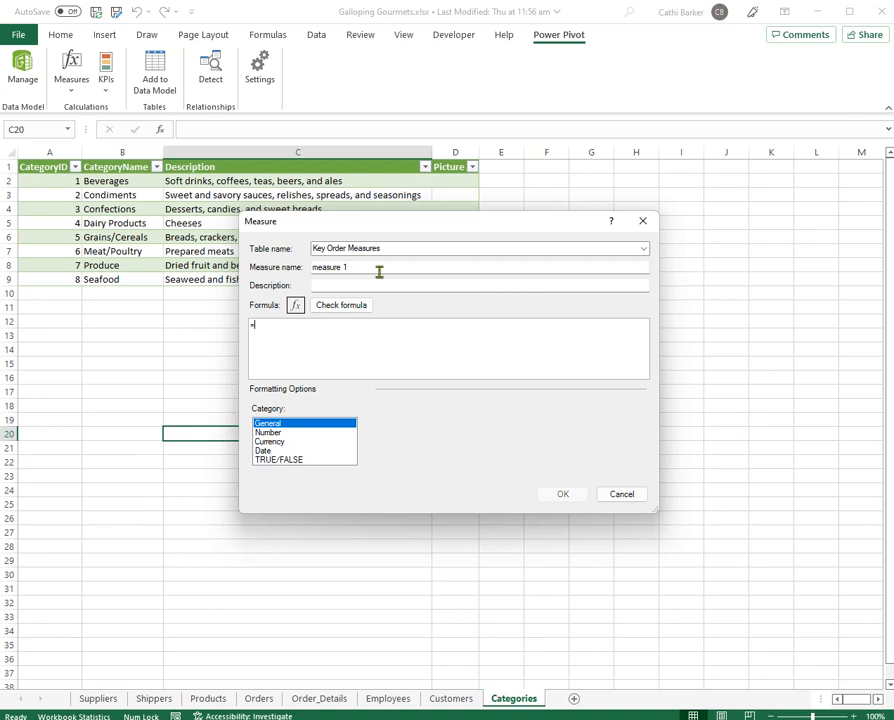
left_click_drag(379, 268, 277, 265)
type("Total Sales")
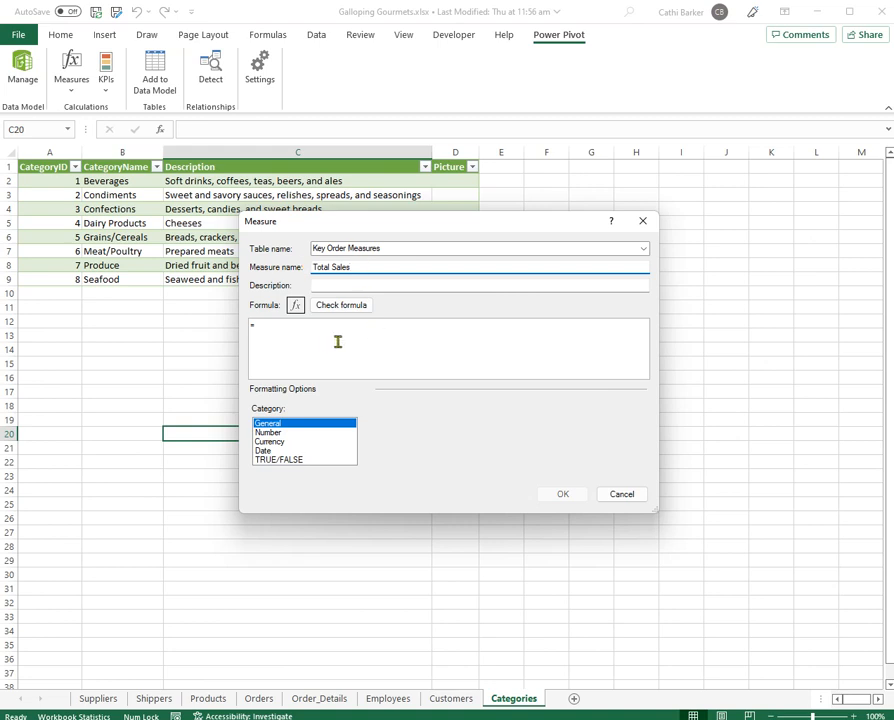
Enter the Total Sales formula as =SUM(financials[Sales]), format it as Currency and save the measure.
left_click(292, 325)
type("sum")
key("Tab")
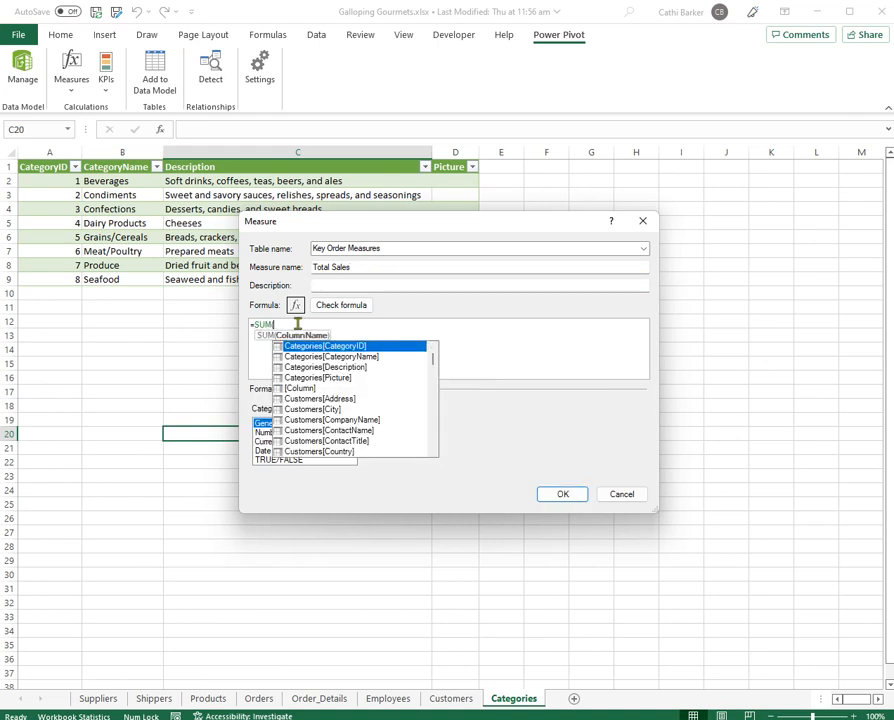
type("sales")
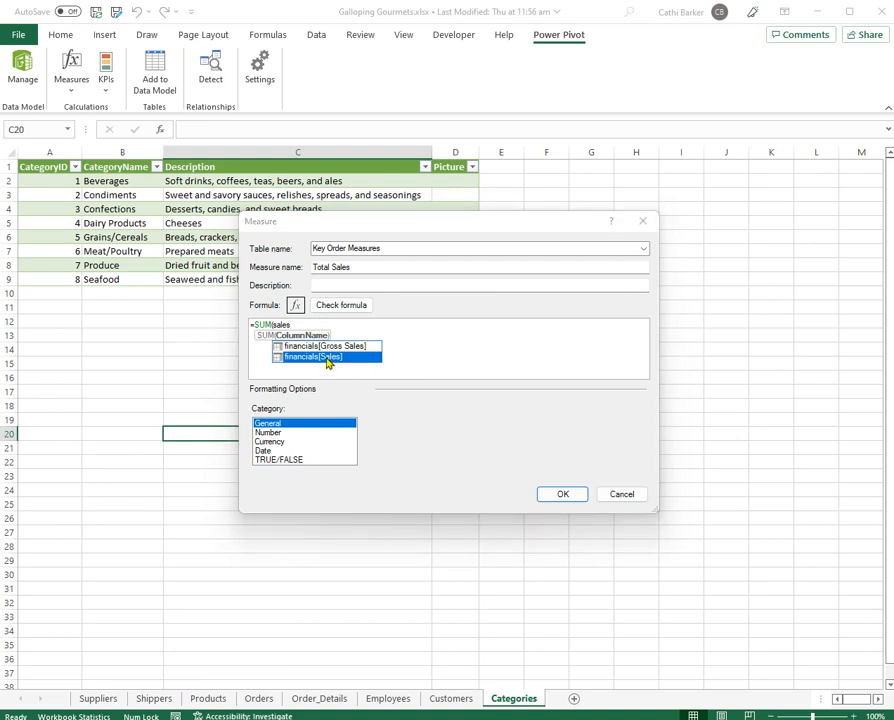
double_click(326, 357)
type(")")
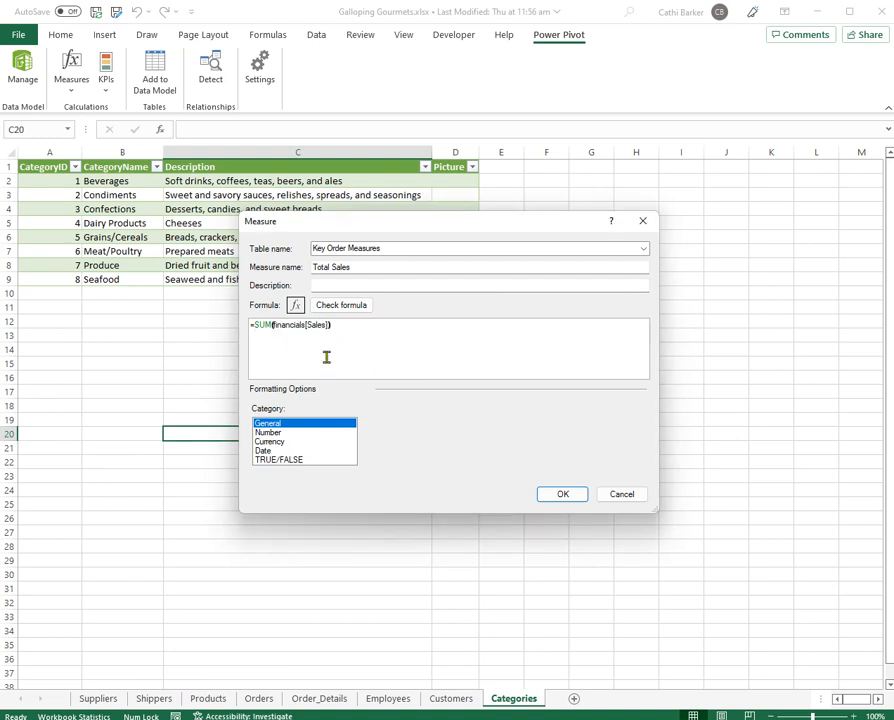
left_click(280, 441)
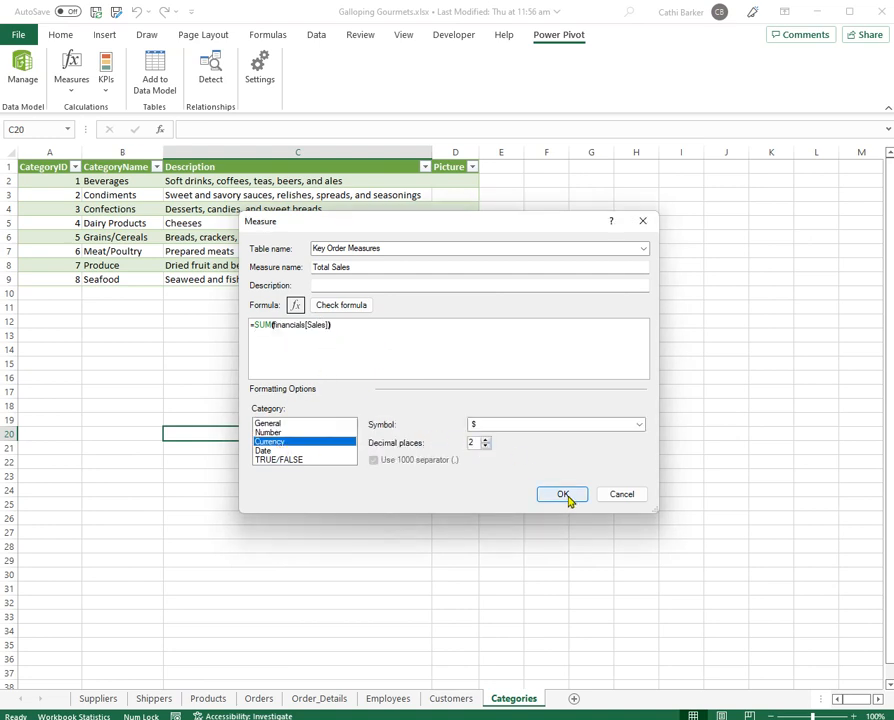
left_click(565, 495)
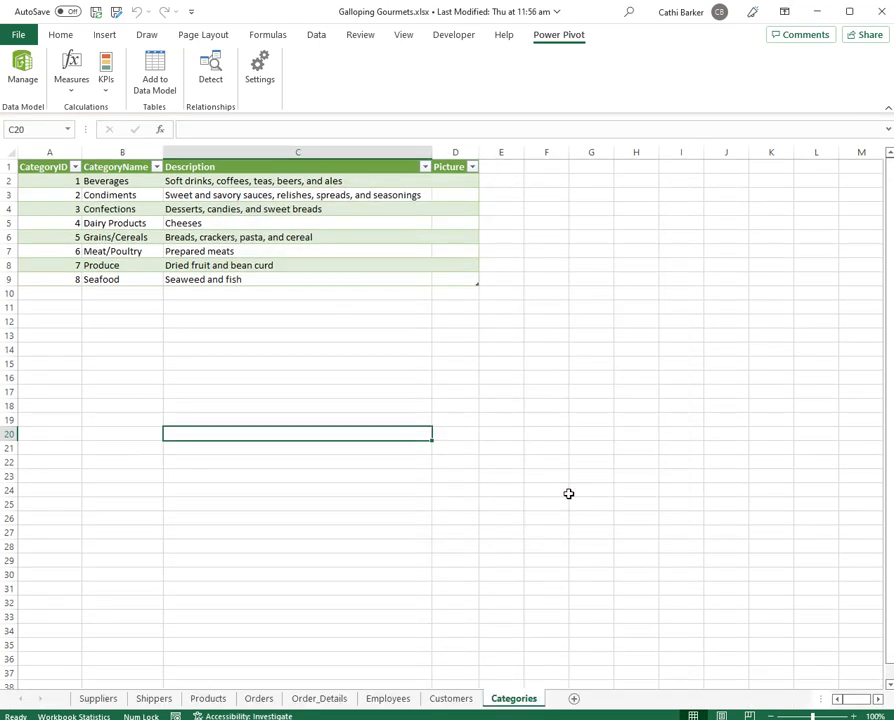
Start a new measure in the Key Order Measures table and name it Total COGS.
left_click(73, 80)
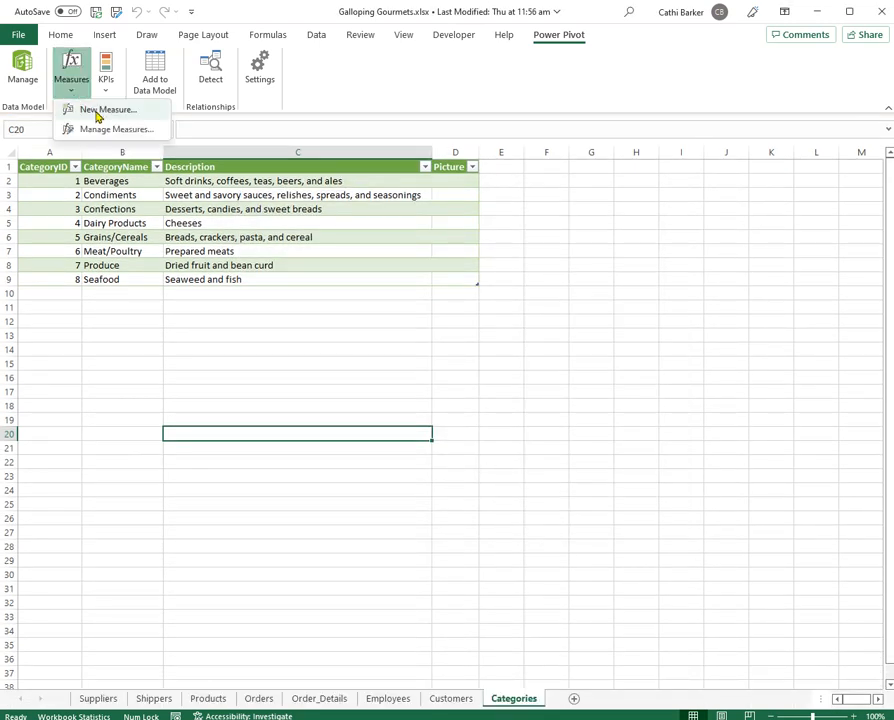
left_click(108, 110)
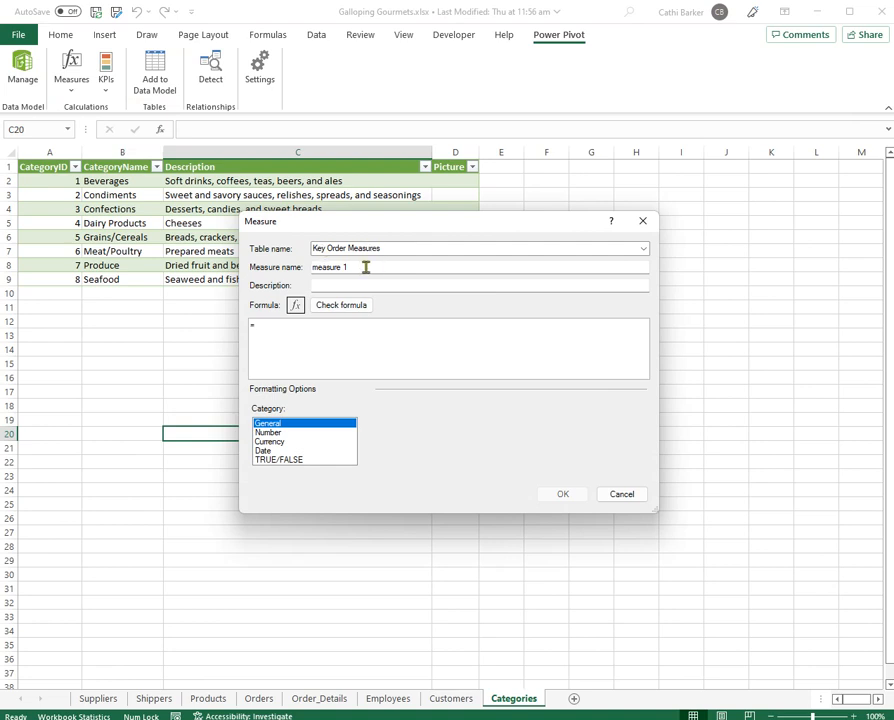
left_click_drag(366, 267, 256, 267)
type("Total COGS")
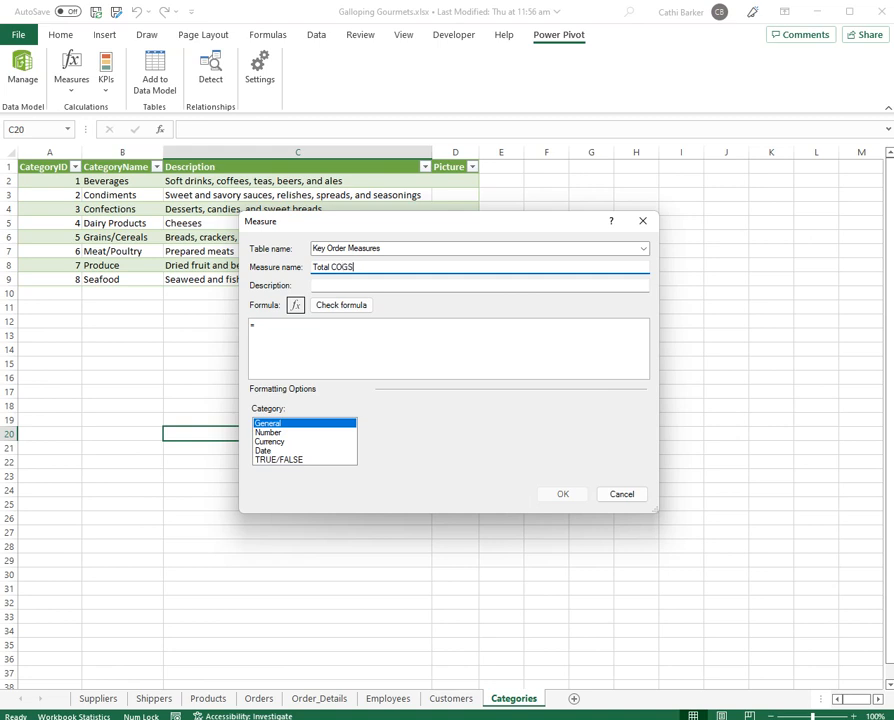
Enter the Total COGS formula as =SUM(financials[COGS]), format it as Currency and save the measure.
left_click(290, 326)
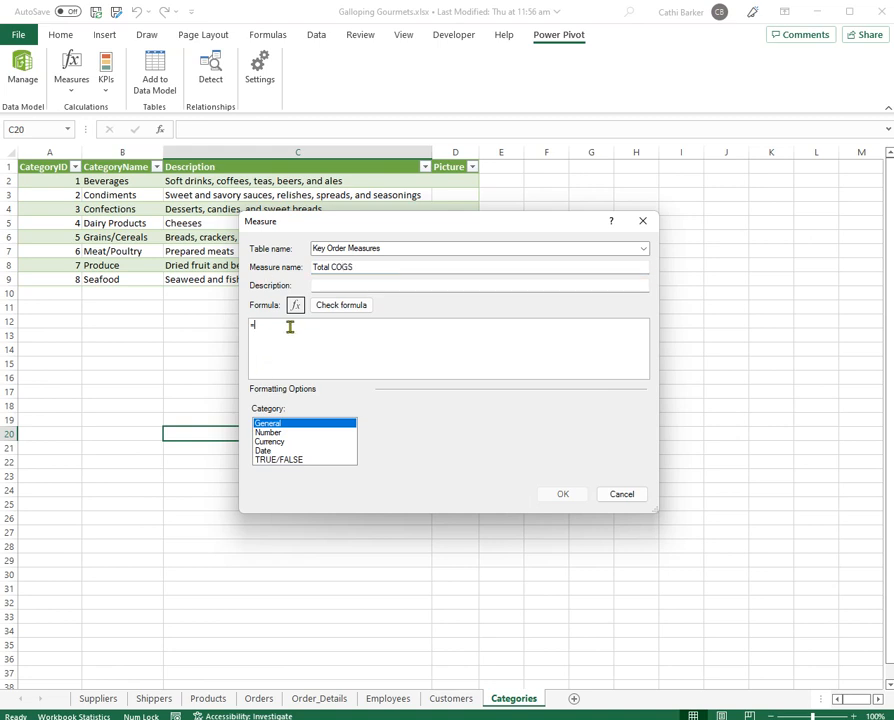
type("sum")
key("Tab")
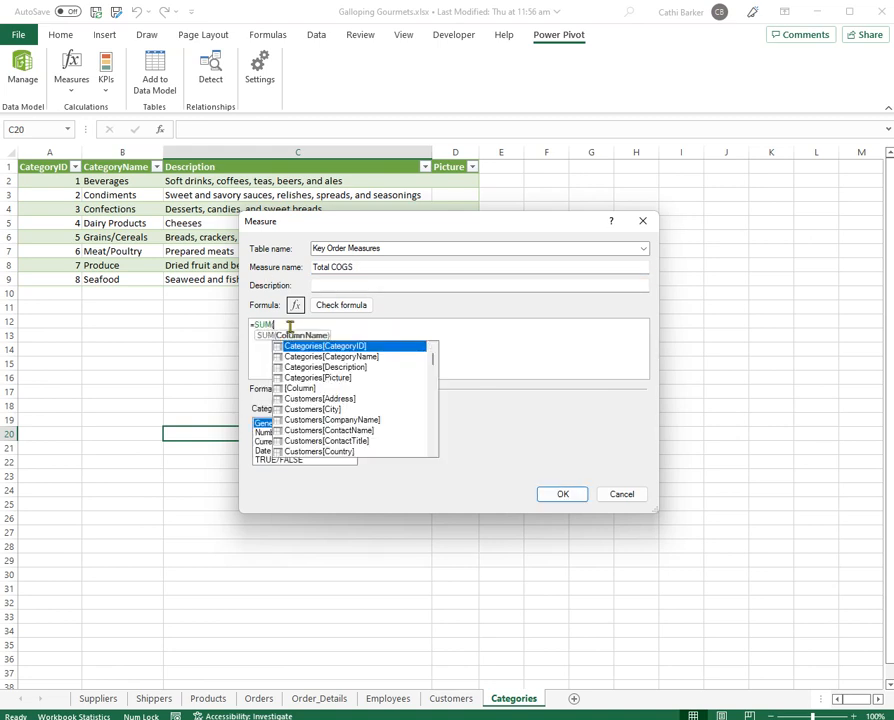
type("cogs")
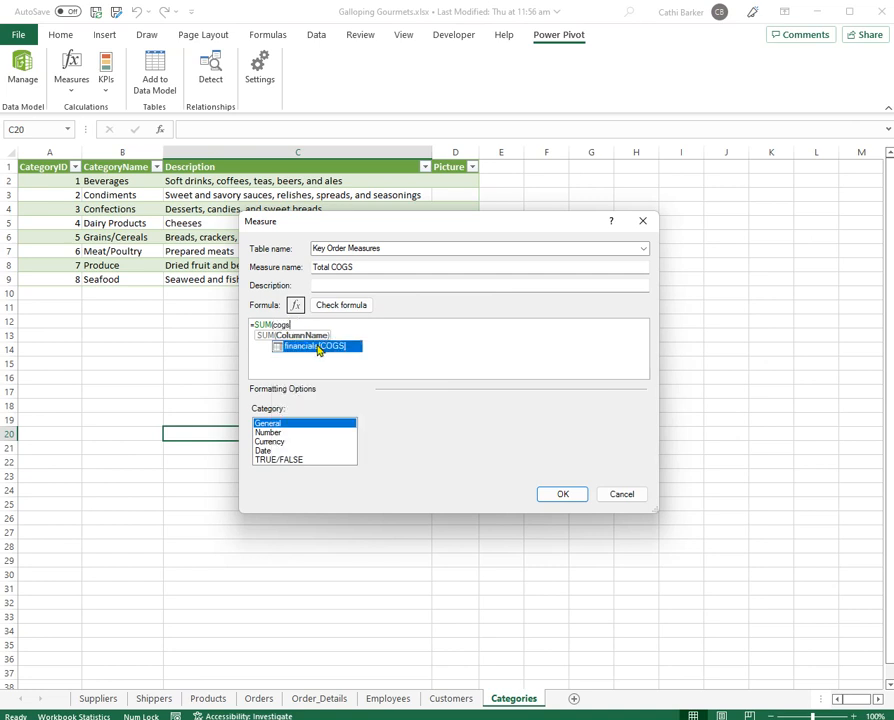
double_click(318, 347)
type(")")
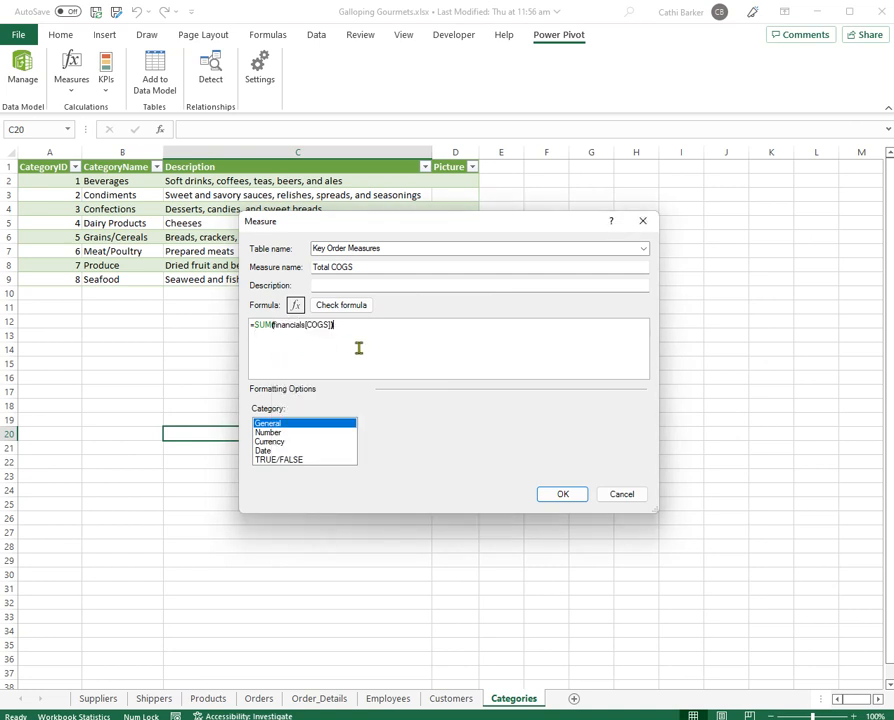
left_click(336, 442)
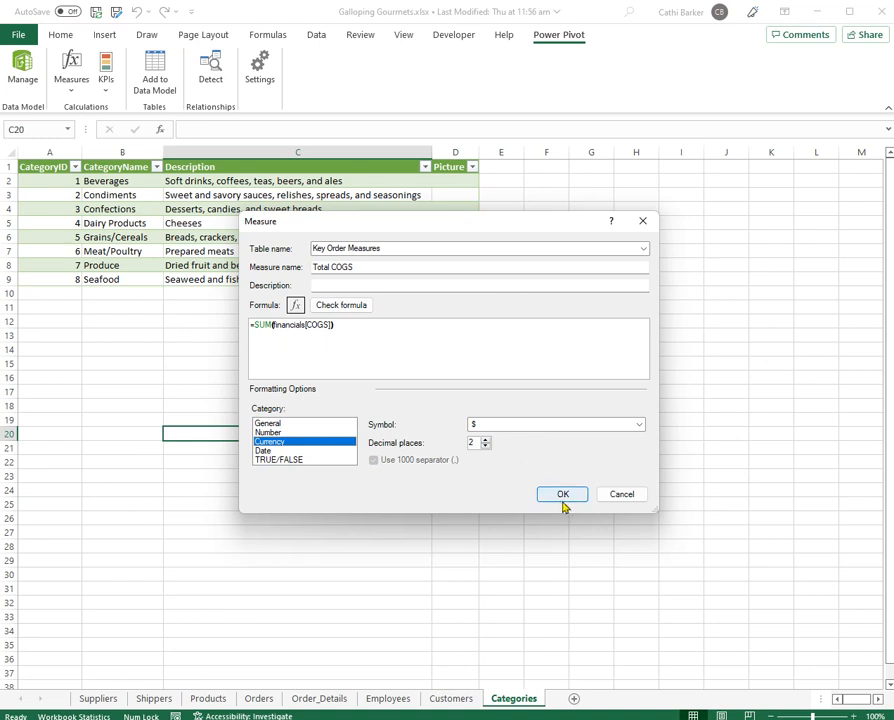
left_click(568, 497)
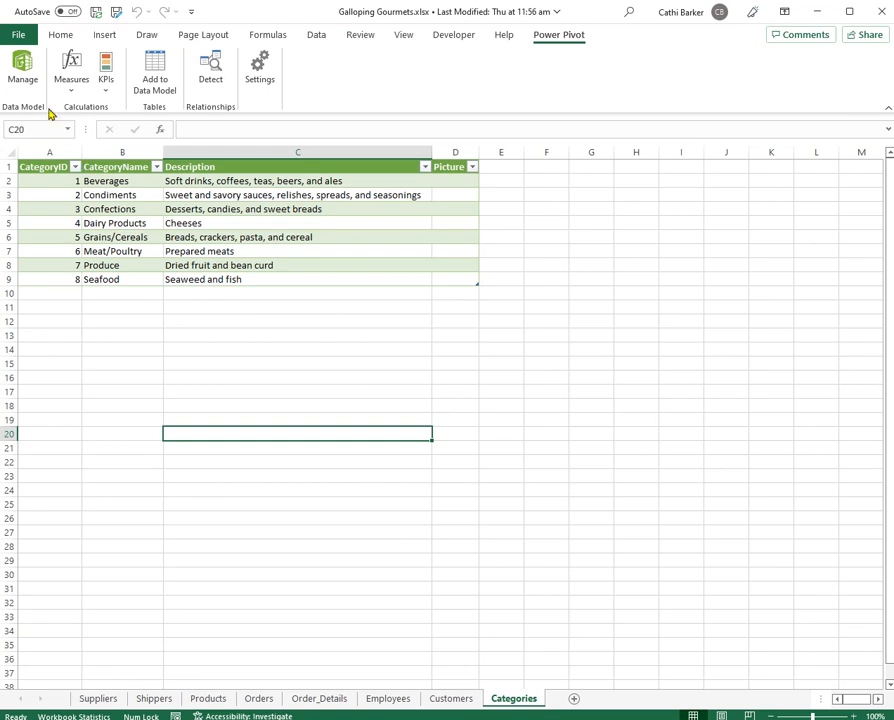
Start a new measure in the Key Order Measures table and name it Total Profit.
left_click(71, 82)
left_click(104, 111)
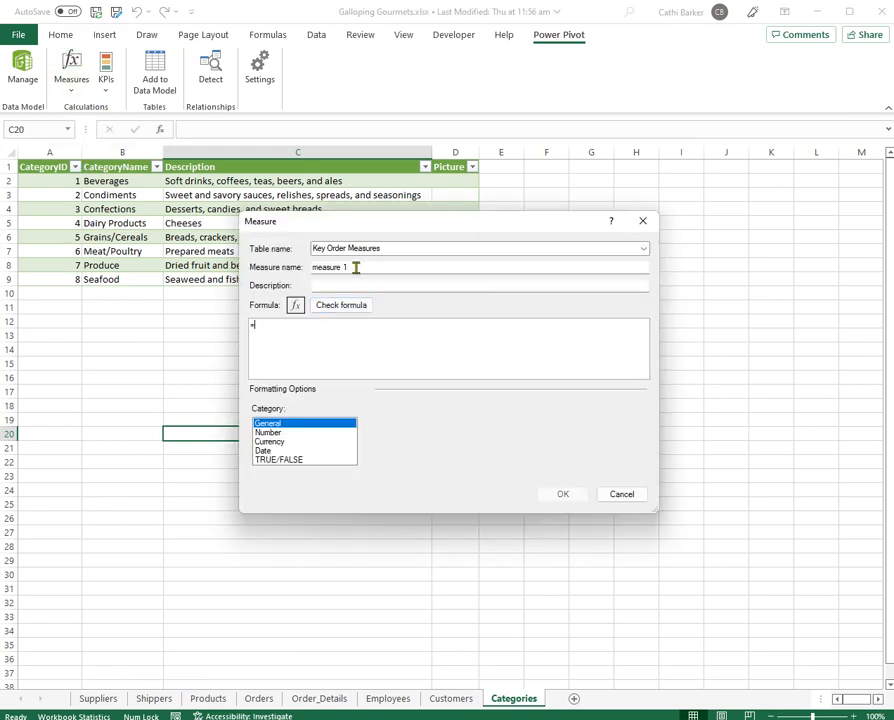
left_click_drag(355, 267, 231, 270)
type("Total Profit")
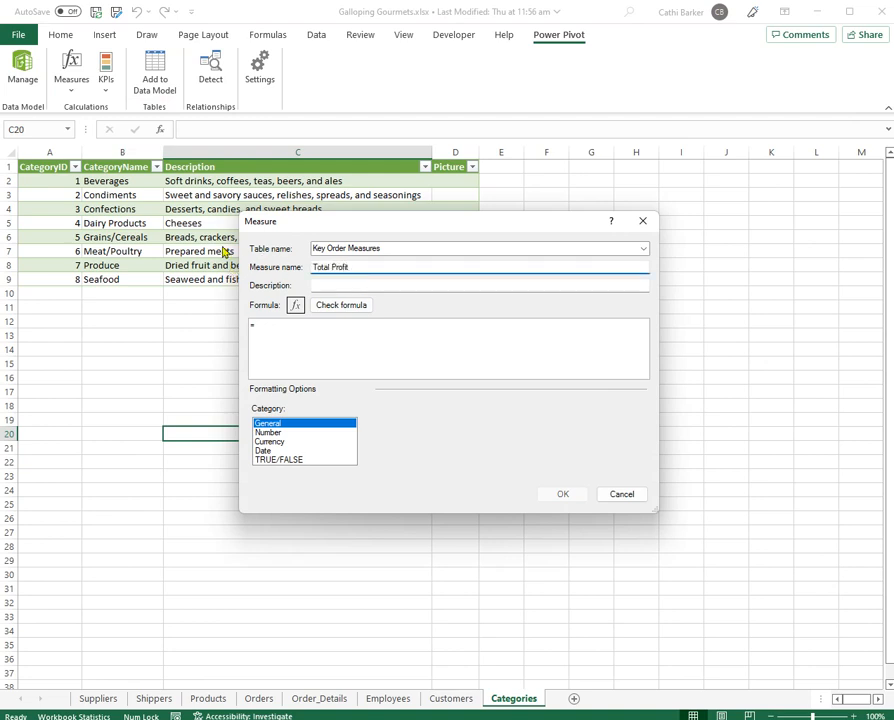
Enter the Total Profit formula as =SUM(financials[Profit]), format it as Currency and save the measure.
left_click(275, 328)
type("sum")
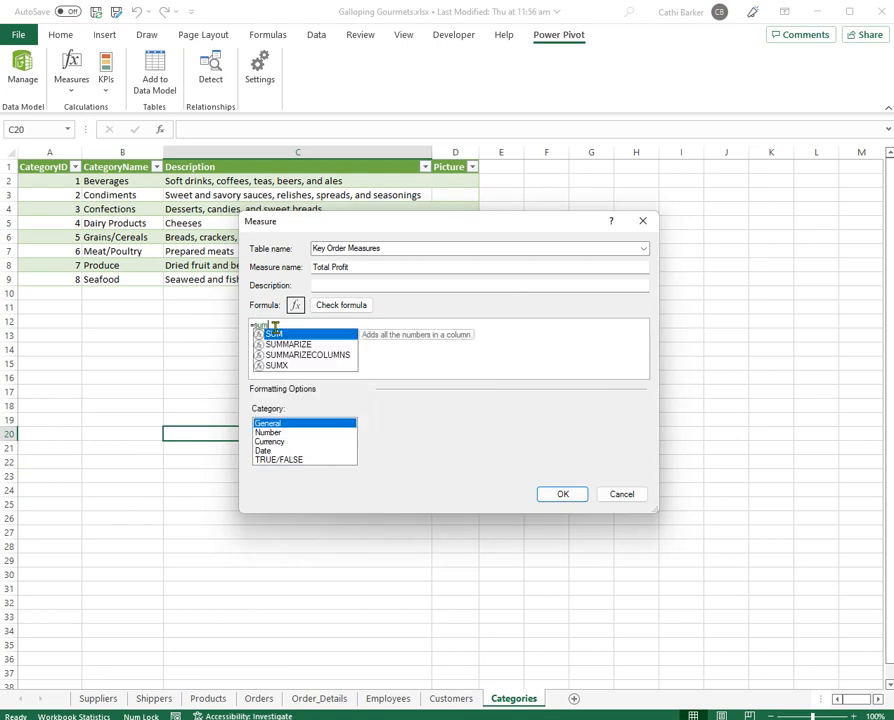
key("Tab")
type("profit")
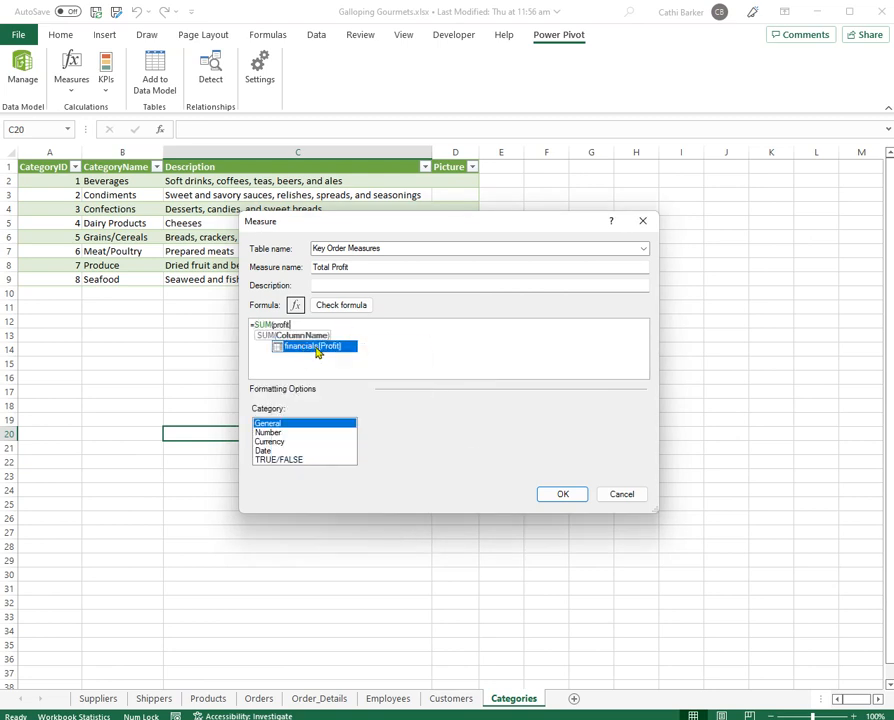
double_click(344, 347)
type(")")
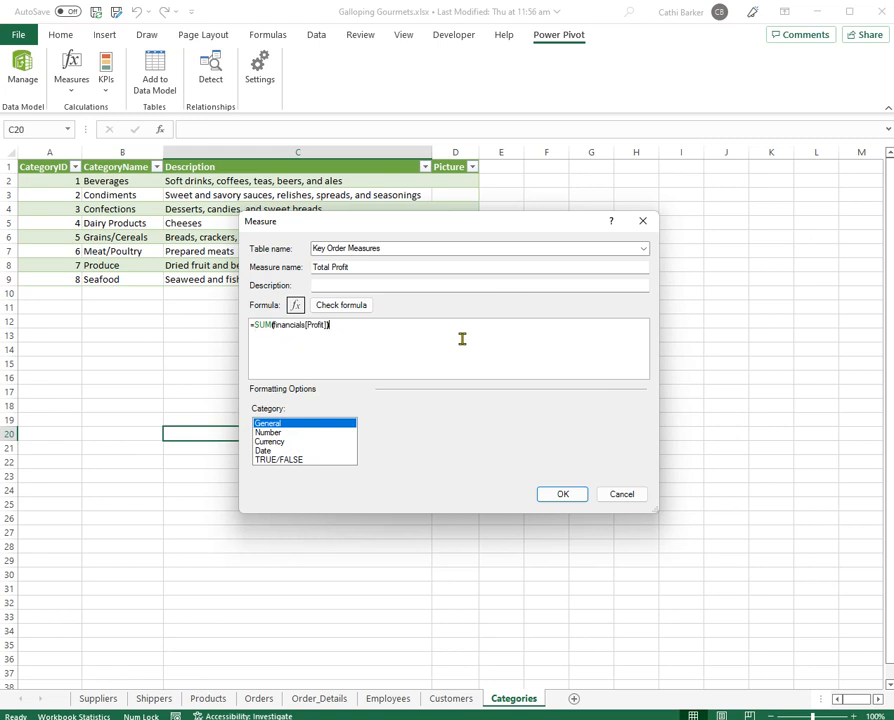
left_click(269, 441)
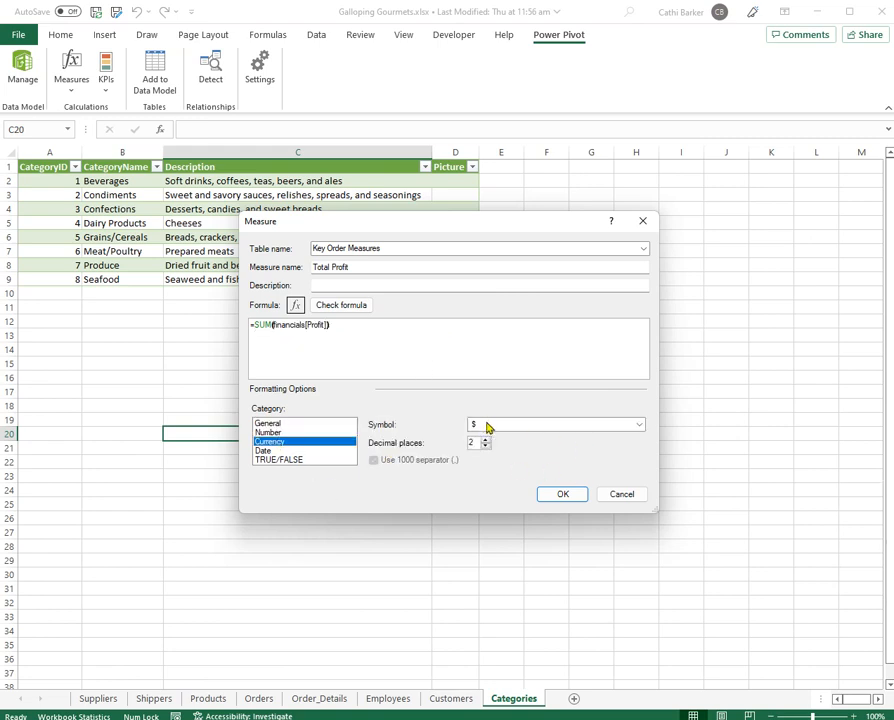
left_click(564, 494)
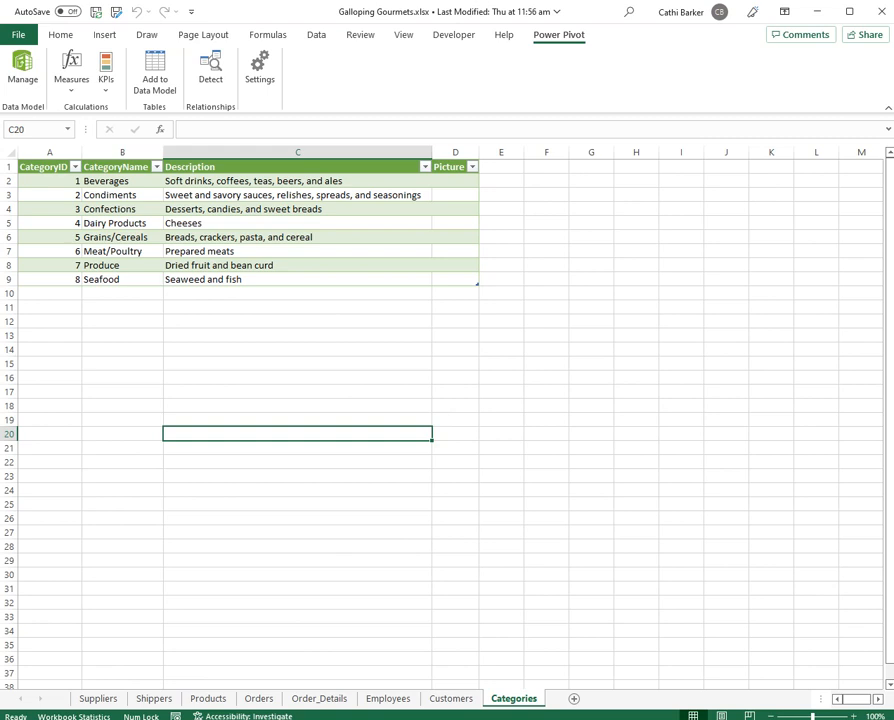
Review the list of all measures and their formulas in Manage Measures, and close it.
left_click(62, 80)
left_click(100, 130)
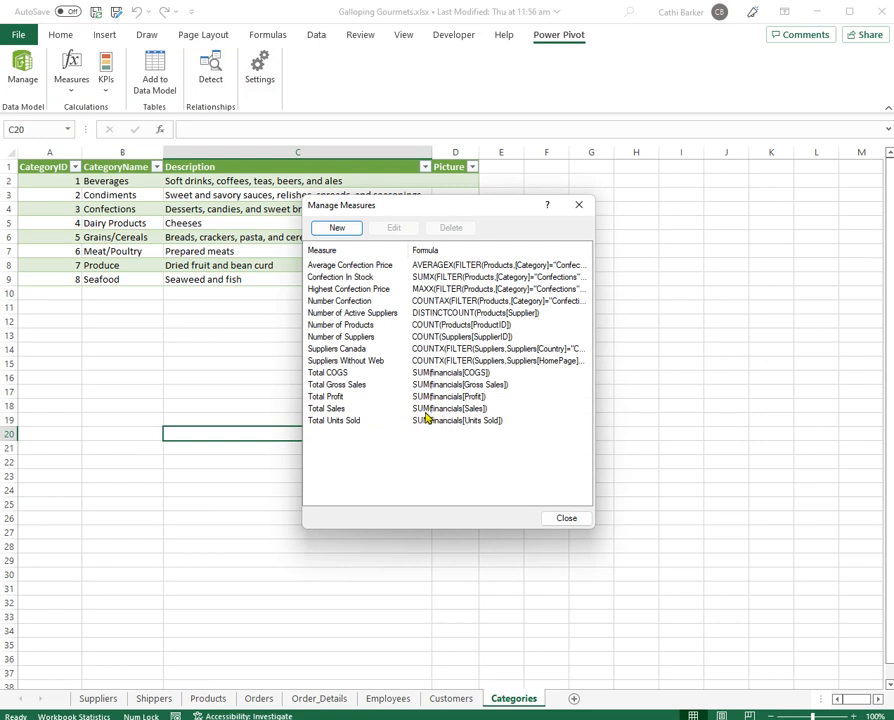
left_click(575, 520)
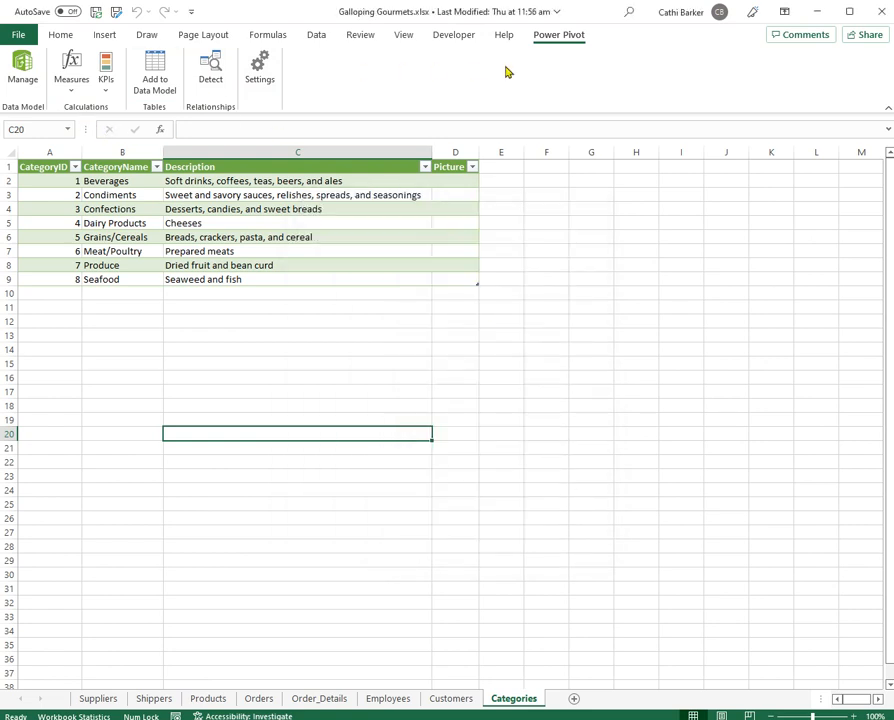
Switch to the Power Pivot window and enlarge the Key Order Measures calculation area and column width to fit all the order measures.
left_click(21, 52)
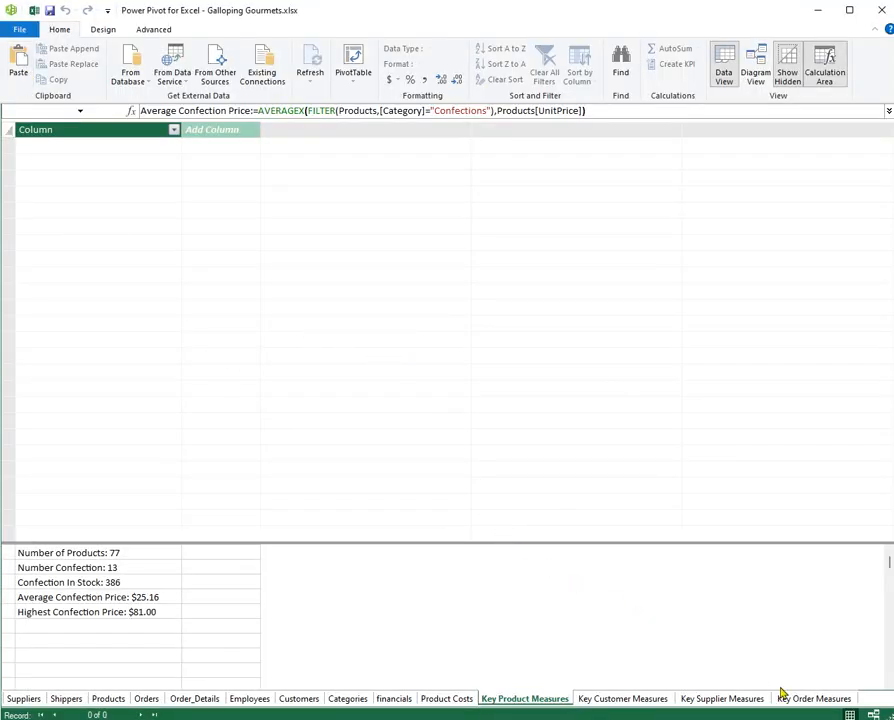
left_click(814, 699)
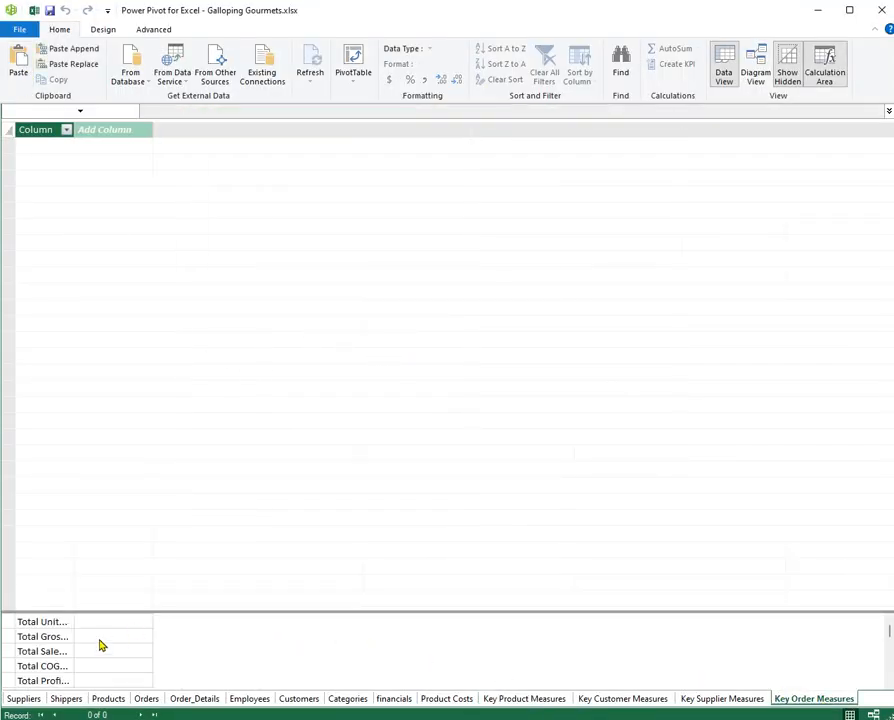
left_click_drag(161, 130, 161, 131)
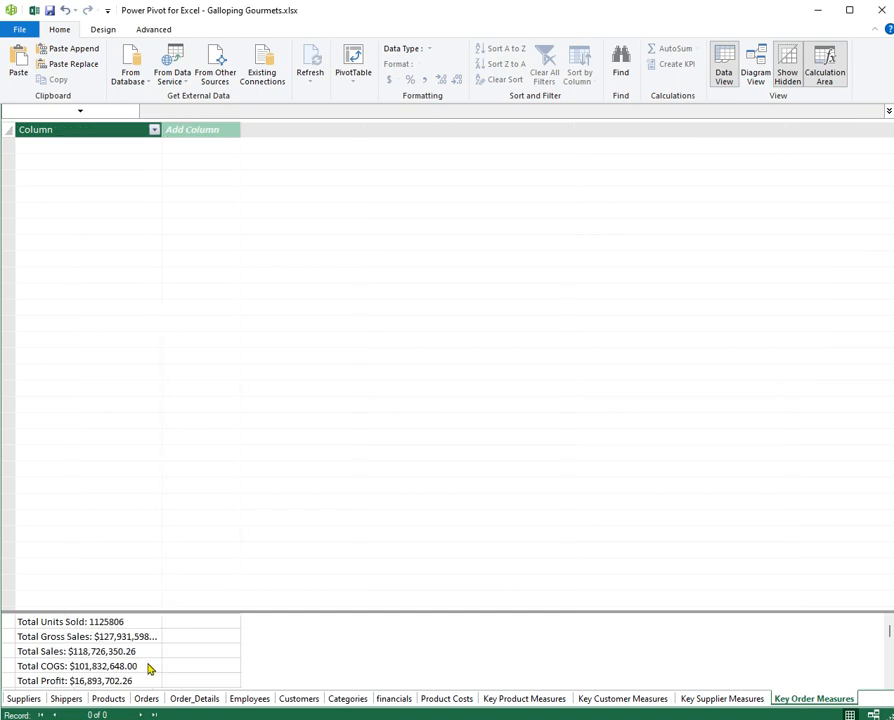
left_click_drag(196, 613, 202, 554)
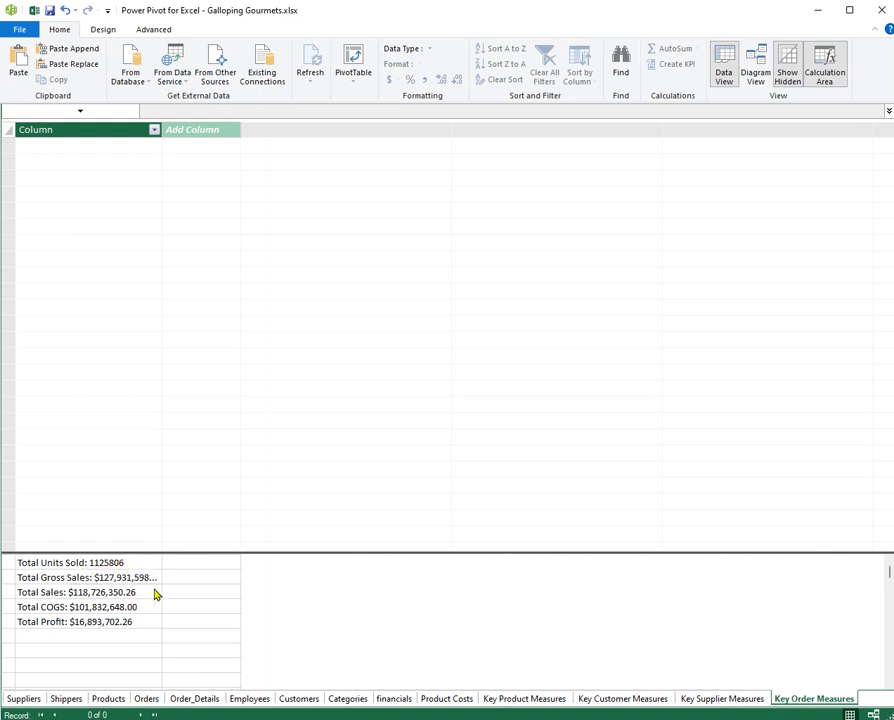
left_click_drag(161, 130, 181, 131)
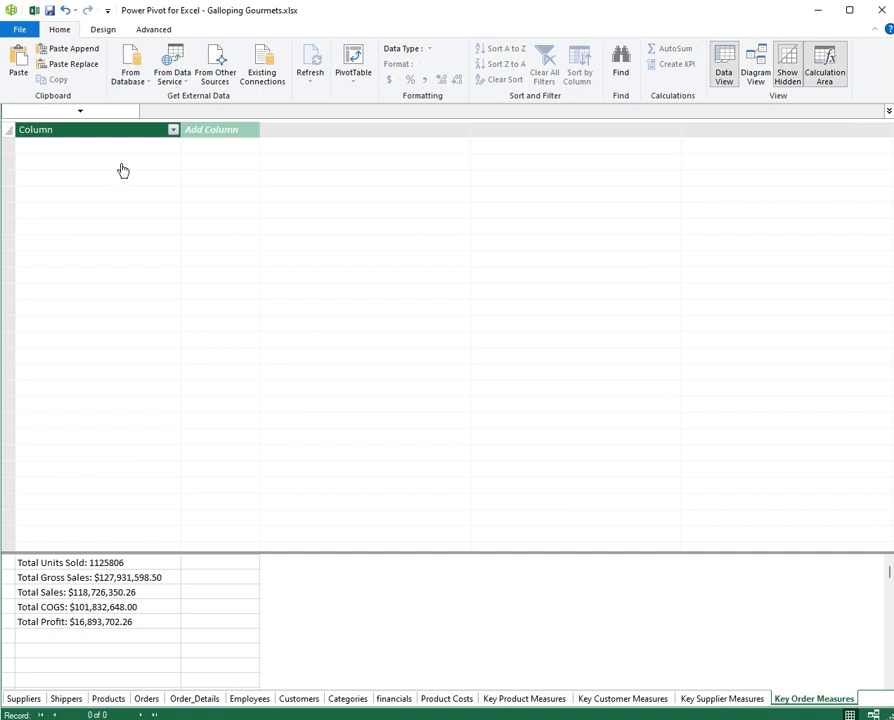
Save the workbook from the Power Pivot window.
left_click(50, 12)
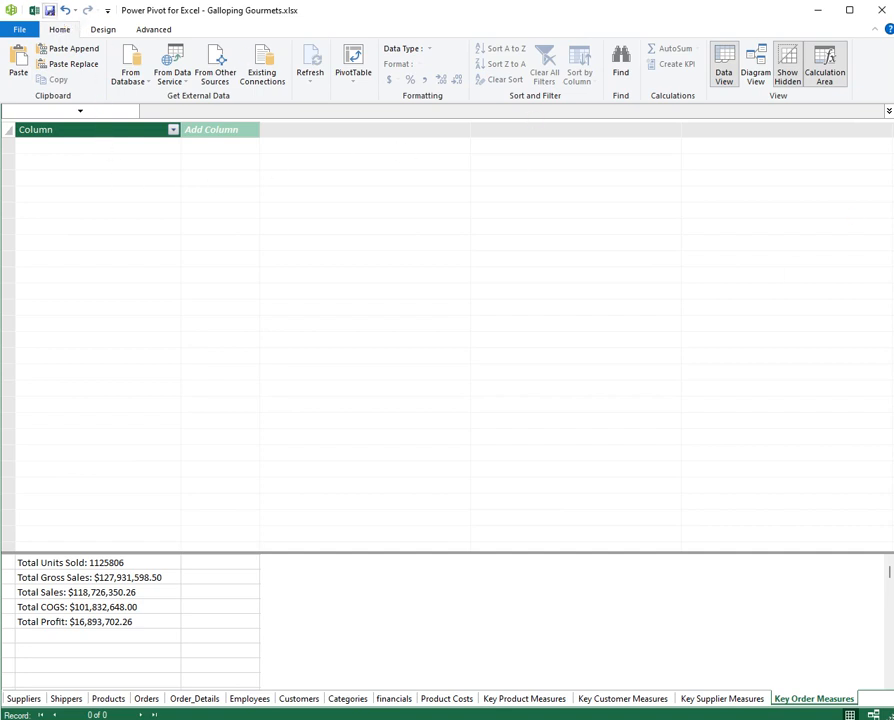